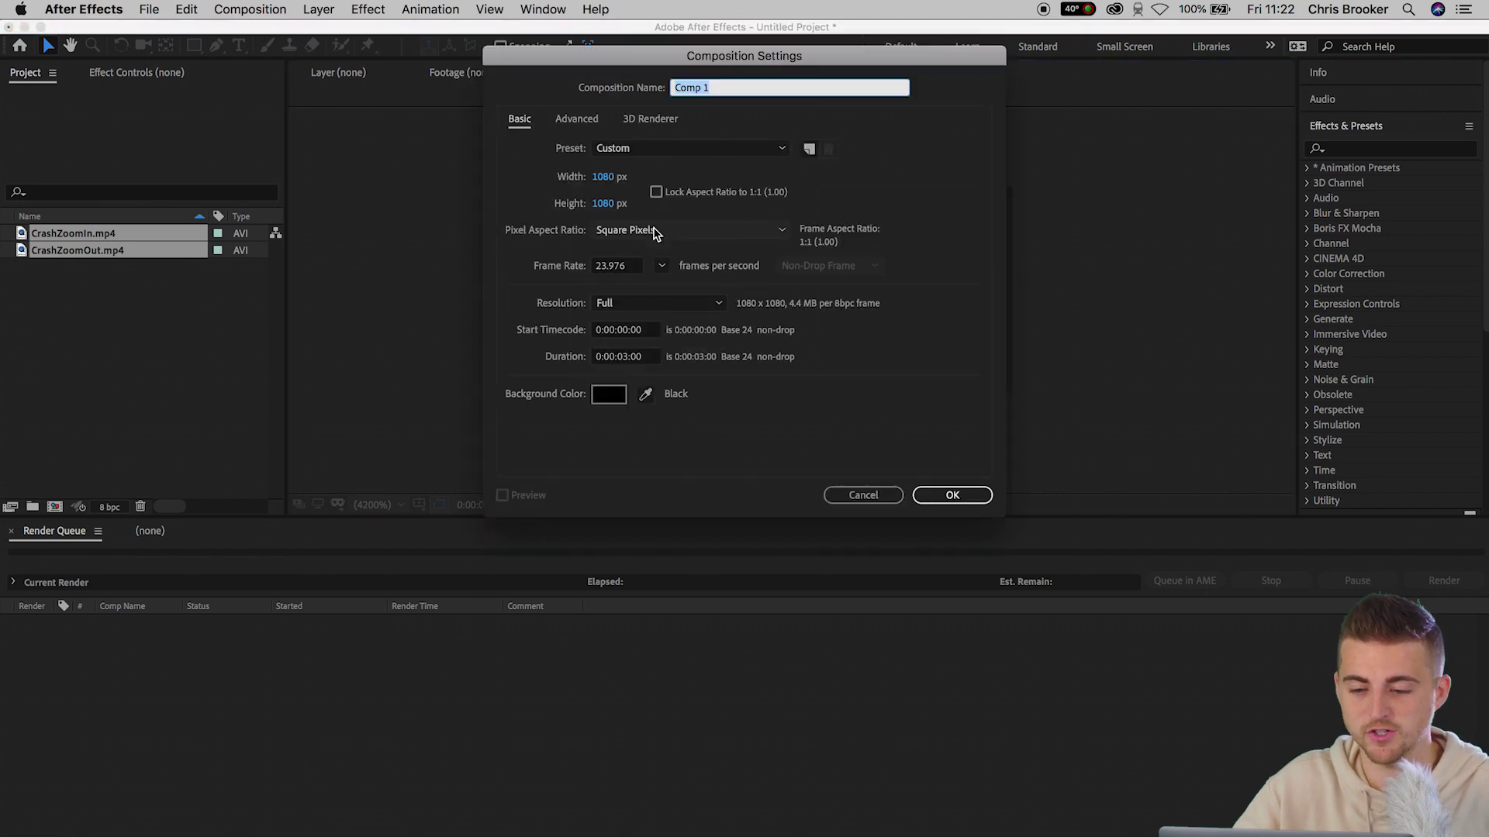
- Create a composition named CrashZoom, 1920 wide and 0:00:10:00 long
{"action": "type", "text": "CrashZo"}
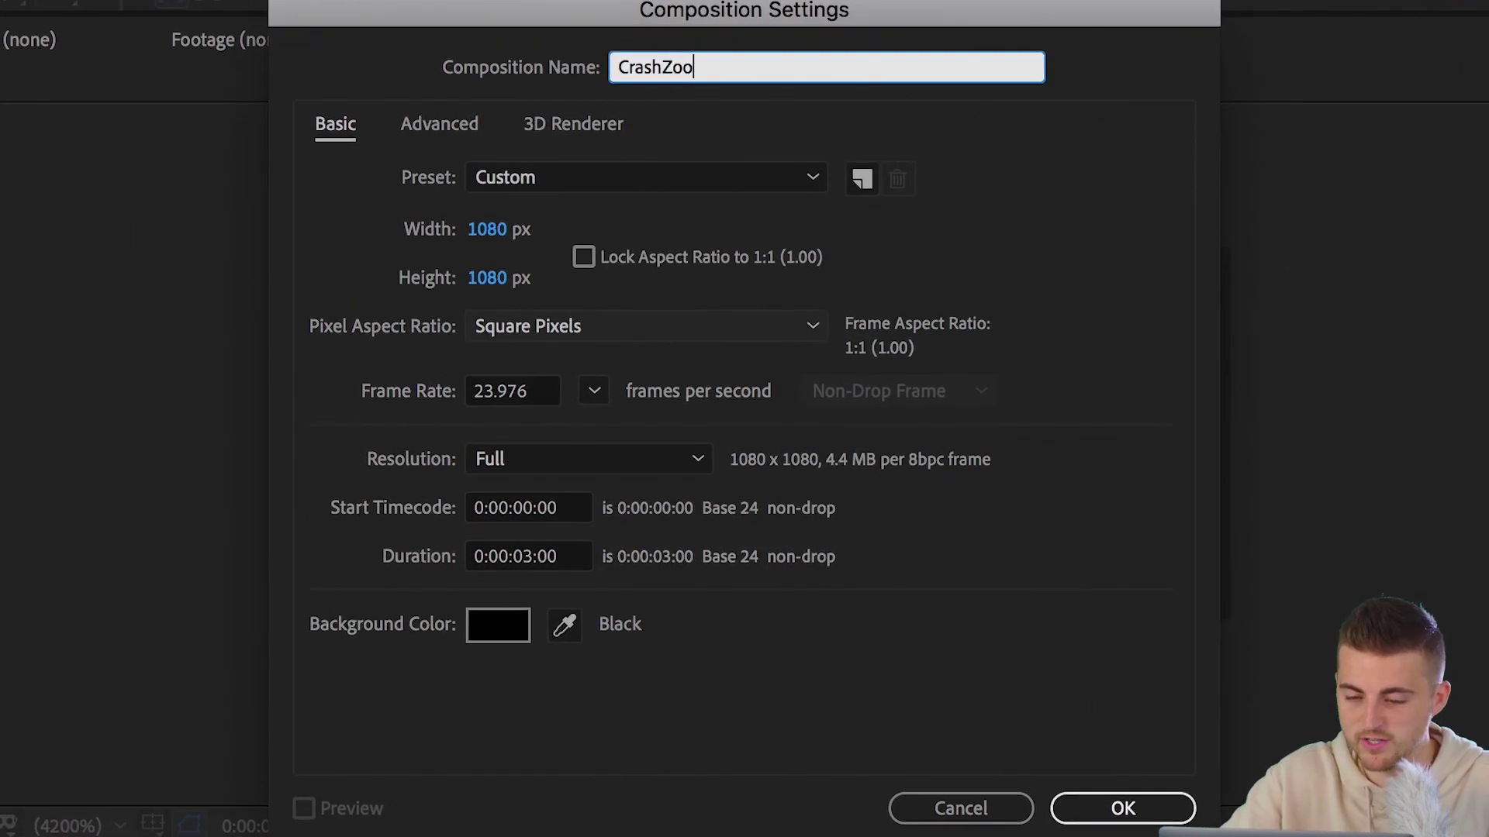
{"action": "left_click", "coordinate": [487, 233]}
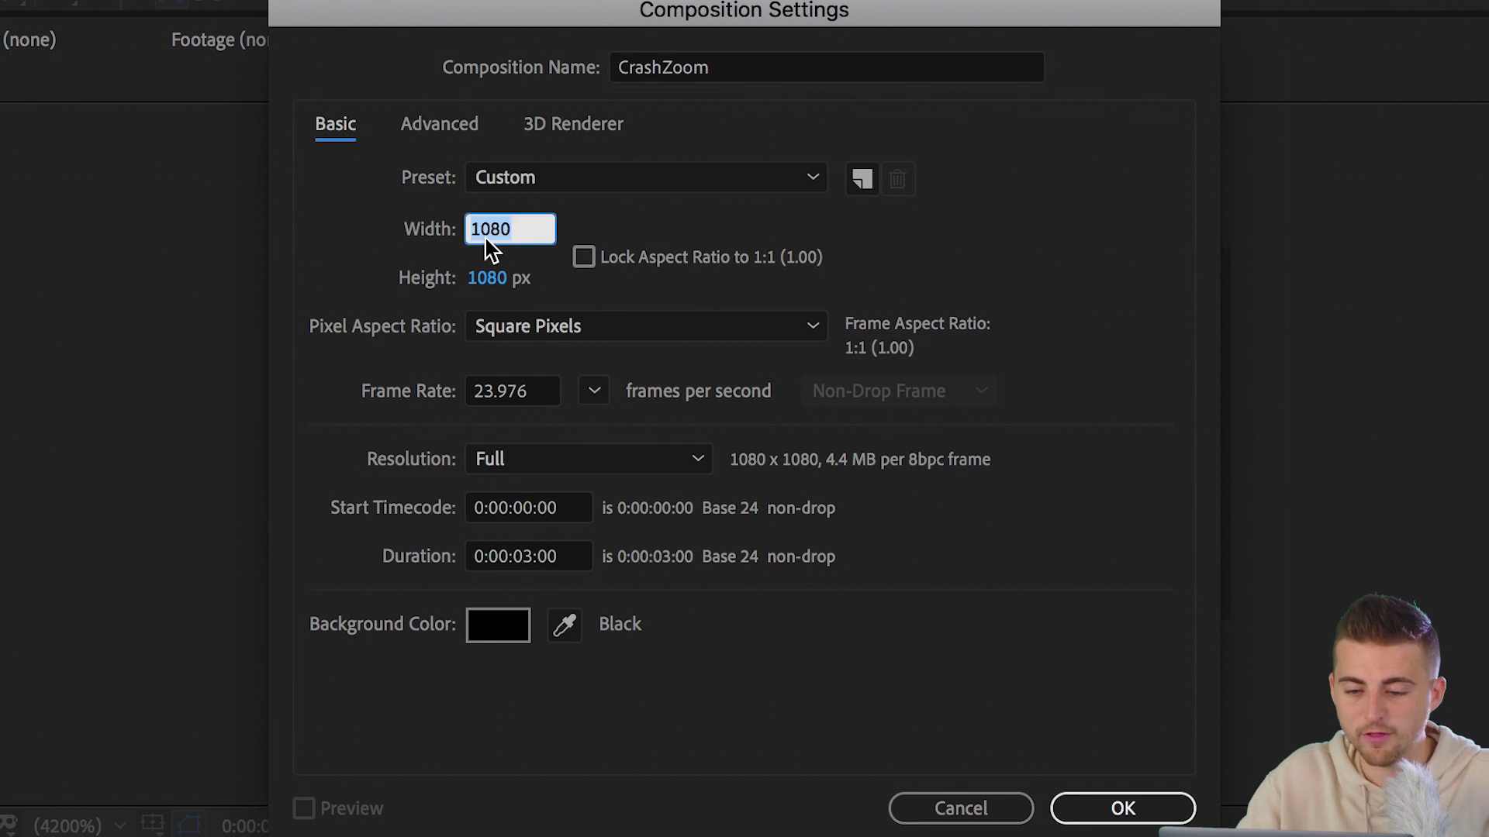
{"action": "type", "text": "1920"}
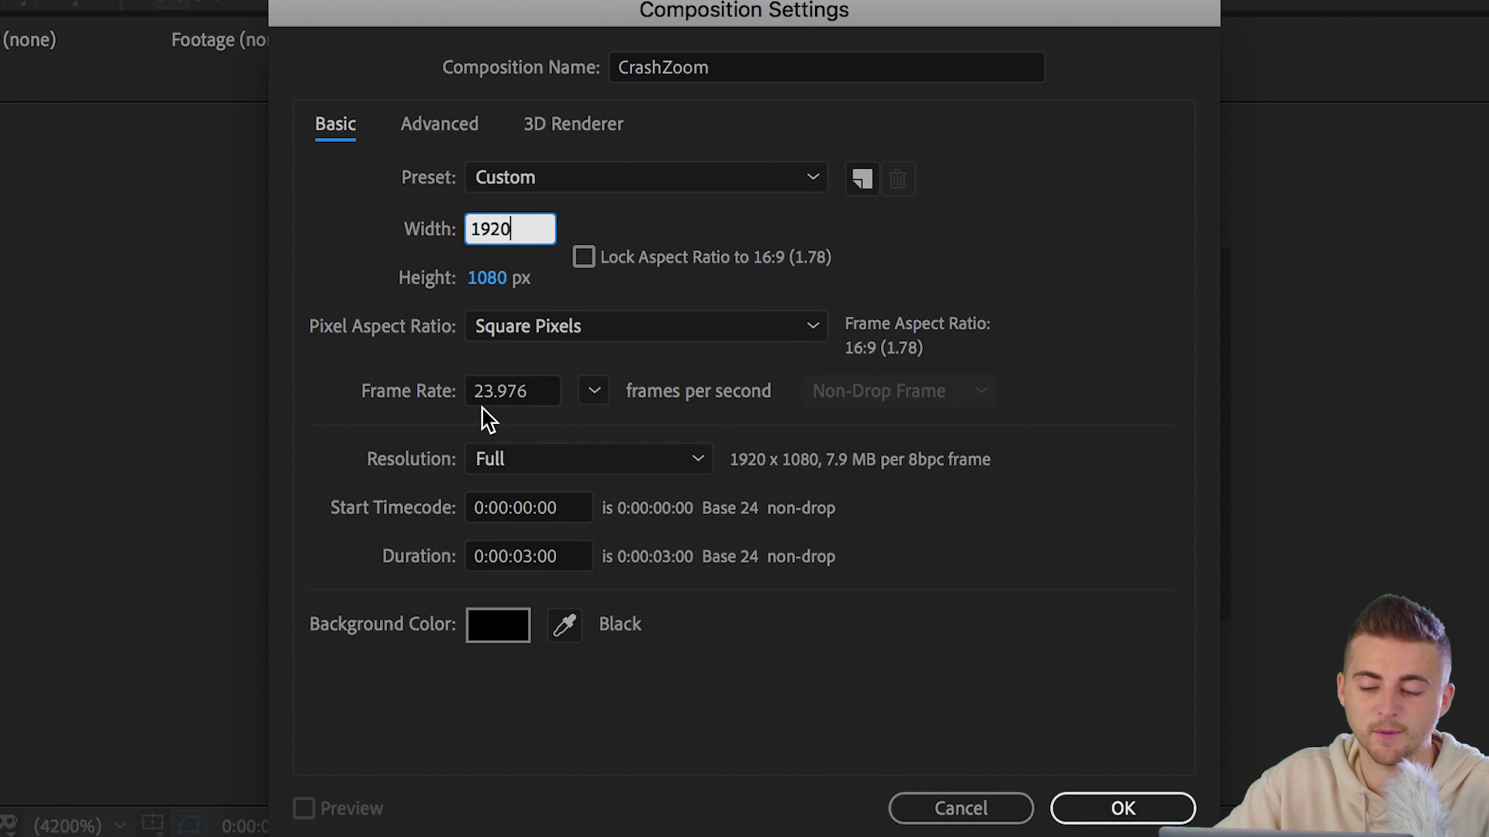
{"action": "left_click", "coordinate": [535, 569]}
{"action": "type", "text": "1000"}
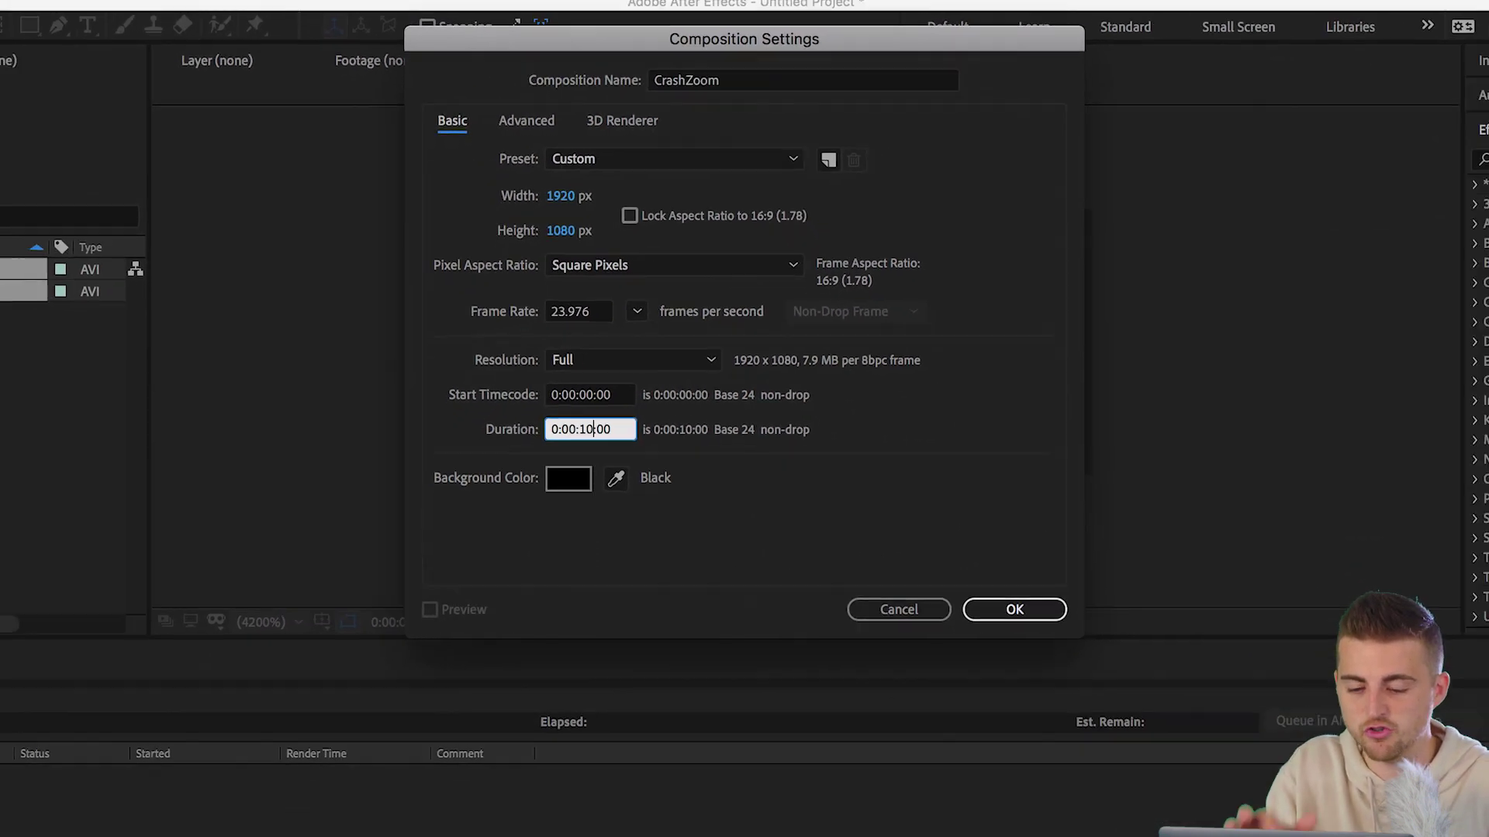
{"action": "key", "text": "Return"}
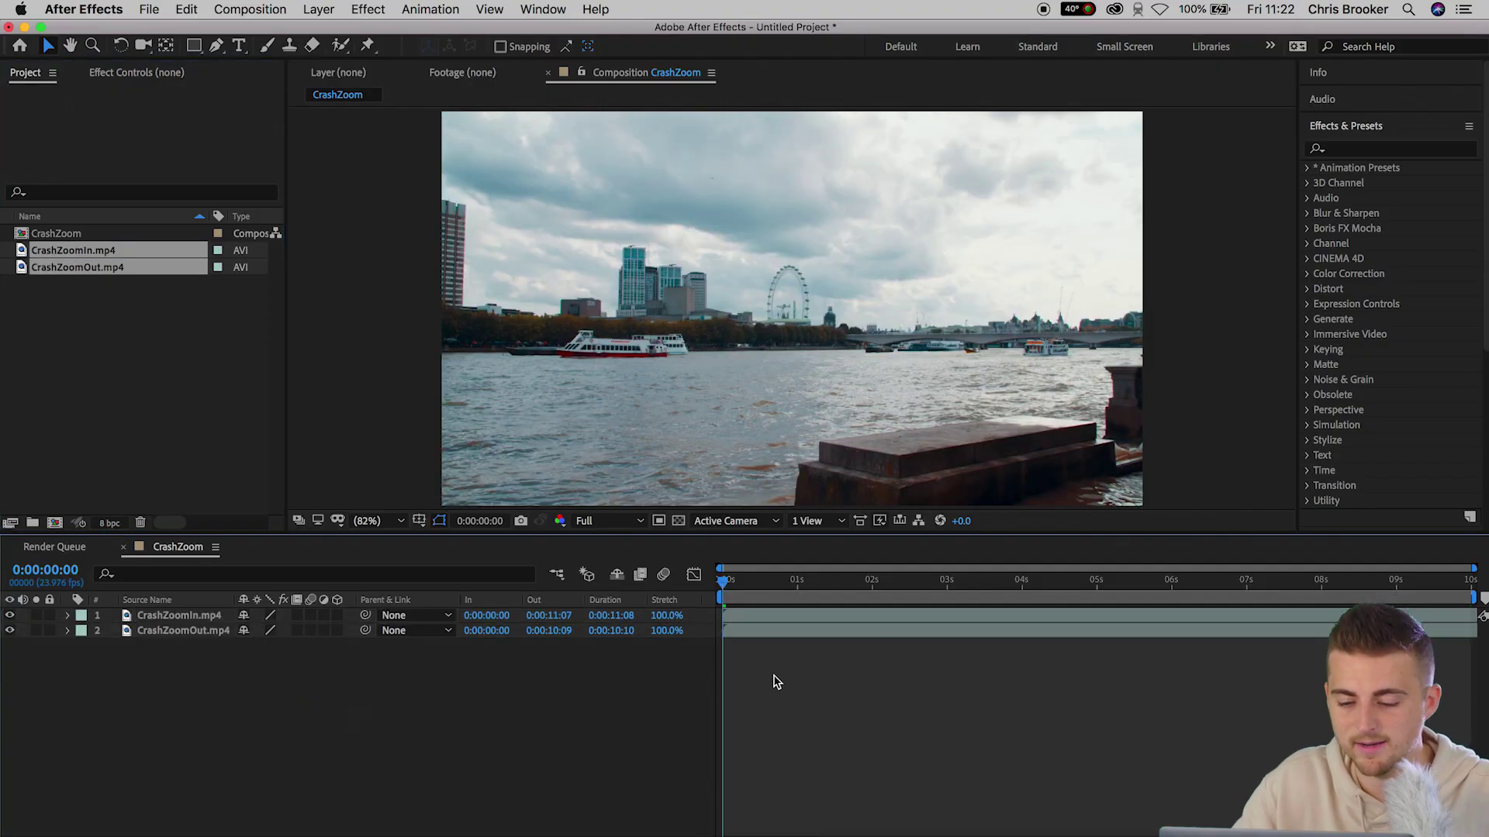
- Preview the composition and briefly hide the top clip to check the one beneath
{"action": "key", "text": "space"}
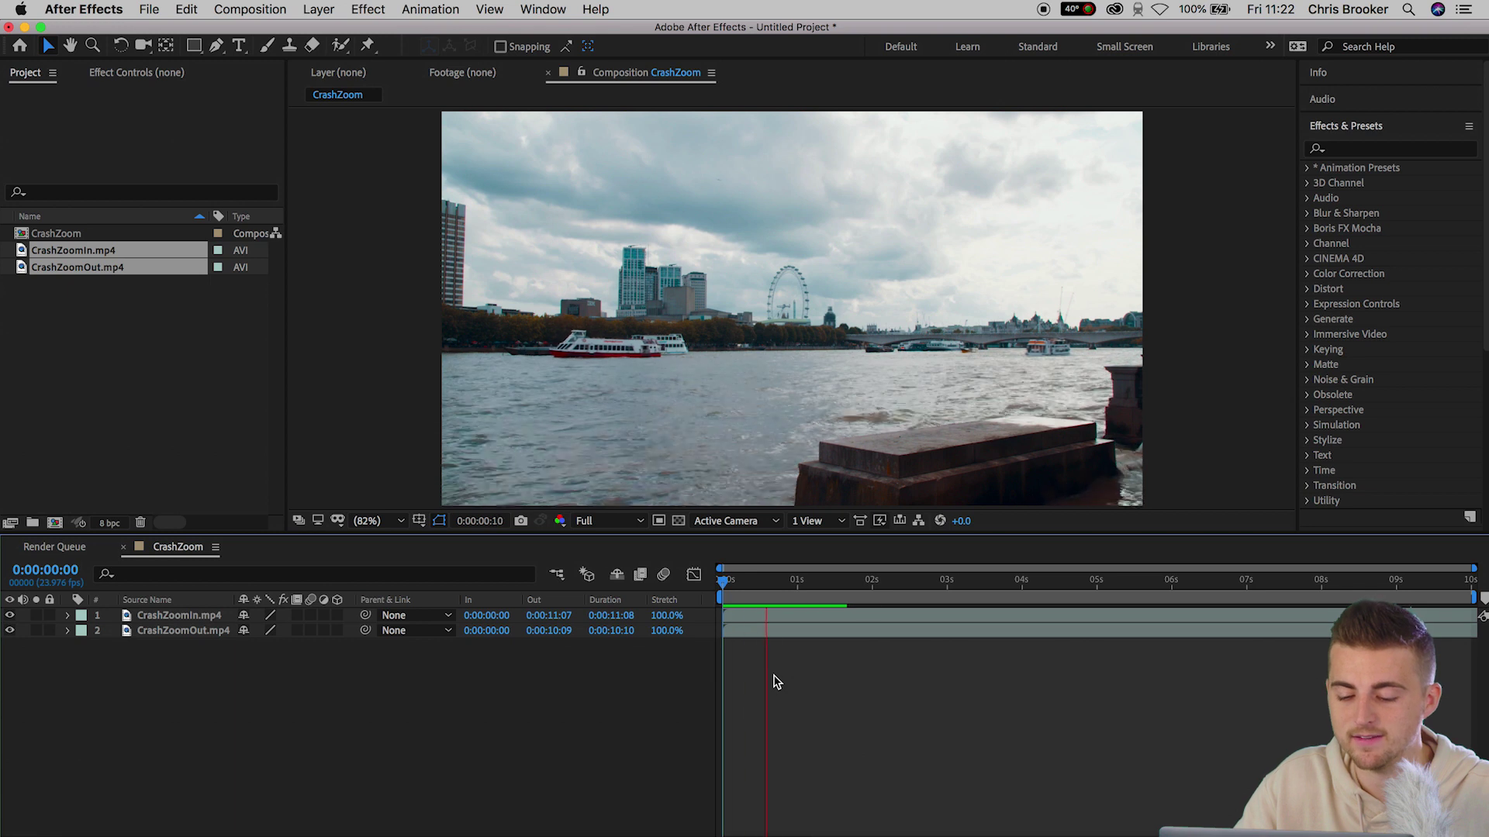
{"action": "key", "text": "space"}
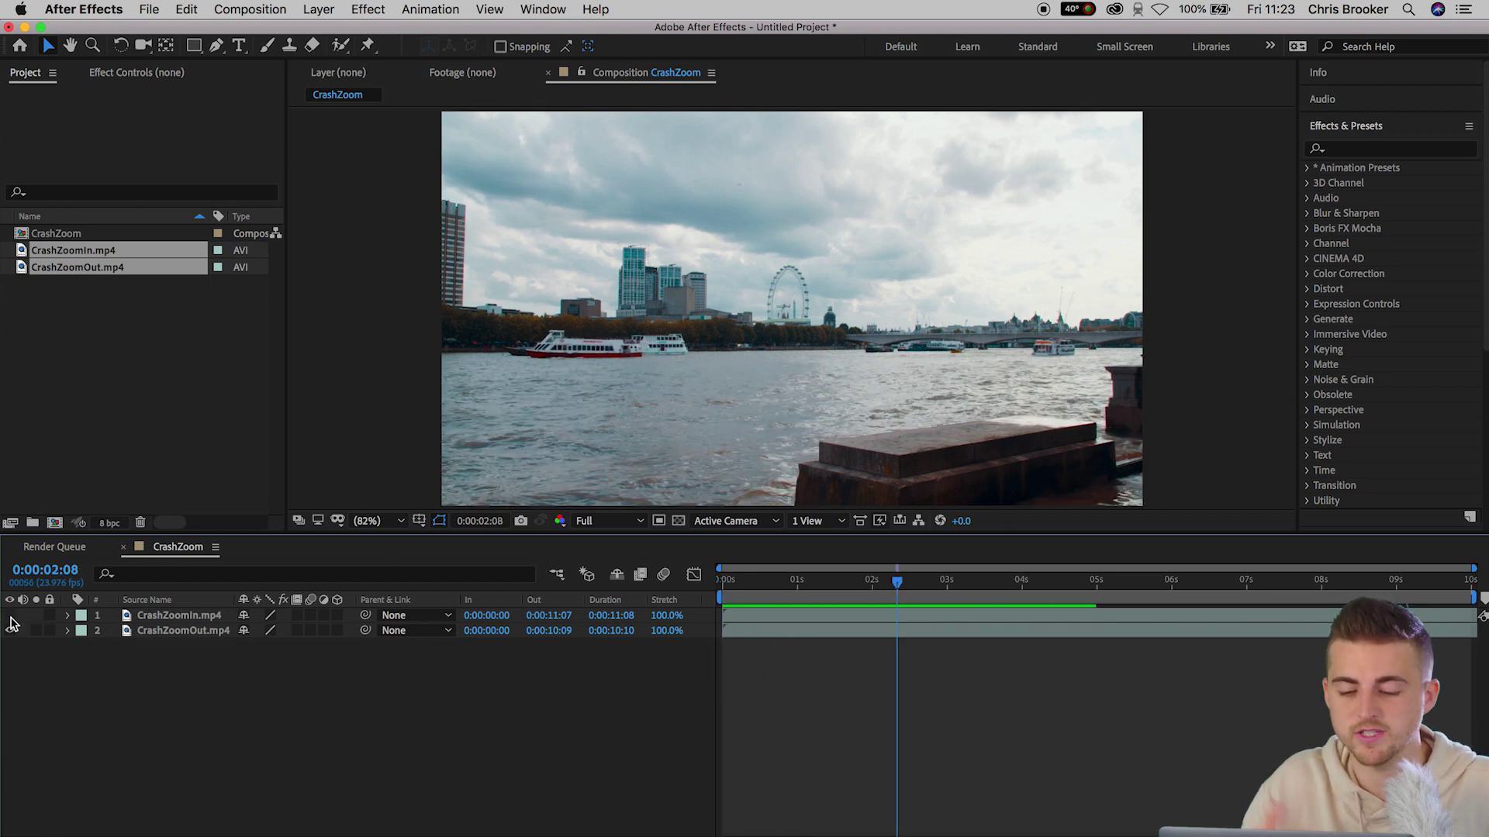
{"action": "left_click", "coordinate": [10, 616]}
{"action": "left_click", "coordinate": [10, 616]}
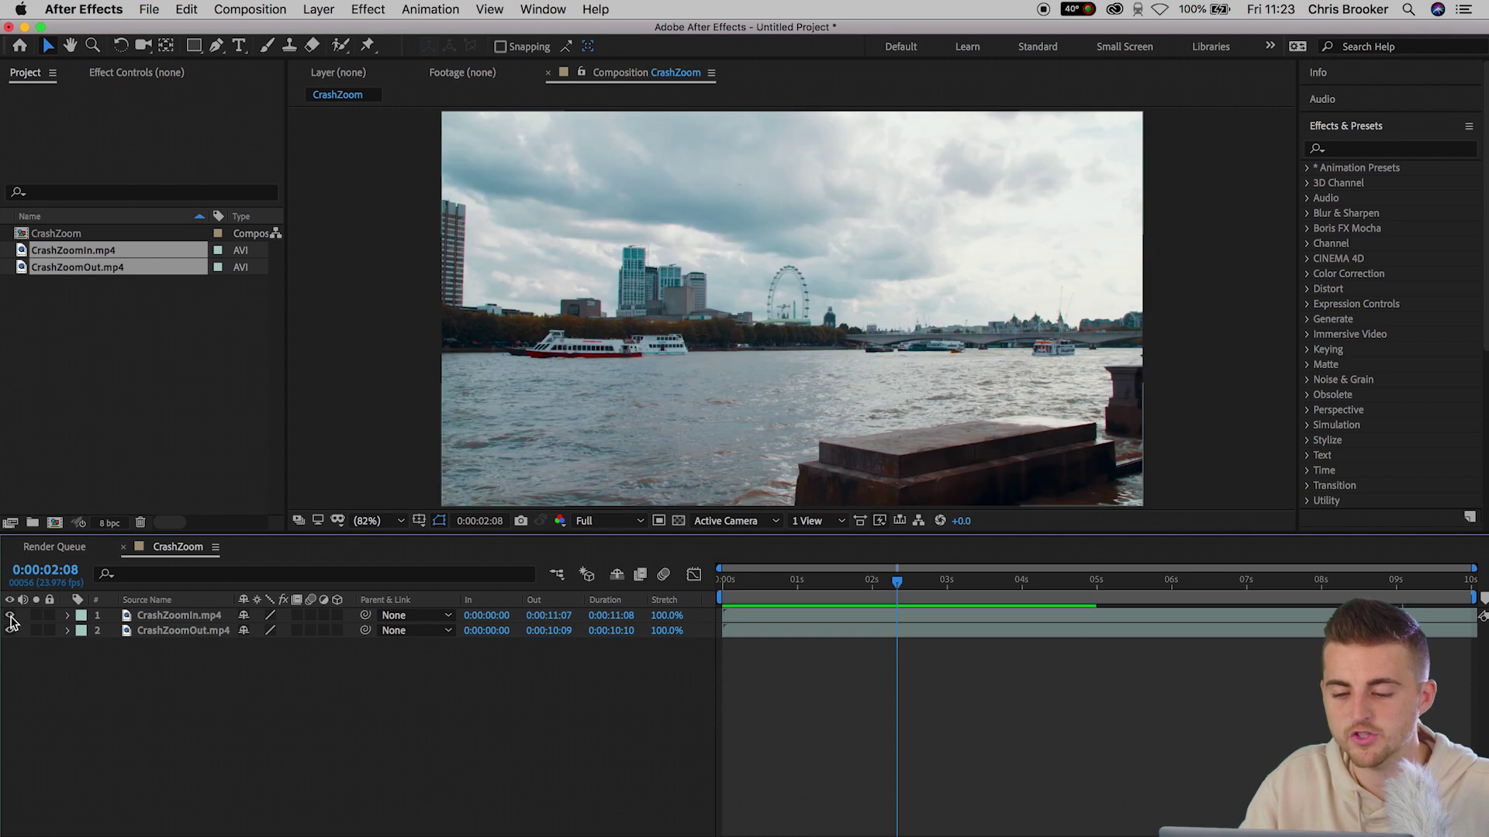
- Split both clips at 2:01, delete CrashZoomIn's tail and CrashZoomOut's head, then preview the cut
{"action": "left_click_drag", "start_coordinate": [866, 599], "coordinate": [875, 602]}
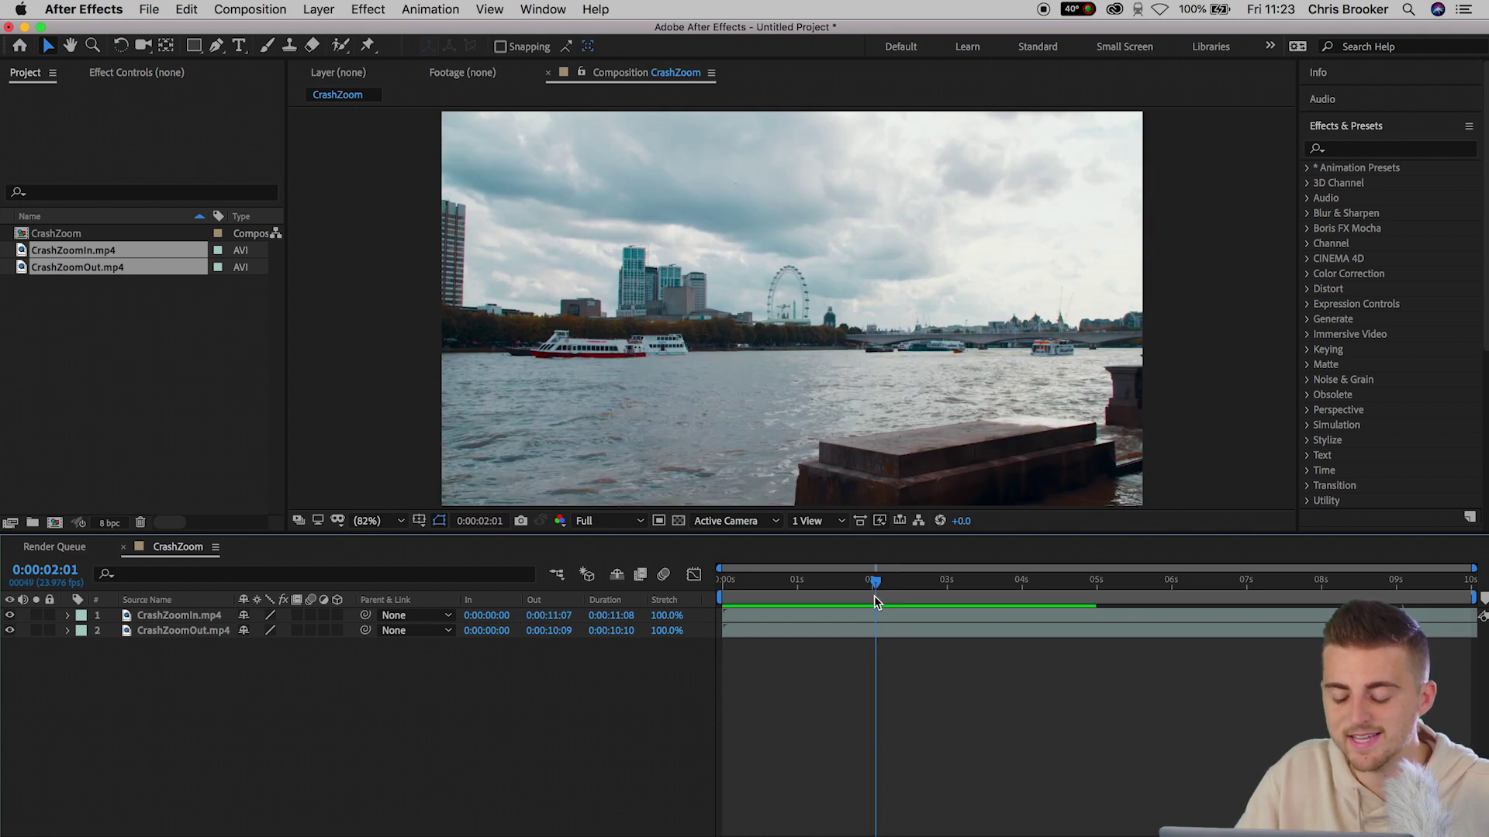
{"action": "left_click", "coordinate": [872, 618]}
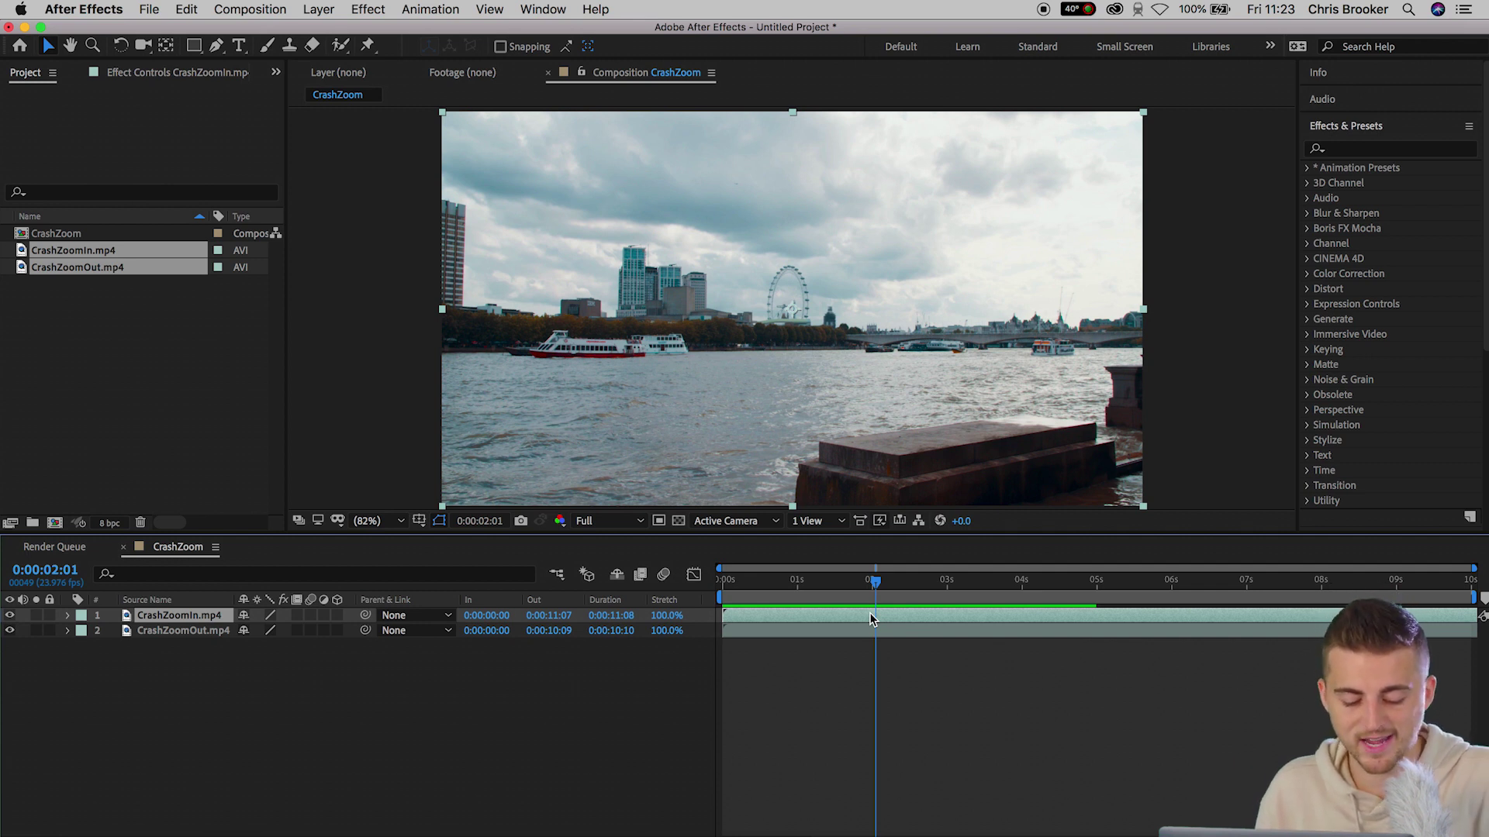
{"action": "key", "text": "super+shift+d"}
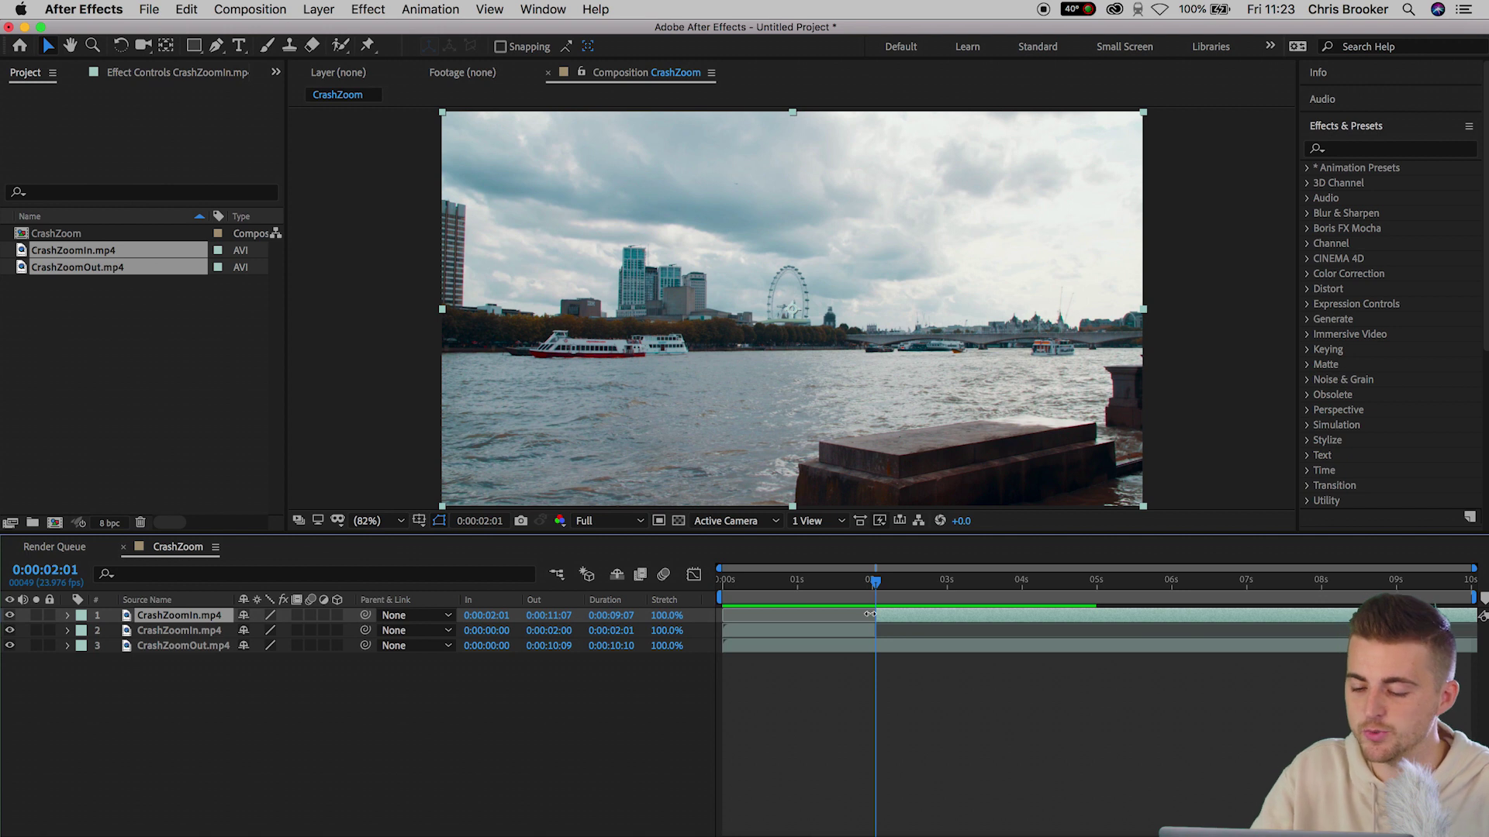
{"action": "key", "text": "Delete"}
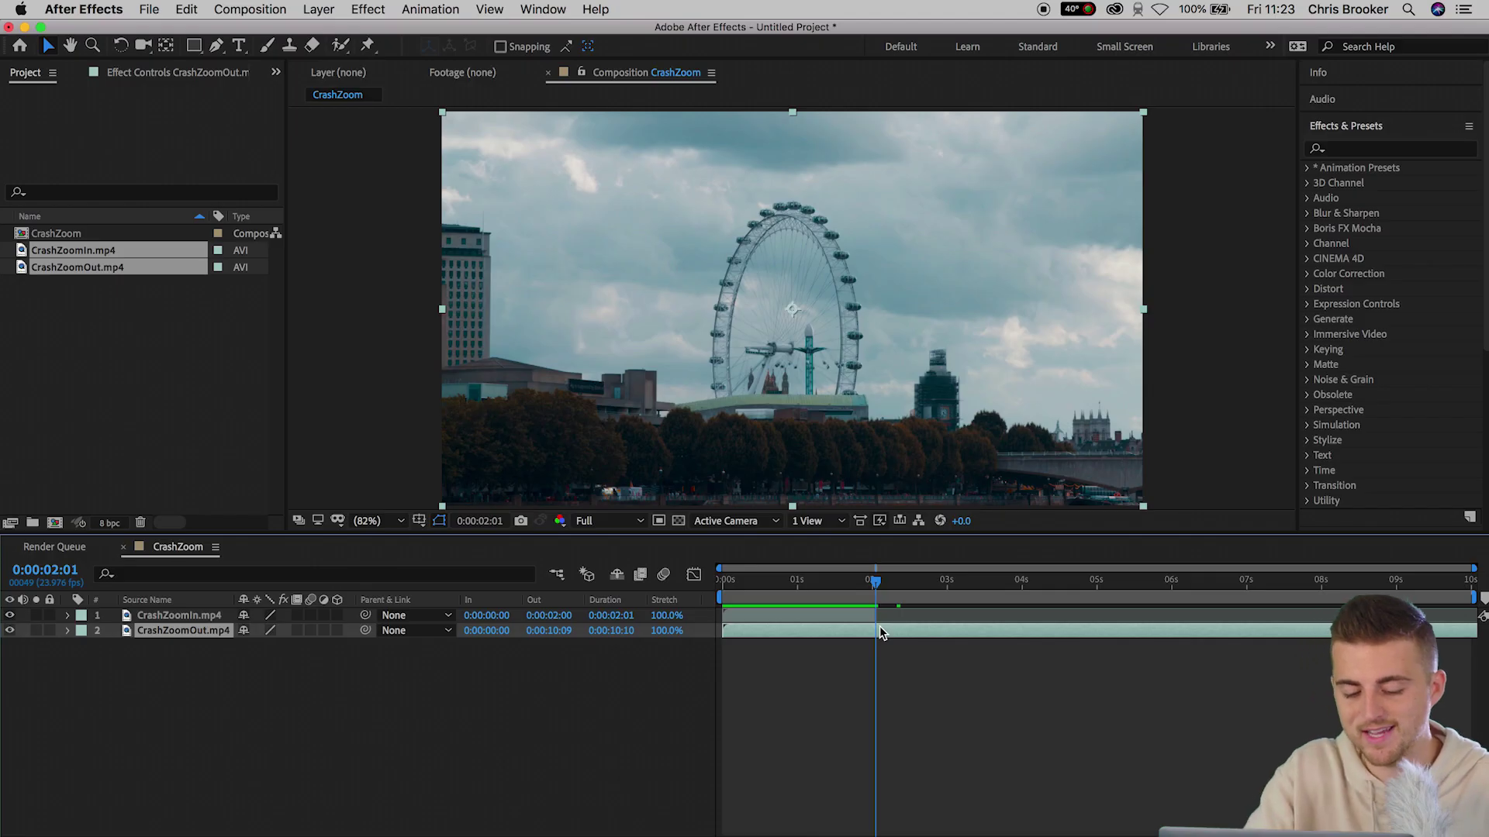
{"action": "key", "text": "super+shift+d"}
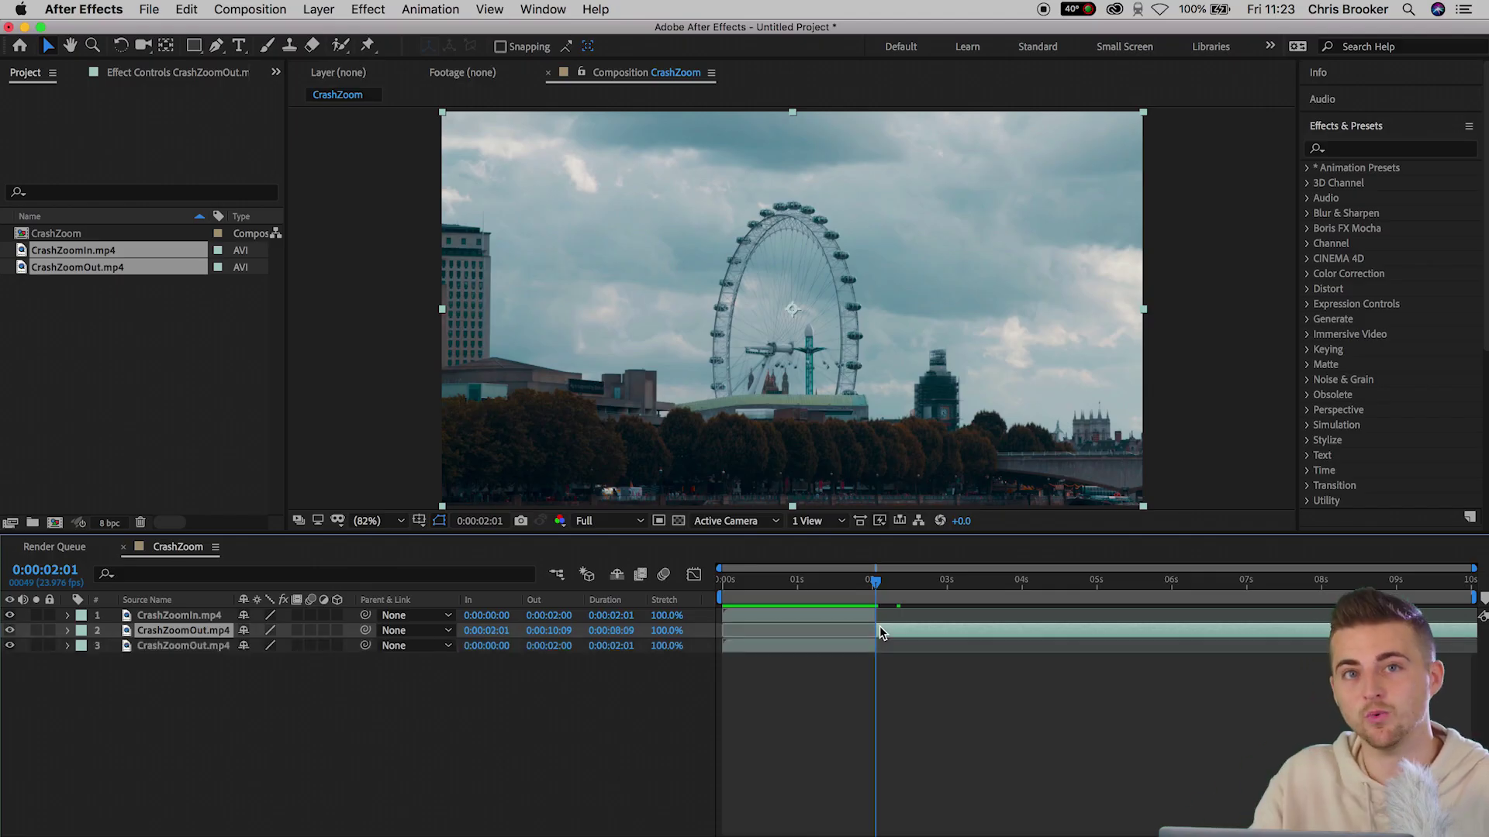
{"action": "left_click", "coordinate": [844, 650]}
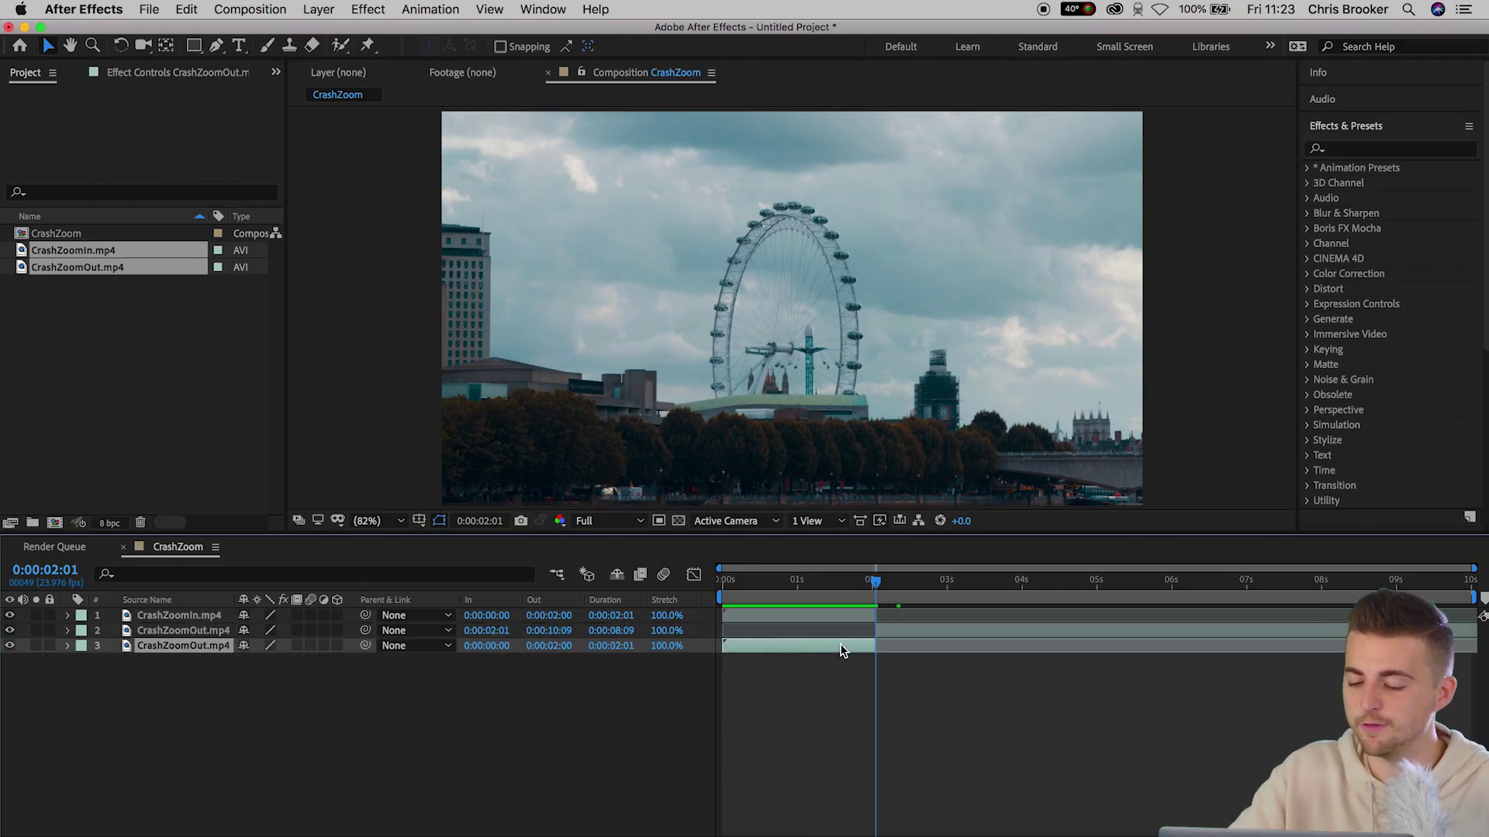
{"action": "key", "text": "Delete"}
{"action": "left_click_drag", "start_coordinate": [876, 583], "coordinate": [830, 611]}
{"action": "key", "text": "space"}
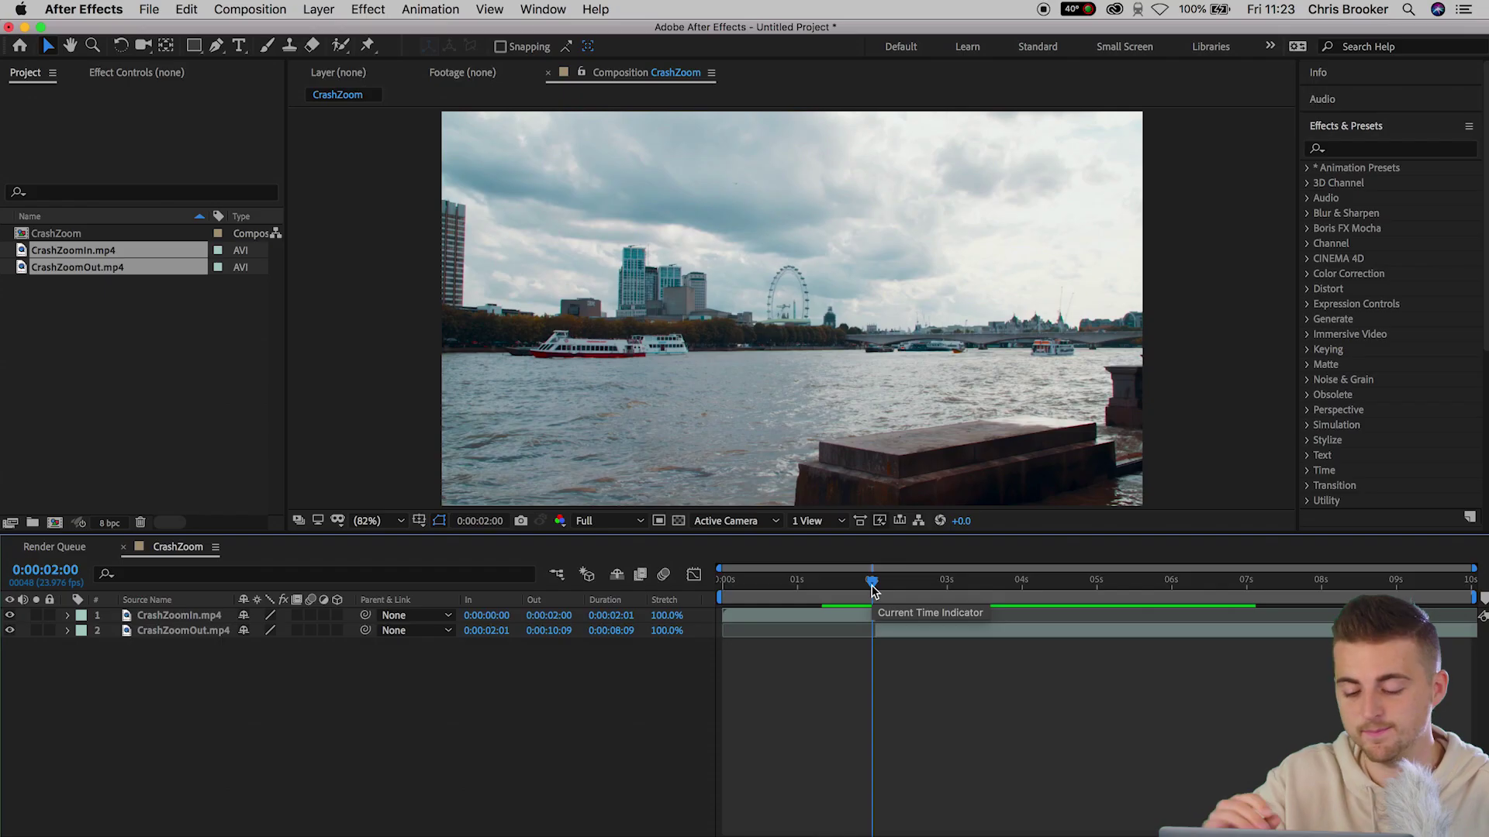
- Add Position and Scale keyframes to CrashZoomIn.mp4 and nudge them one frame later
{"action": "left_click", "coordinate": [851, 620]}
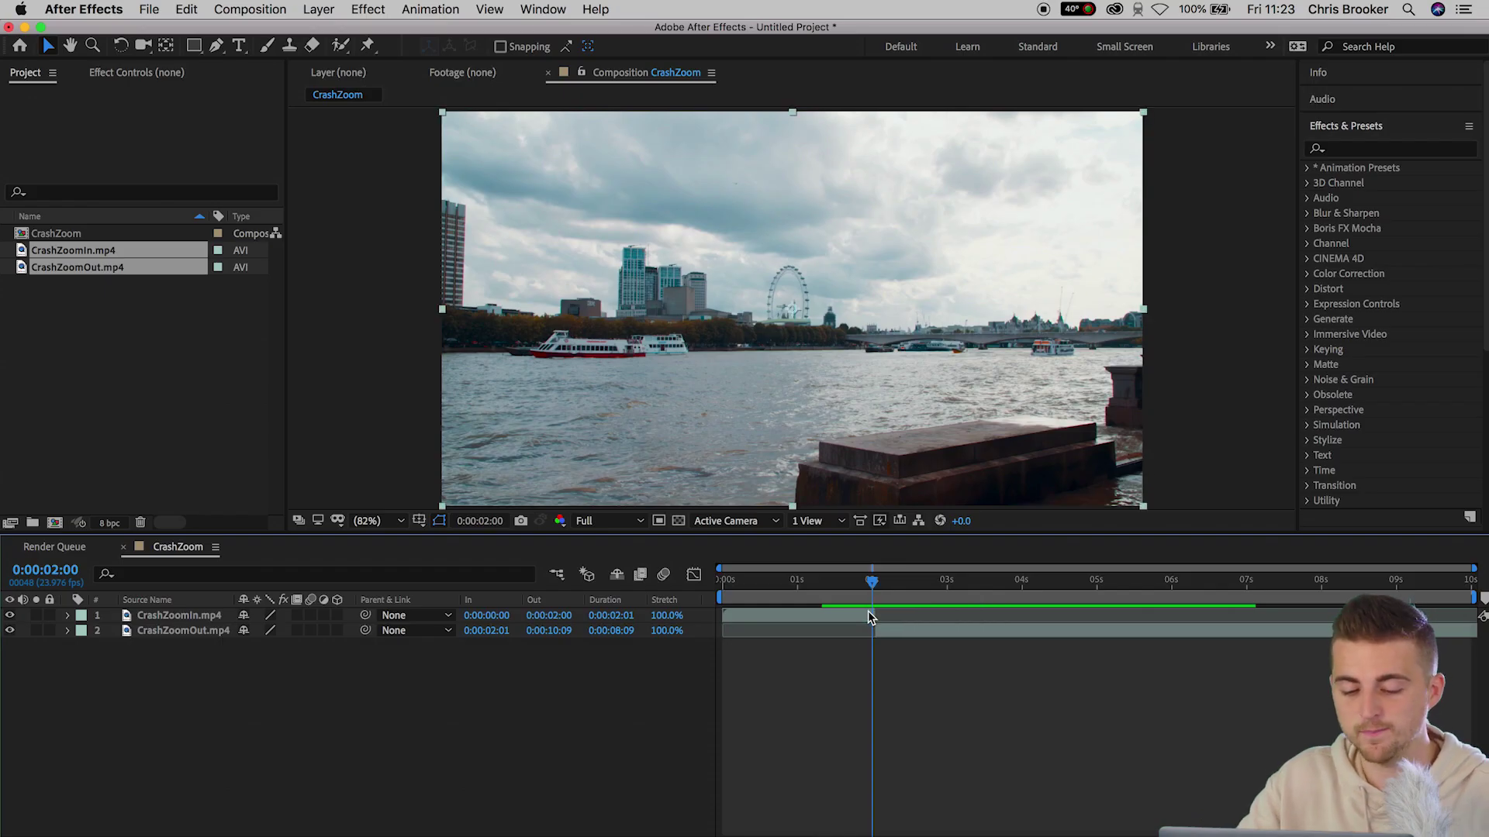
{"action": "left_click", "coordinate": [67, 616]}
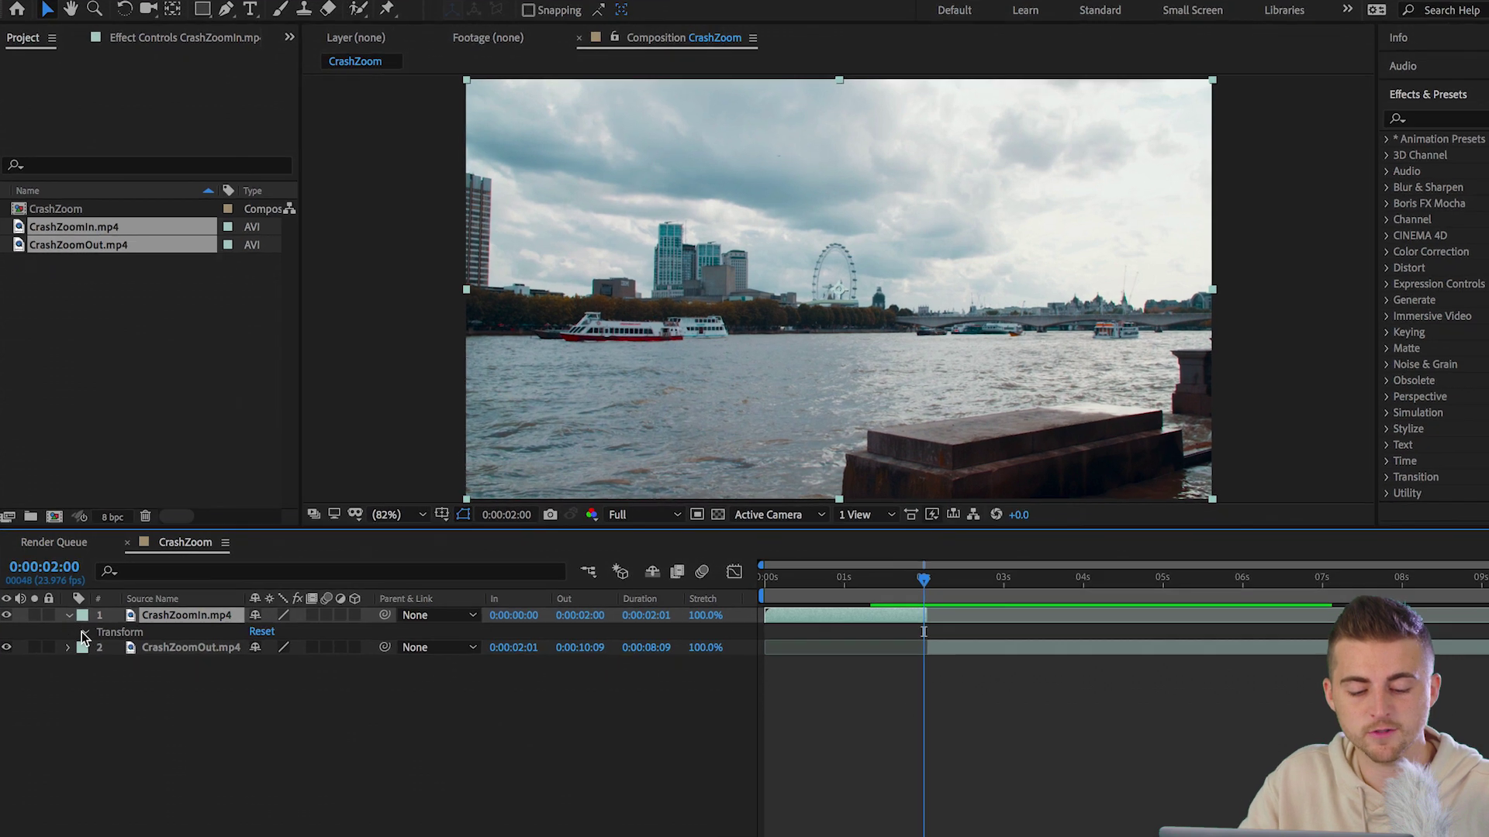
{"action": "left_click", "coordinate": [83, 630]}
{"action": "left_click", "coordinate": [119, 667]}
{"action": "left_click", "coordinate": [119, 684]}
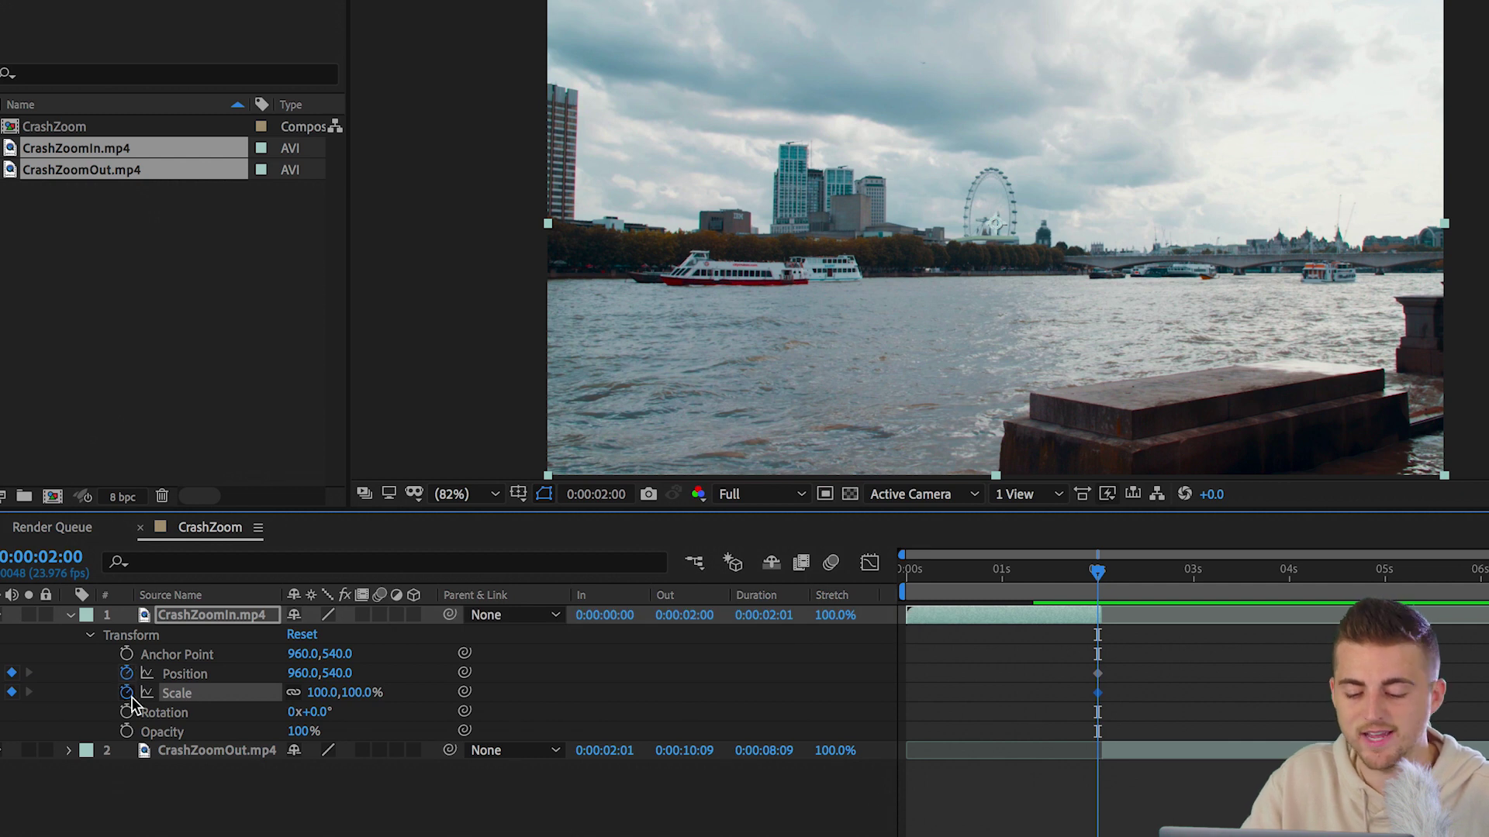
{"action": "key", "text": "semicolon"}
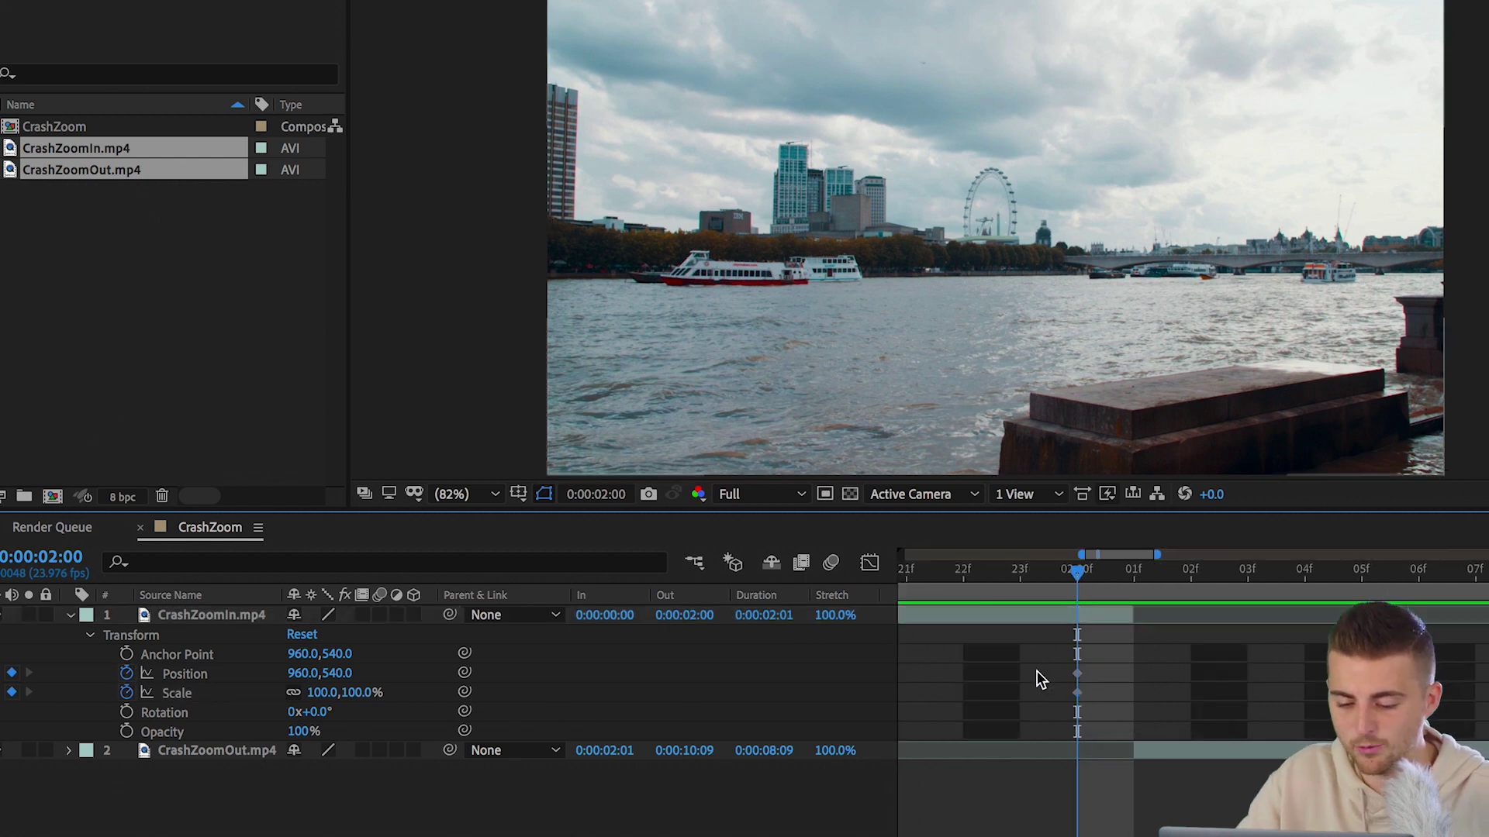
{"action": "left_click_drag", "start_coordinate": [1036, 672], "coordinate": [1134, 694]}
{"action": "key", "text": "Page_Down"}
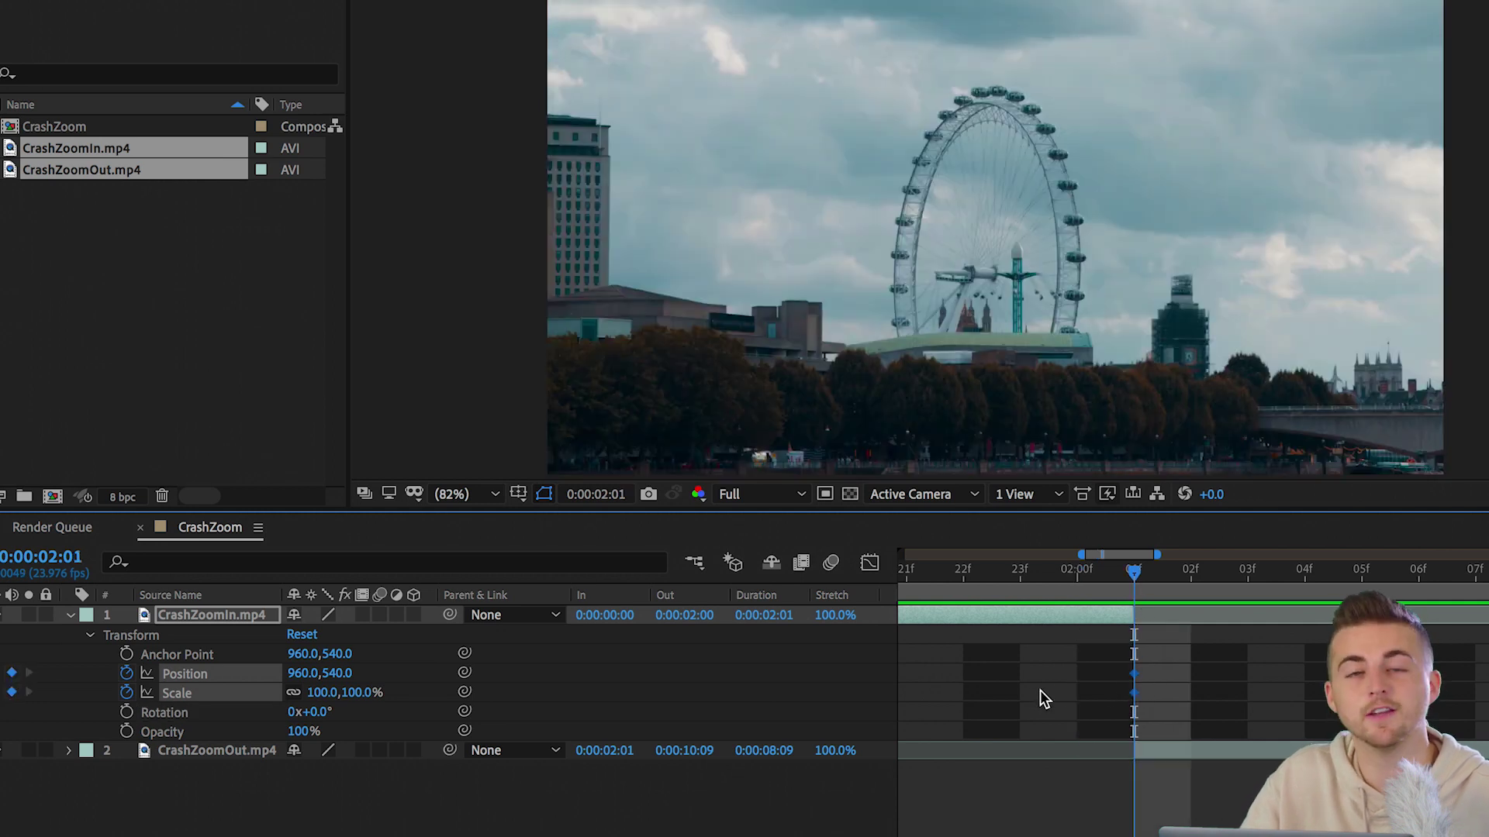
{"action": "key", "text": "minus"}
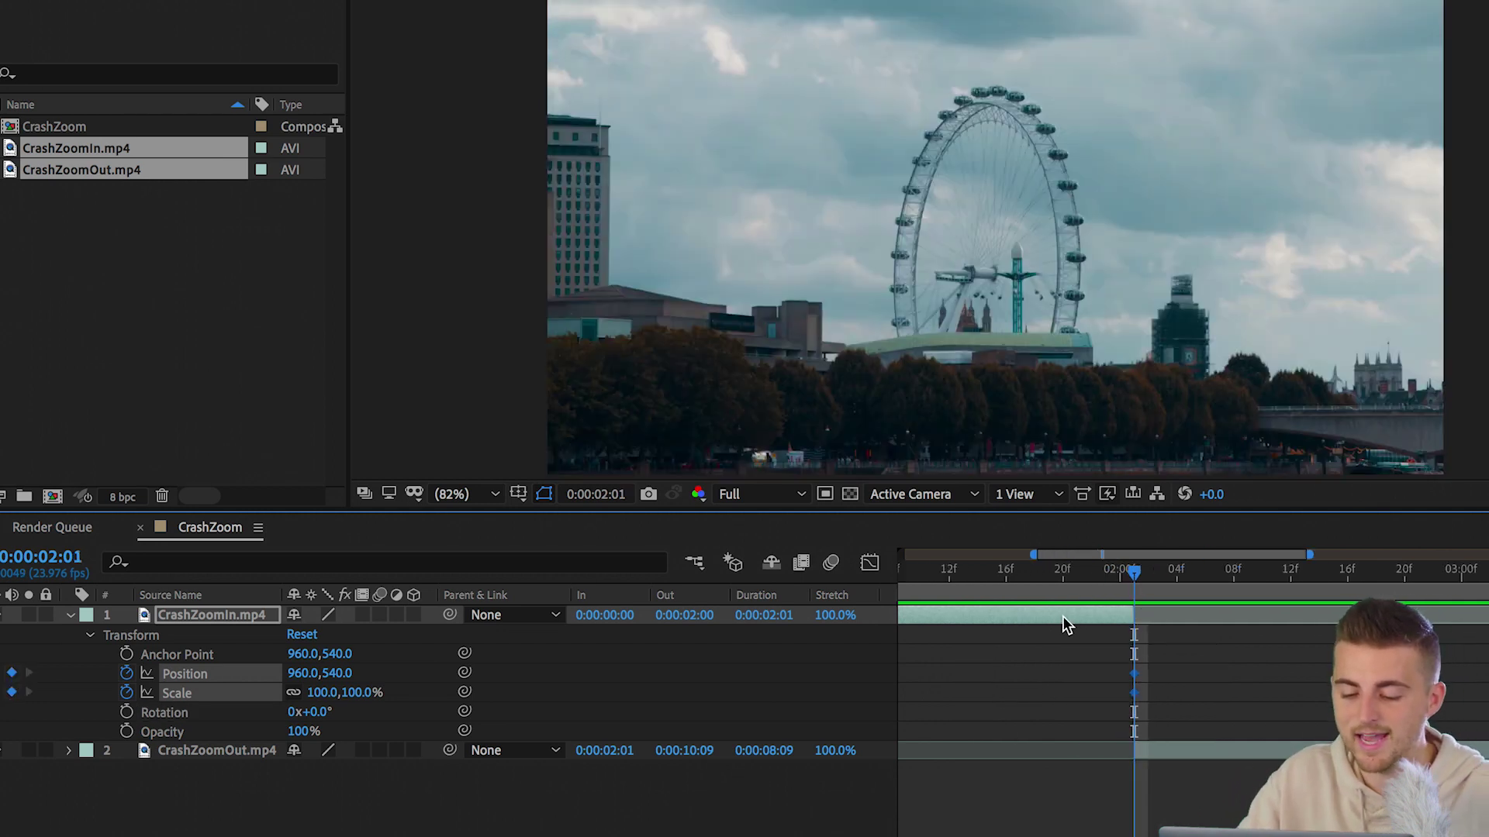
- Move CrashZoomIn's Position and Scale keyframes from 2:01 back to 2:00
{"action": "left_click_drag", "start_coordinate": [1133, 578], "coordinate": [1072, 587]}
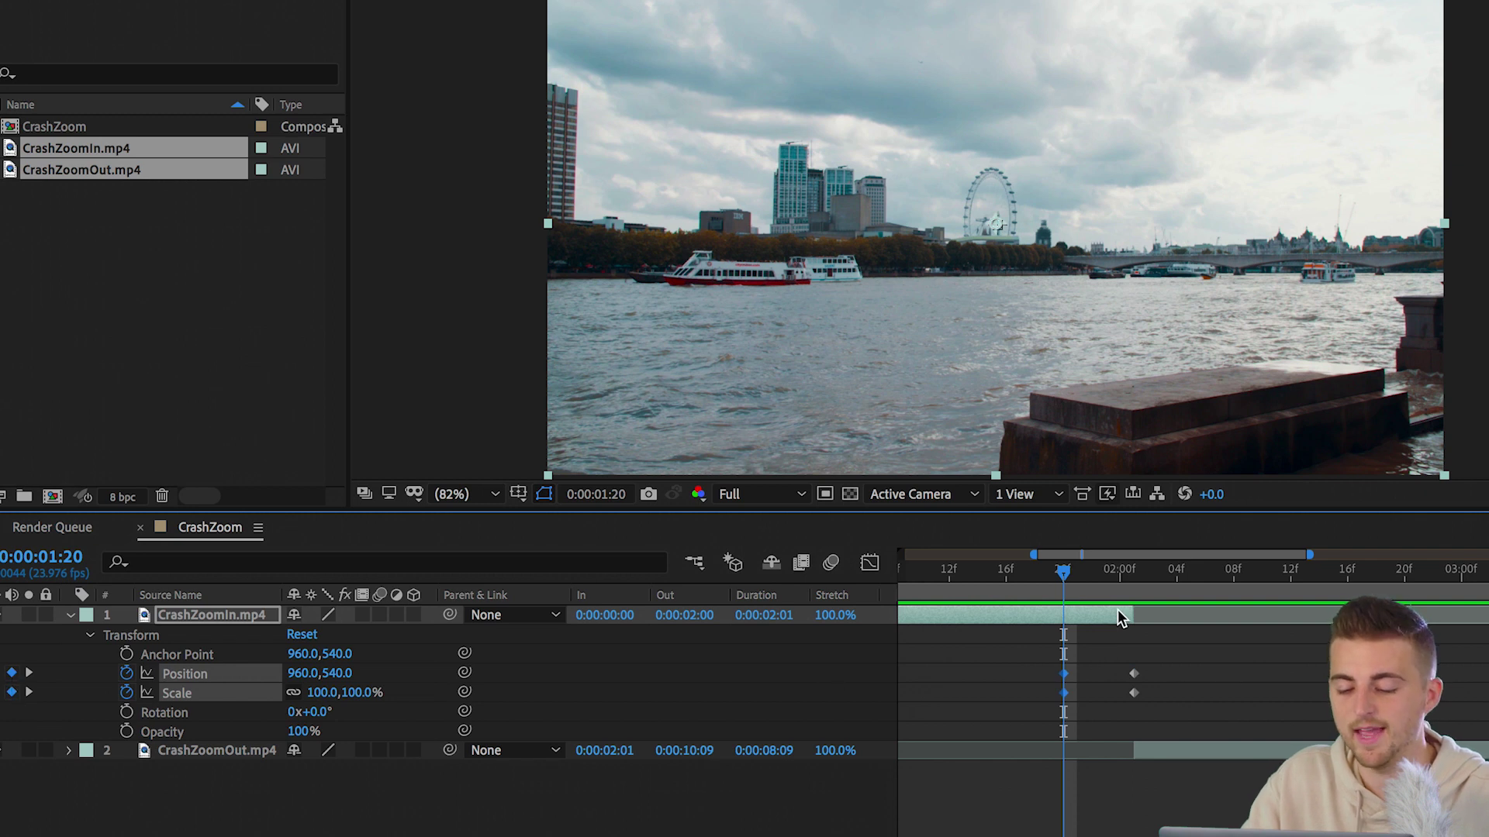
{"action": "left_click", "coordinate": [1132, 582]}
{"action": "left_click_drag", "start_coordinate": [1112, 655], "coordinate": [1153, 710]}
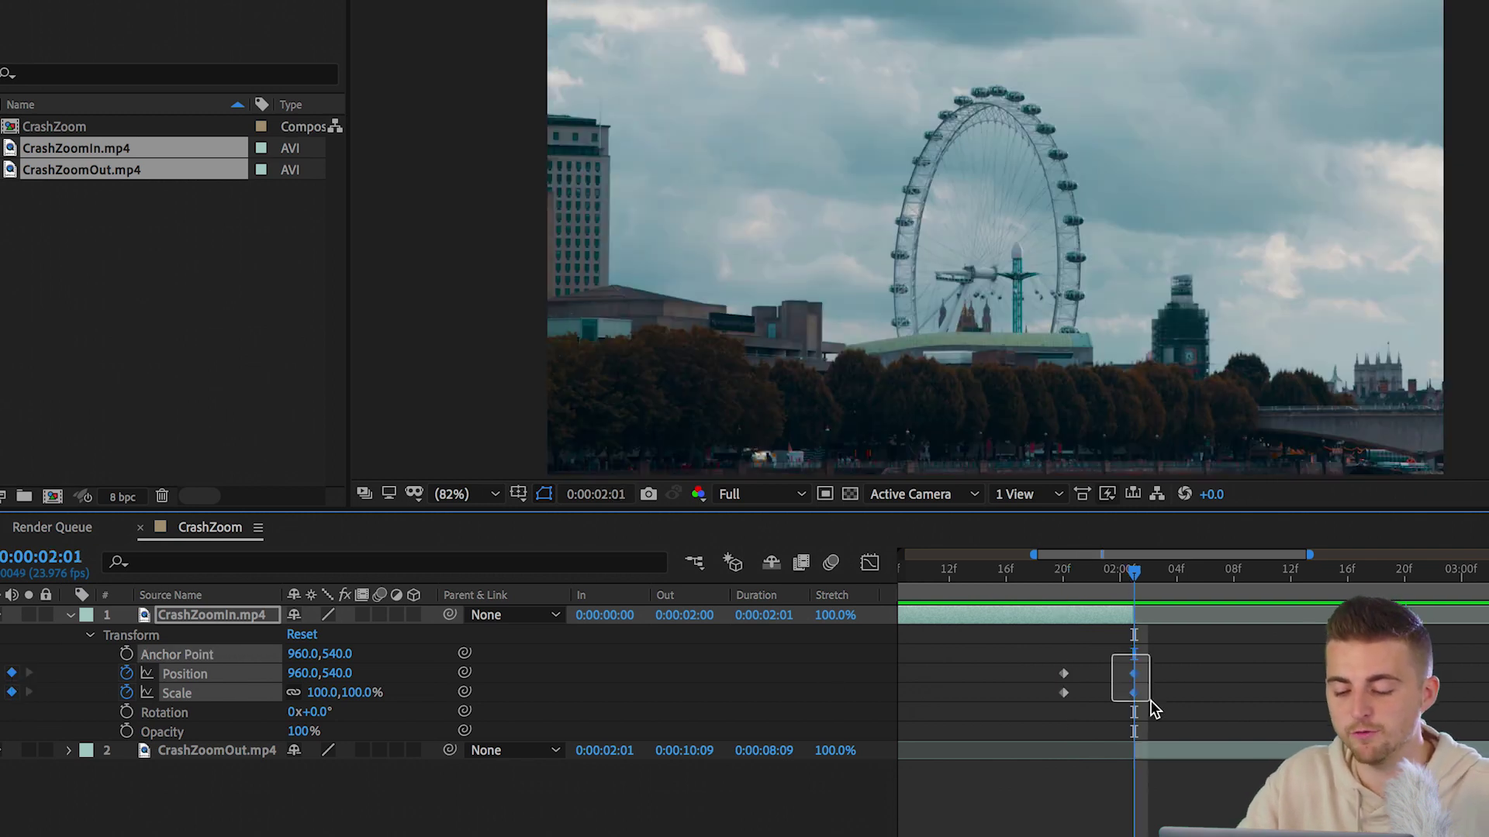
{"action": "left_click_drag", "start_coordinate": [1131, 578], "coordinate": [1121, 577]}
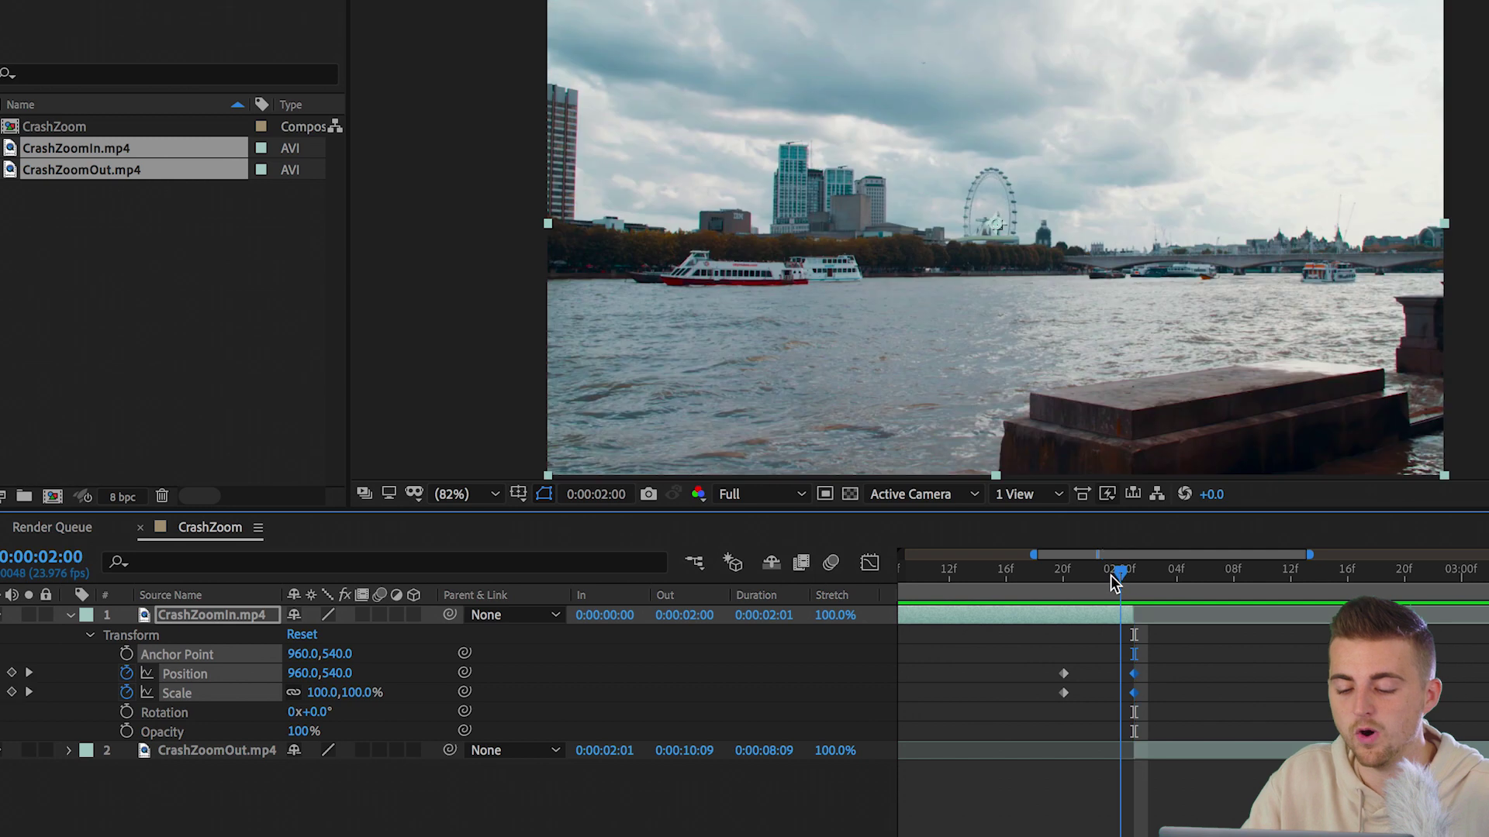
{"action": "left_click_drag", "start_coordinate": [1136, 681], "coordinate": [1128, 681]}
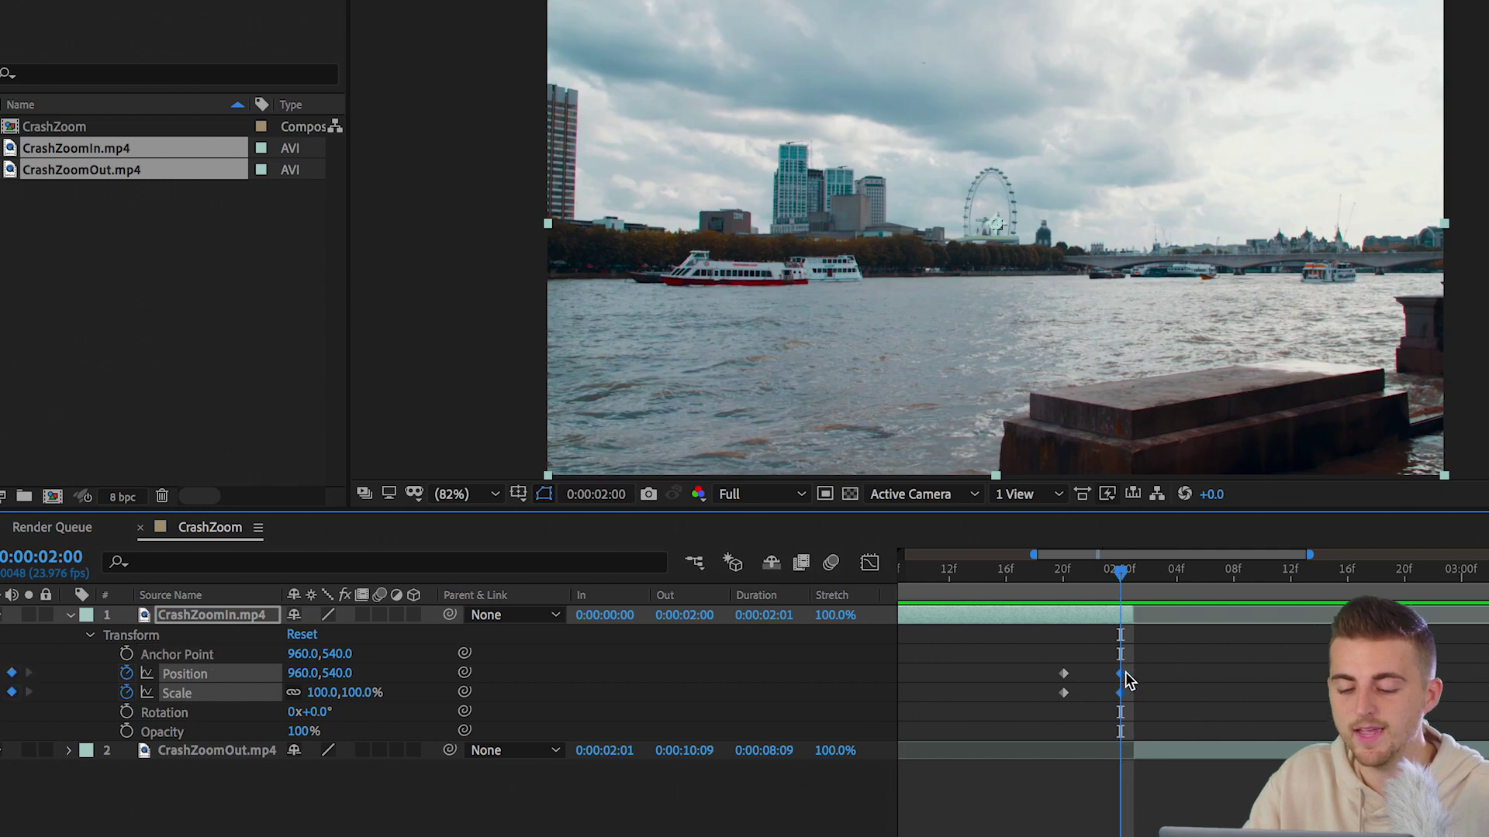
{"action": "left_click", "coordinate": [1191, 670]}
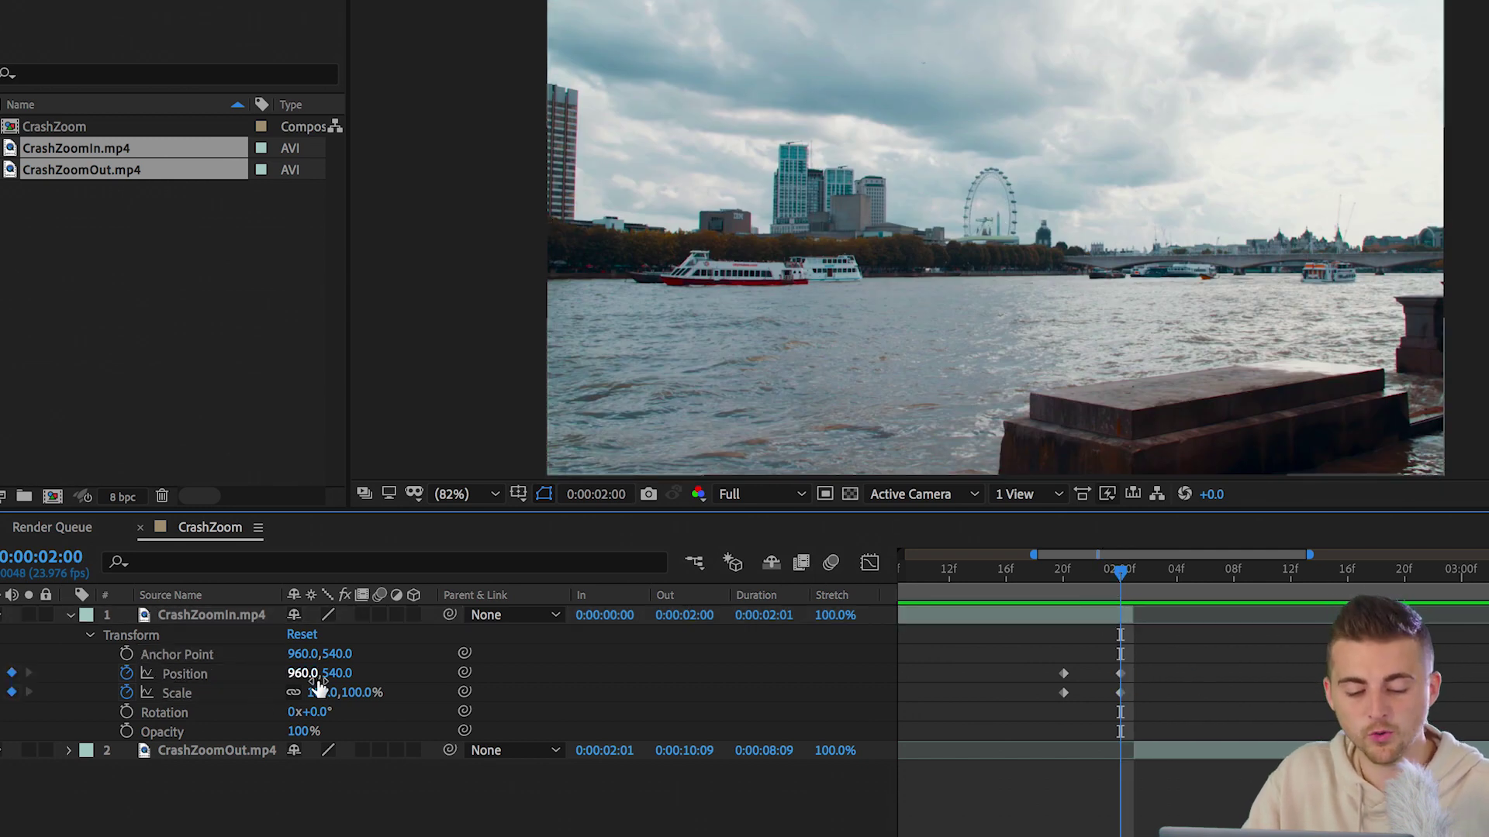
- Try scaling CrashZoomIn to 446% onto the London Eye, then undo it
{"action": "left_click_drag", "start_coordinate": [324, 692], "coordinate": [674, 655]}
{"action": "left_click_drag", "start_coordinate": [339, 675], "coordinate": [448, 675]}
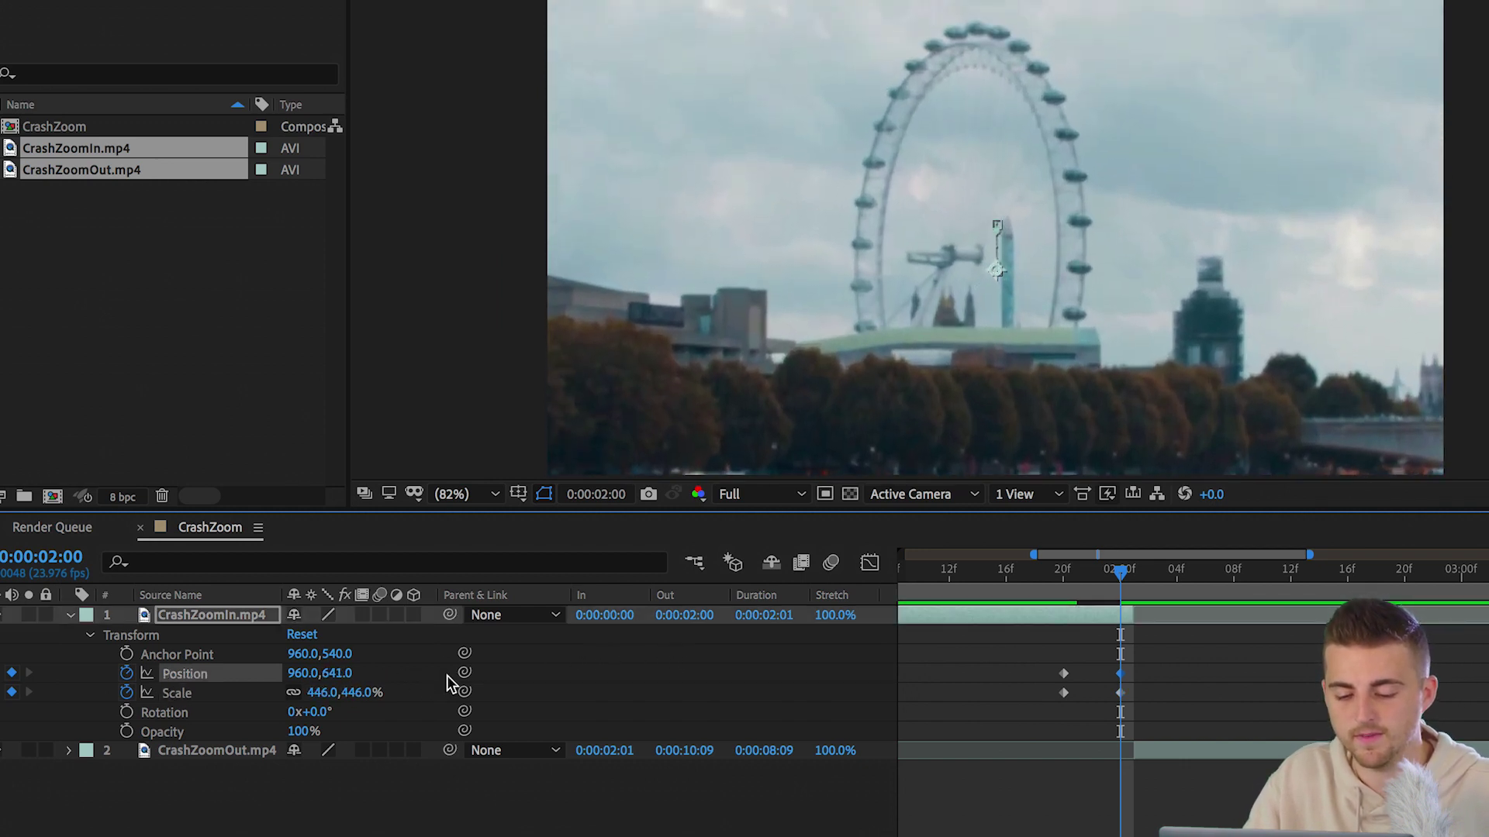
{"action": "key", "text": "ctrl+z"}
{"action": "key", "text": "ctrl+z"}
{"action": "key", "text": "ctrl+z"}
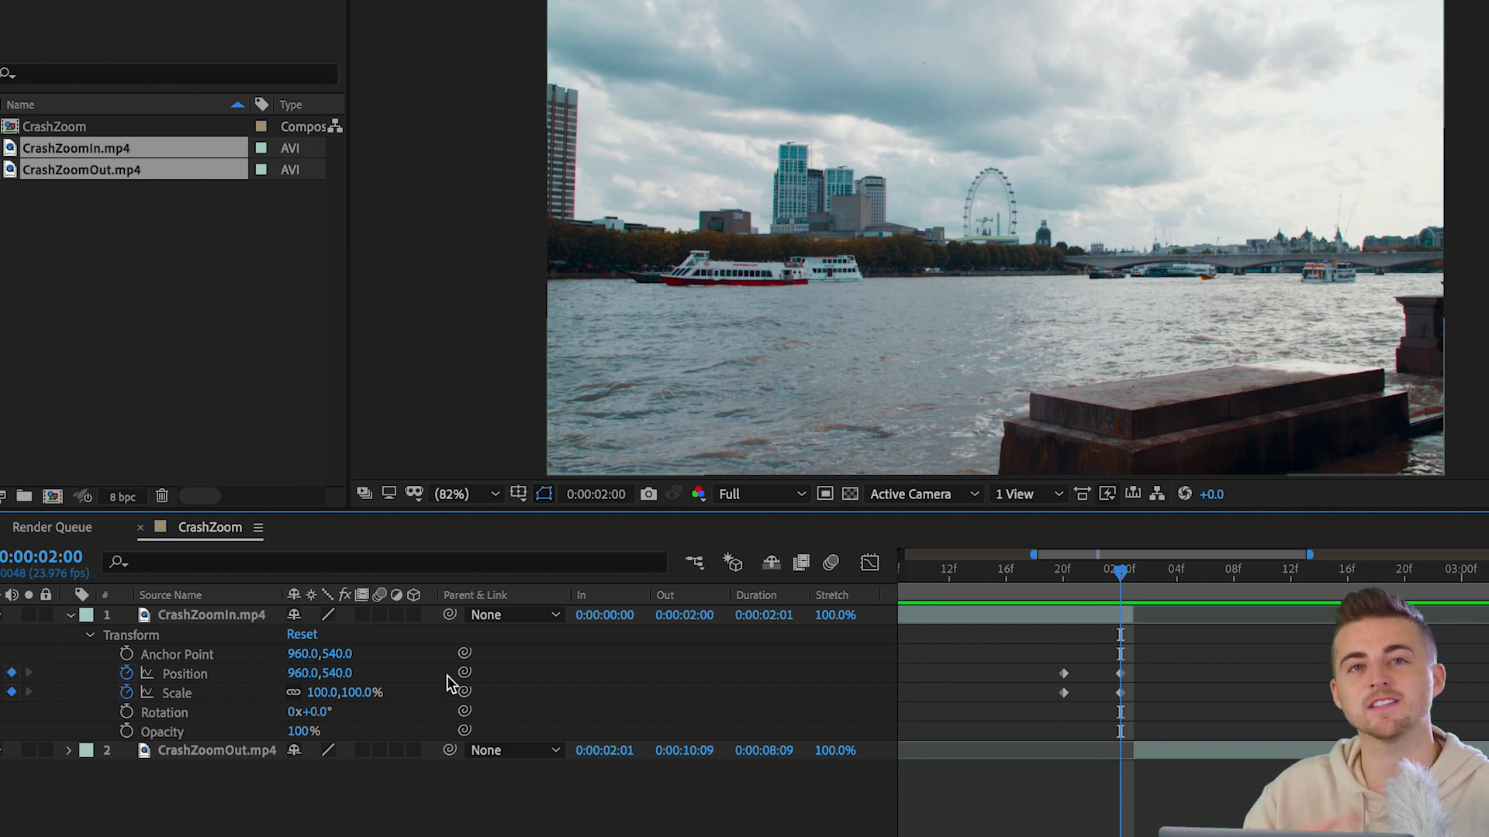
- At 2:00, set CrashZoomIn Scale to 353% and Position Y to 614 to frame the London Eye
{"action": "left_click", "coordinate": [1148, 575]}
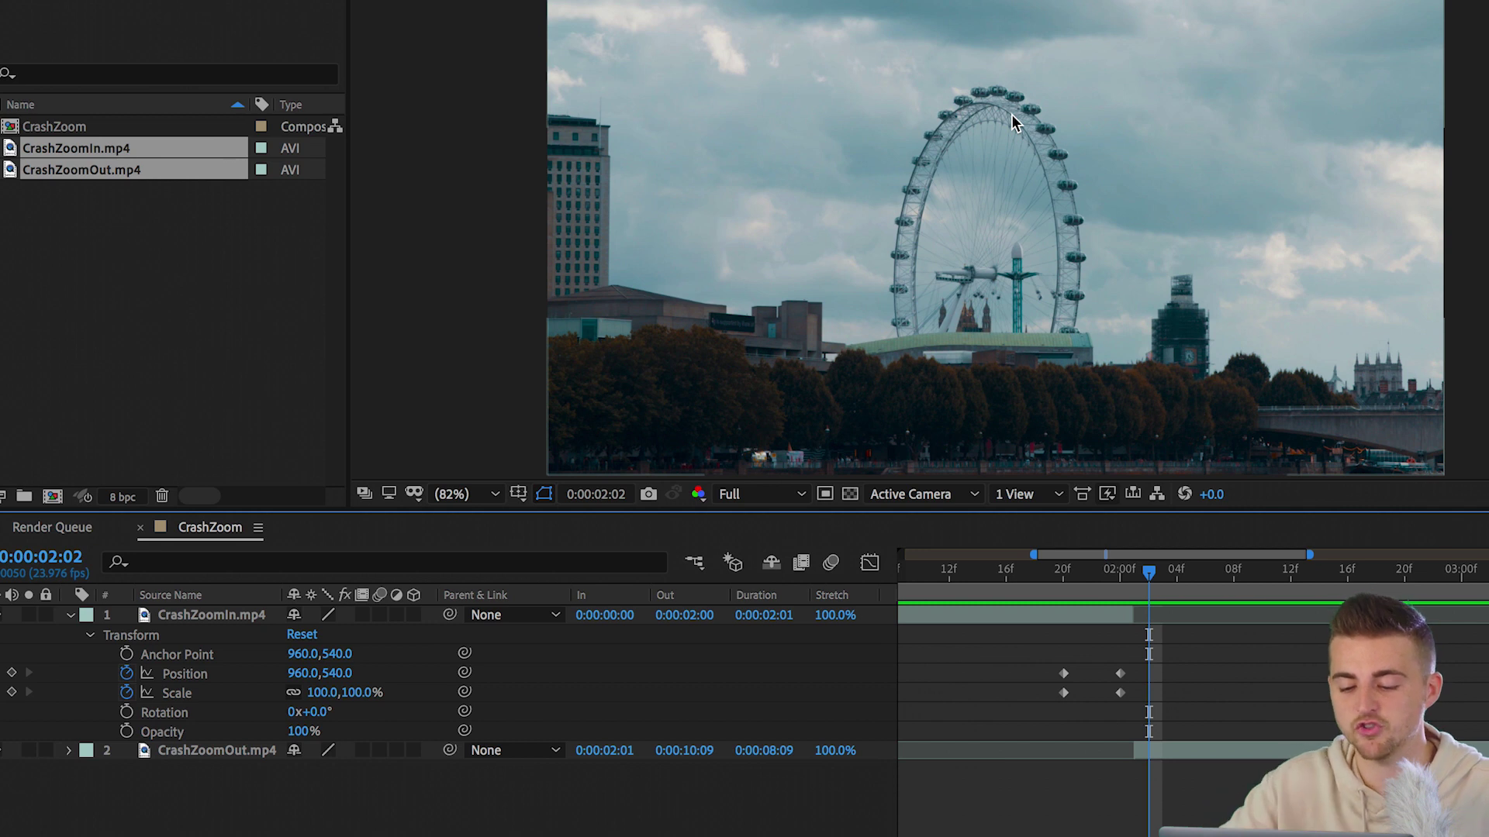
{"action": "key", "text": "j"}
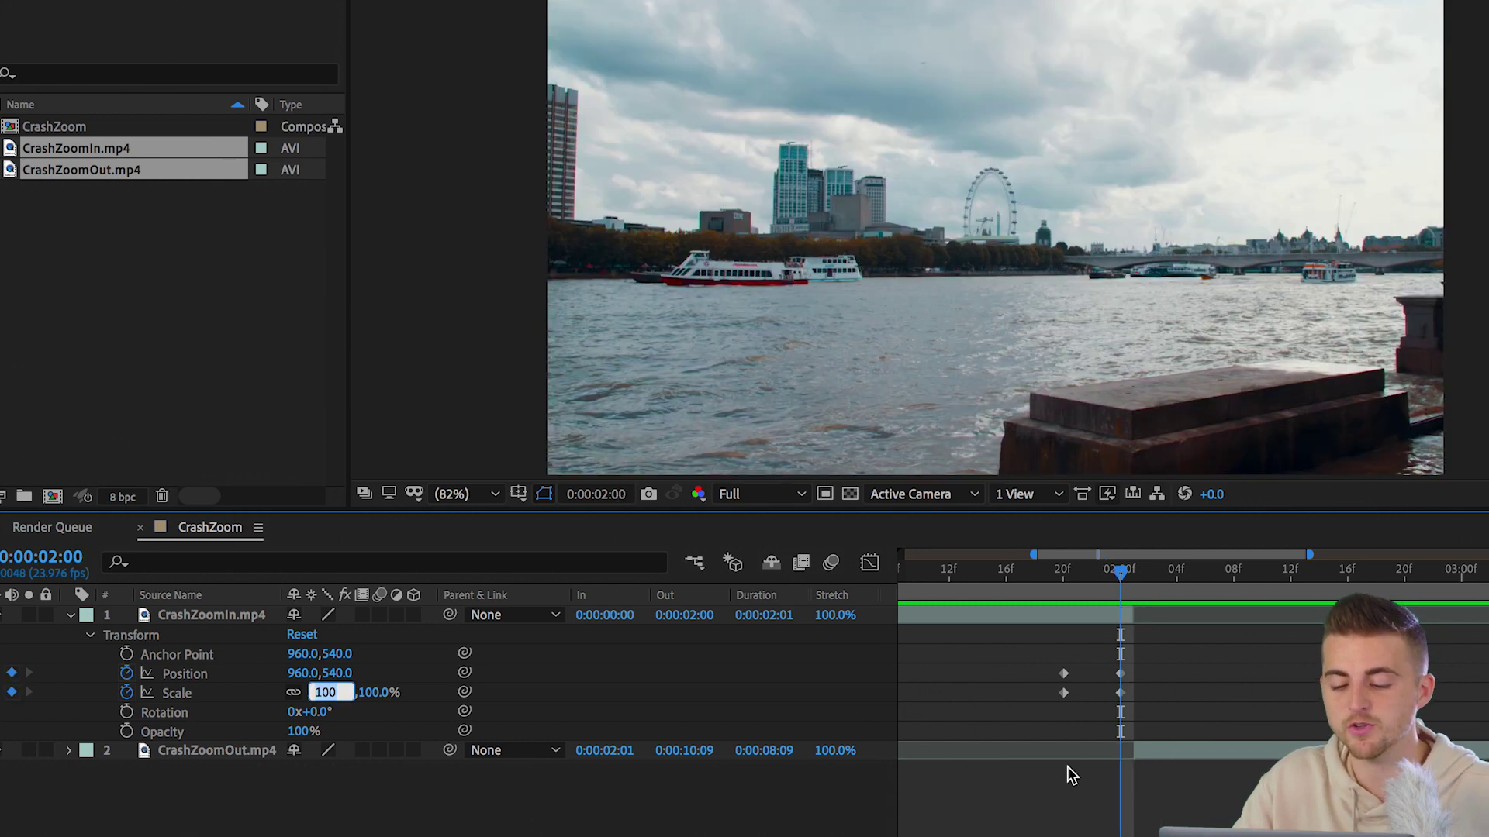
{"action": "left_click", "coordinate": [1122, 694]}
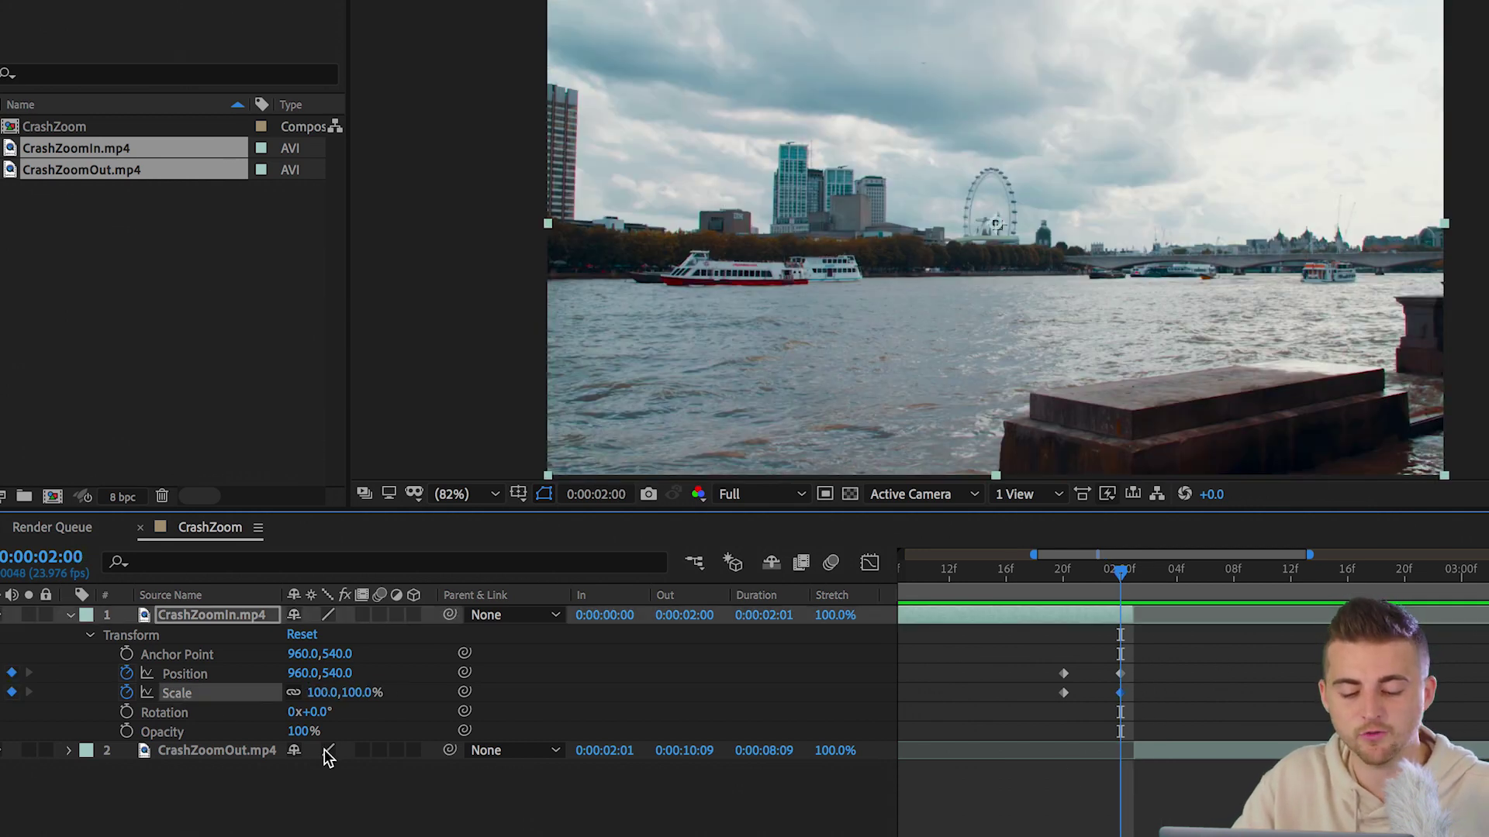
{"action": "left_click_drag", "start_coordinate": [326, 701], "coordinate": [611, 696]}
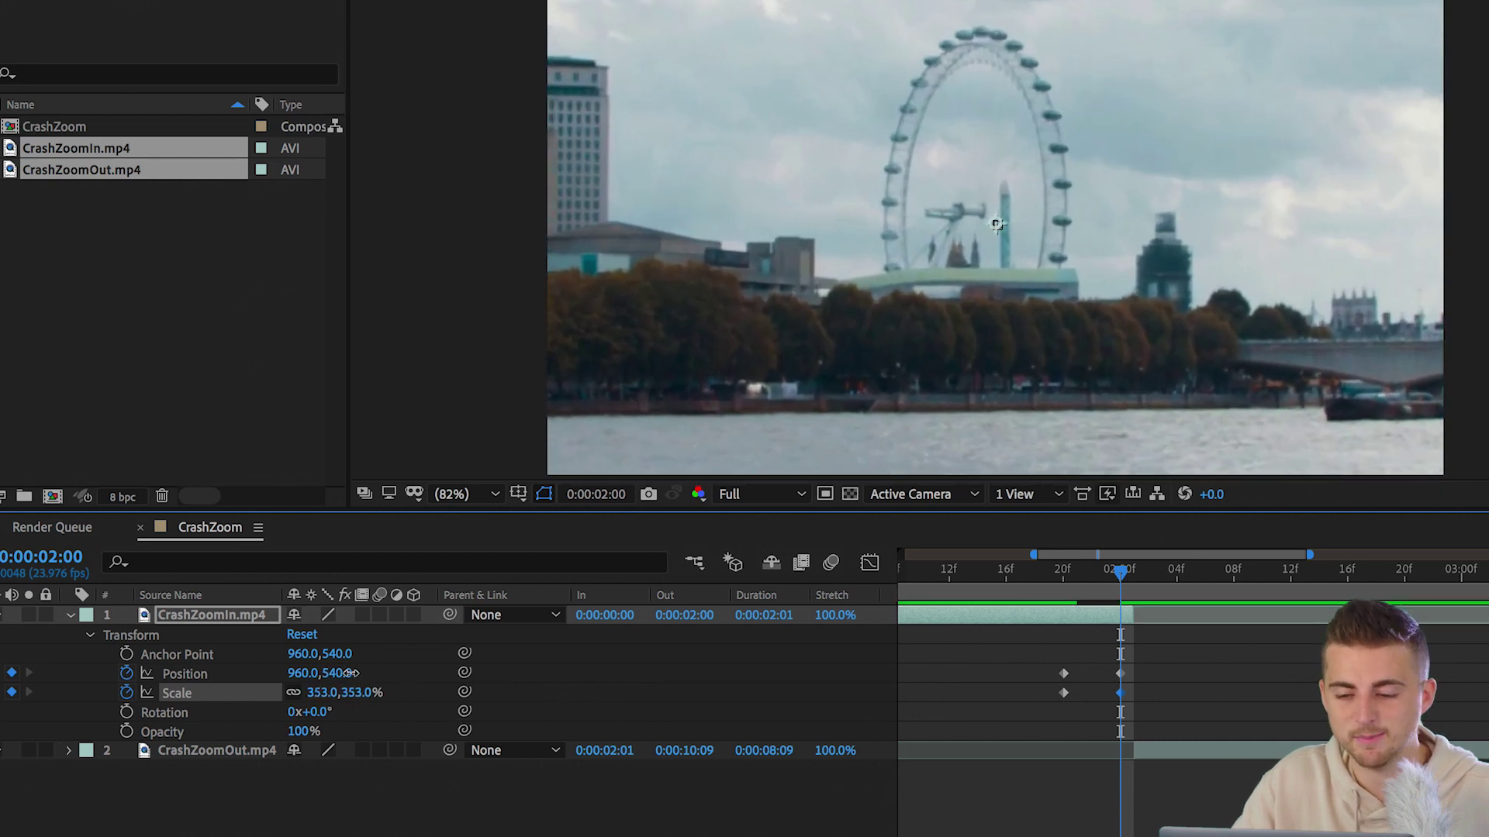
{"action": "left_click_drag", "start_coordinate": [349, 673], "coordinate": [905, 785]}
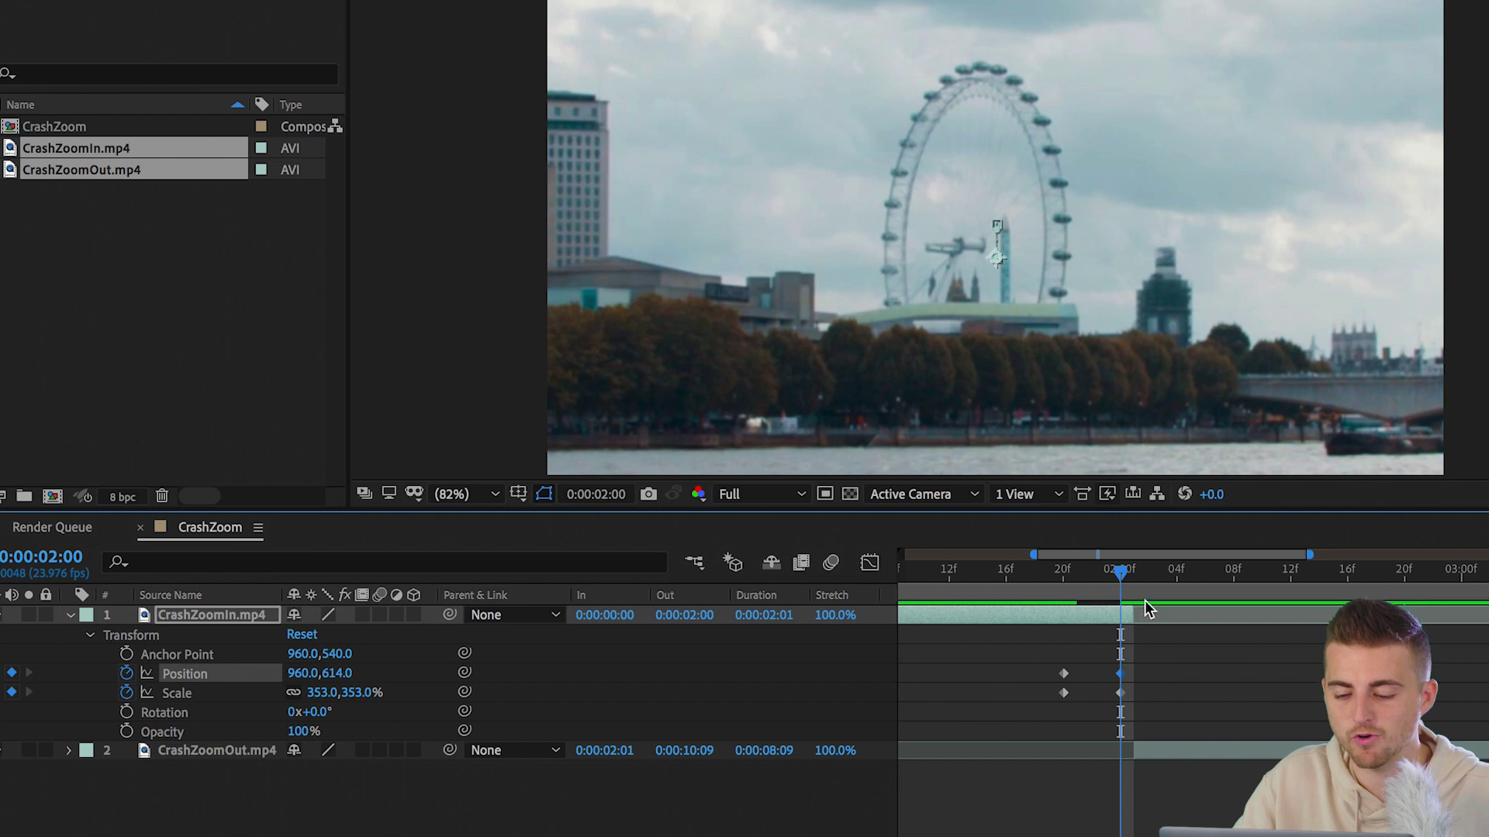
- Preview the zoom from 1:20 and select all of CrashZoomIn's Position and Scale keyframes
{"action": "left_click_drag", "start_coordinate": [1118, 580], "coordinate": [1061, 574]}
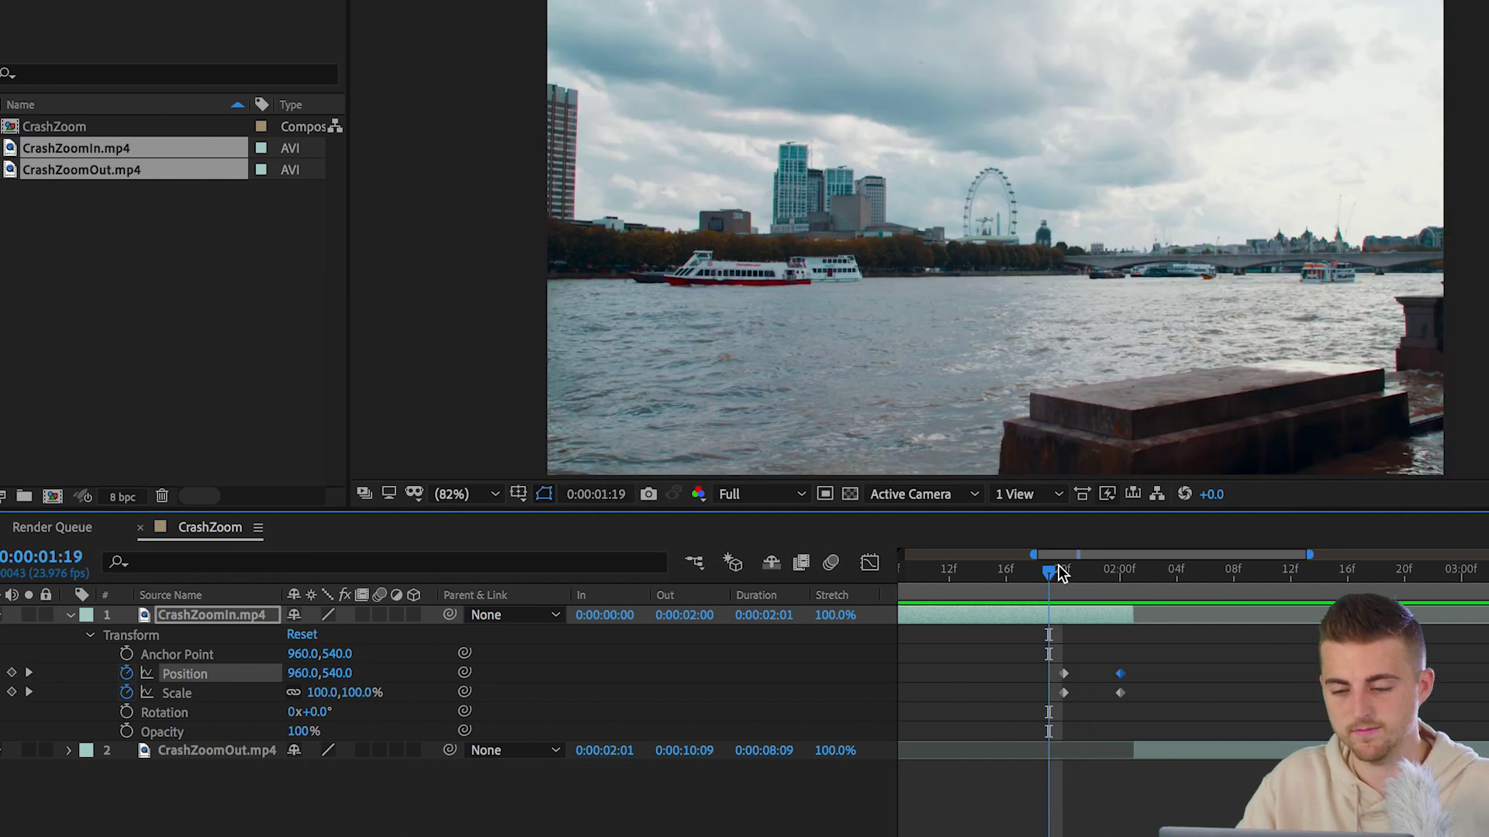
{"action": "key", "text": "space"}
{"action": "left_click", "coordinate": [1062, 572]}
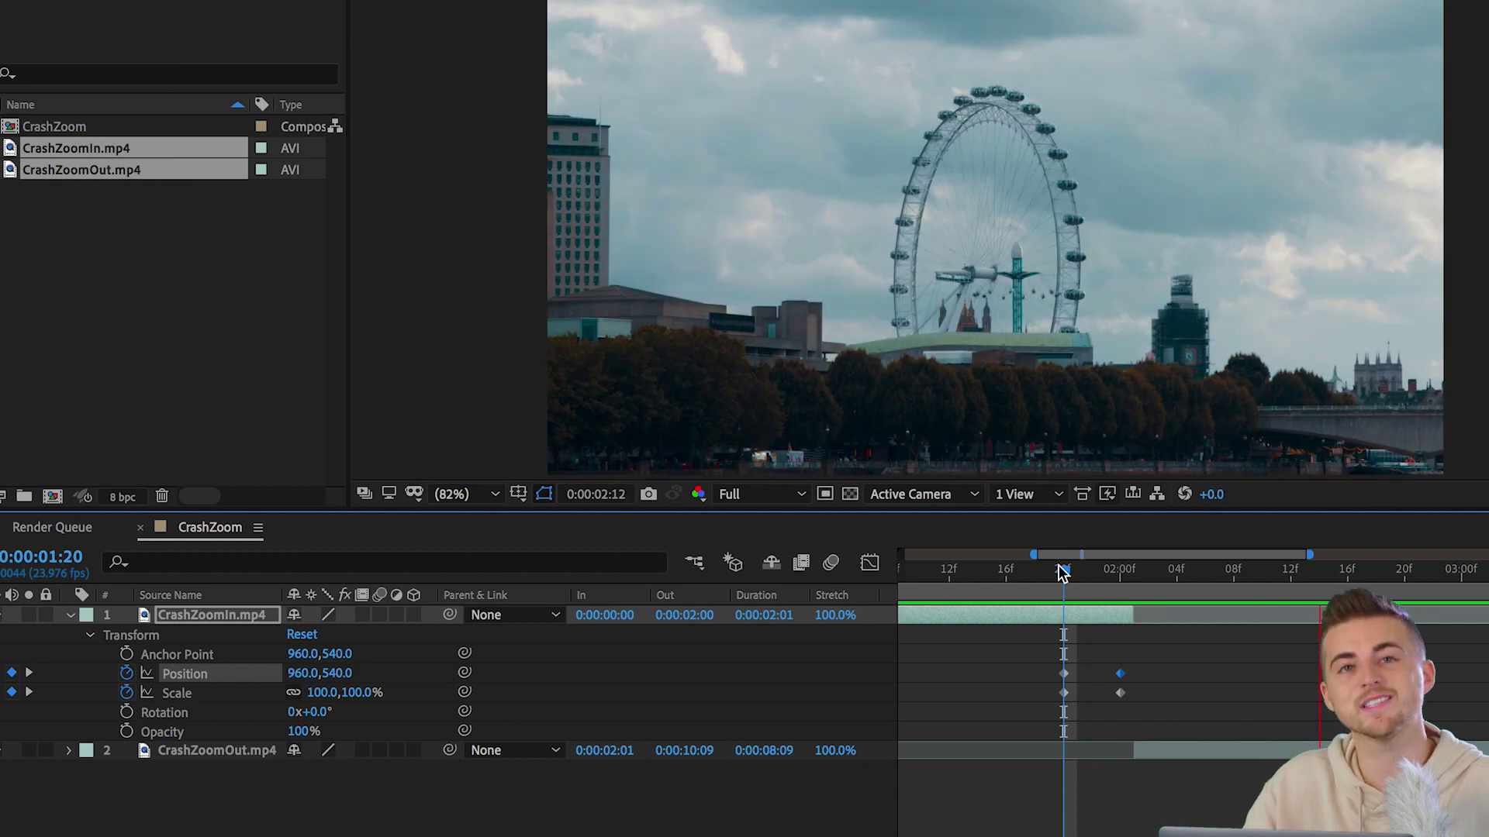
{"action": "key", "text": "space"}
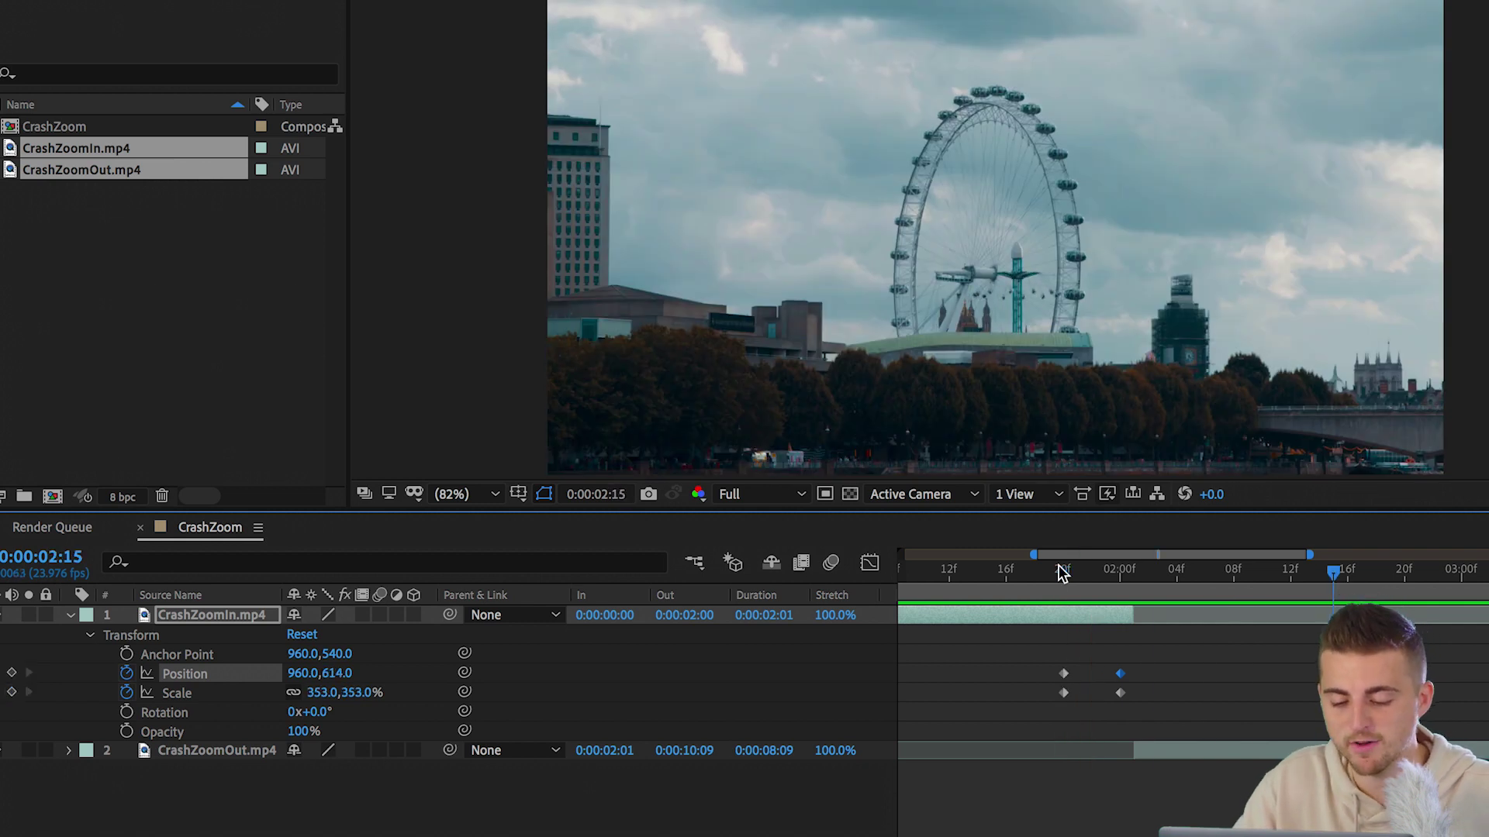
{"action": "left_click", "coordinate": [1062, 573]}
{"action": "left_click_drag", "start_coordinate": [1143, 659], "coordinate": [1111, 697]}
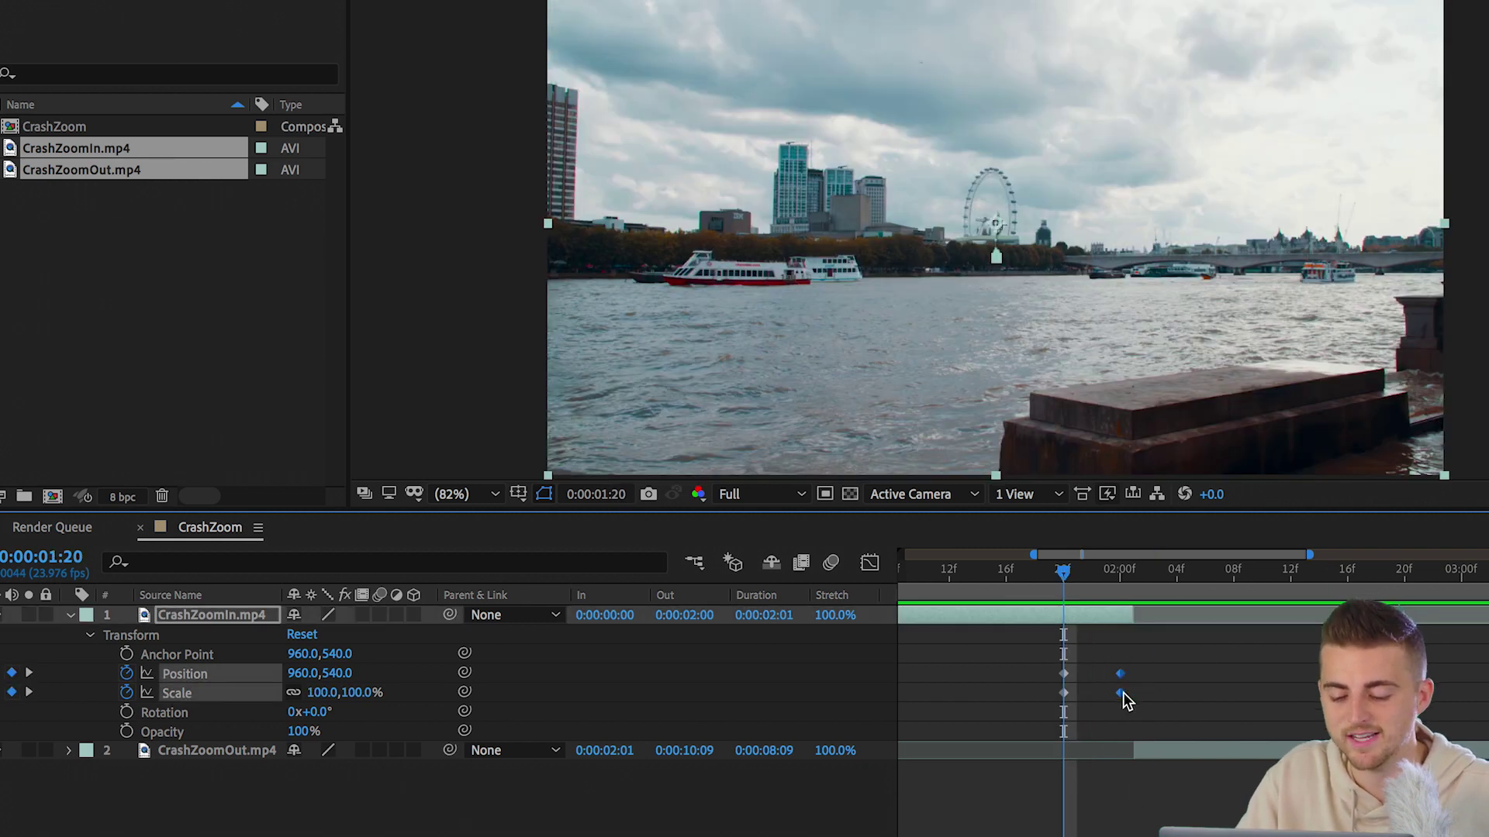
{"action": "mouse_move", "coordinate": [1120, 703]}
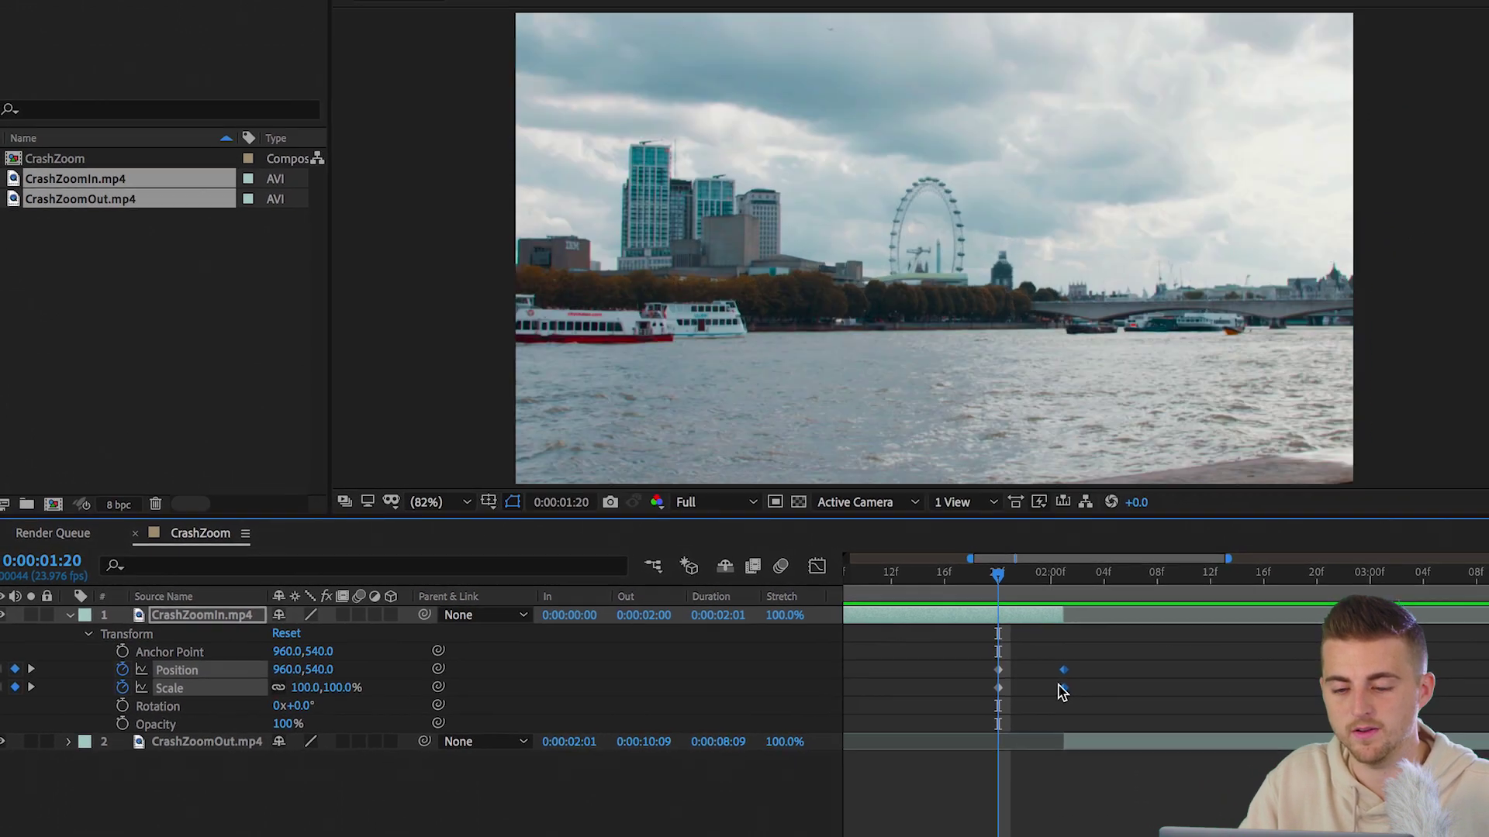
{"action": "key", "text": "space"}
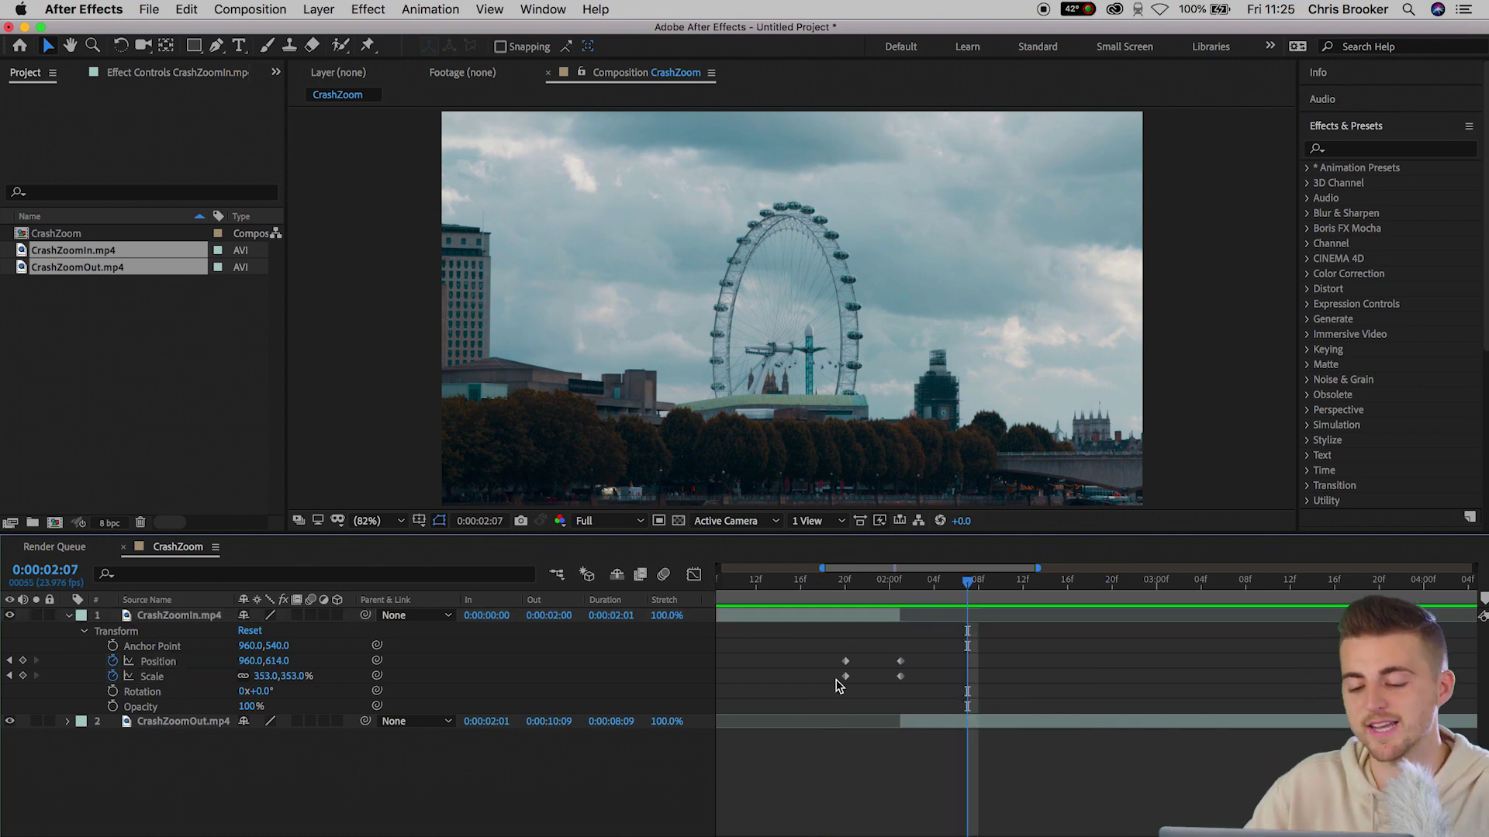
{"action": "left_click_drag", "start_coordinate": [804, 640], "coordinate": [921, 684]}
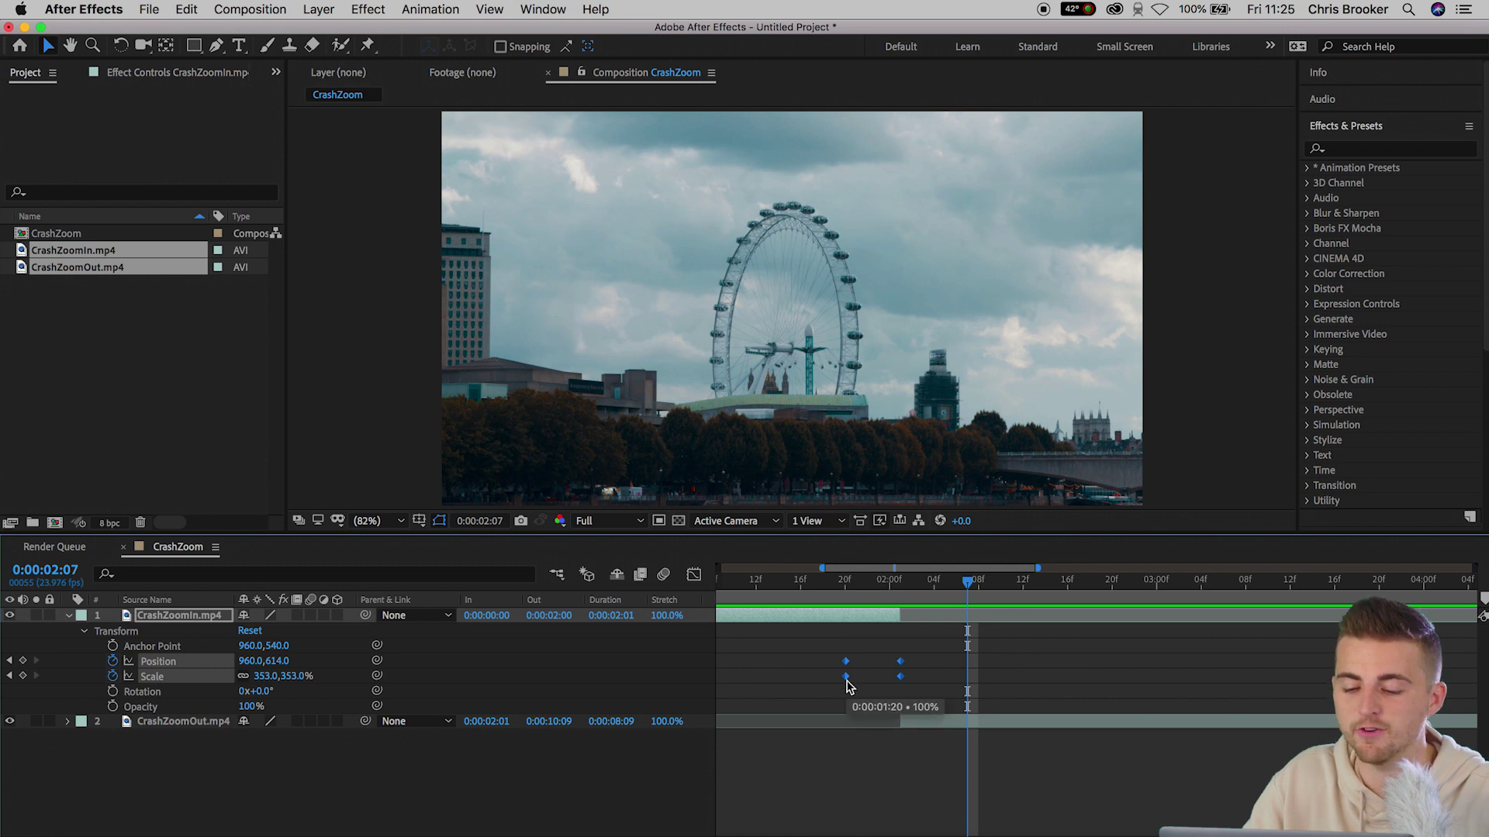
- Apply Easy Ease to CrashZoomIn's Position and Scale keyframes and preview the smoothed zoom
{"action": "right_click", "coordinate": [847, 684]}
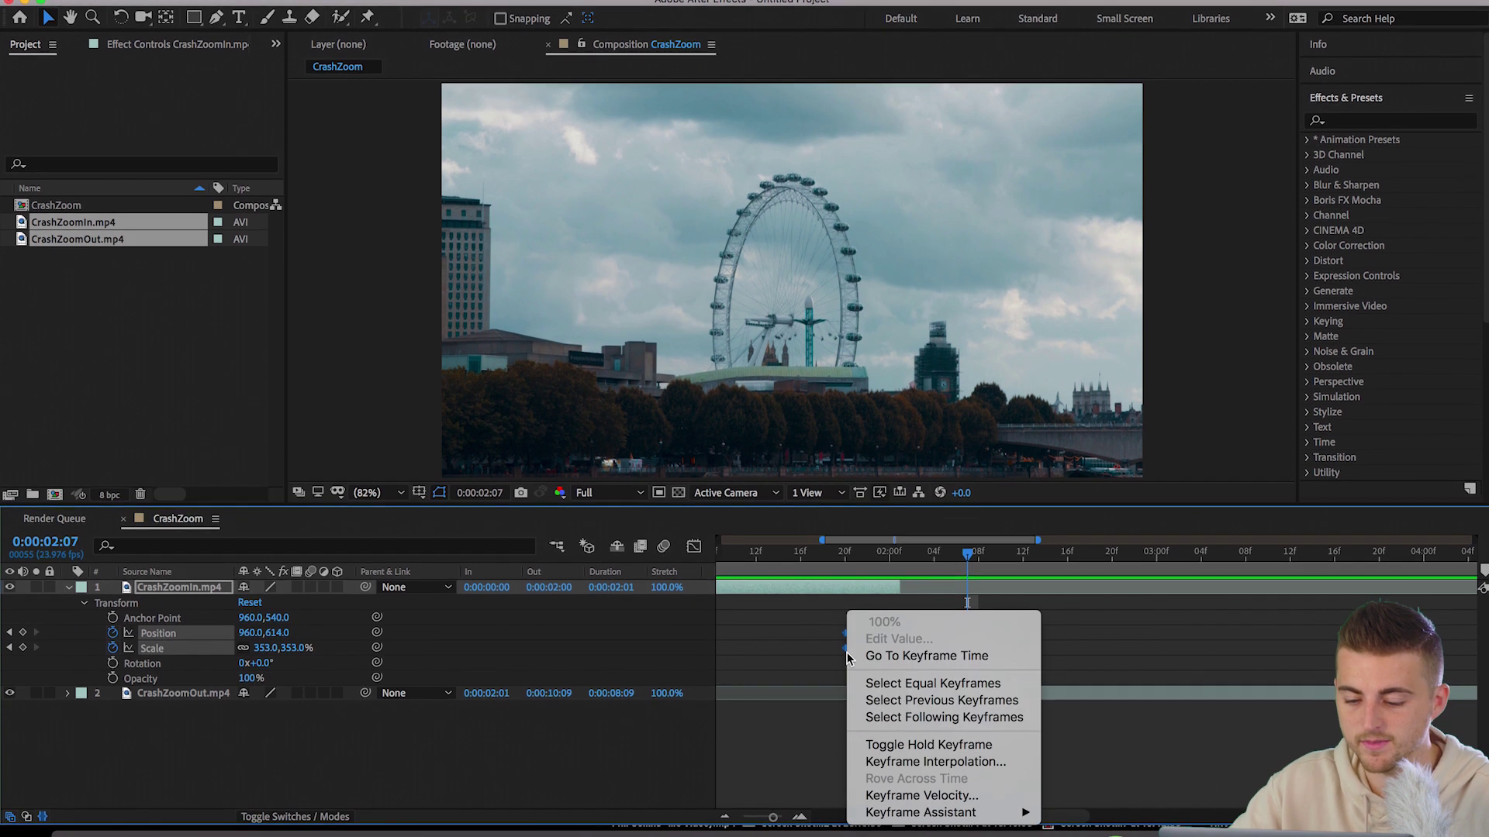
{"action": "mouse_move", "coordinate": [1006, 817]}
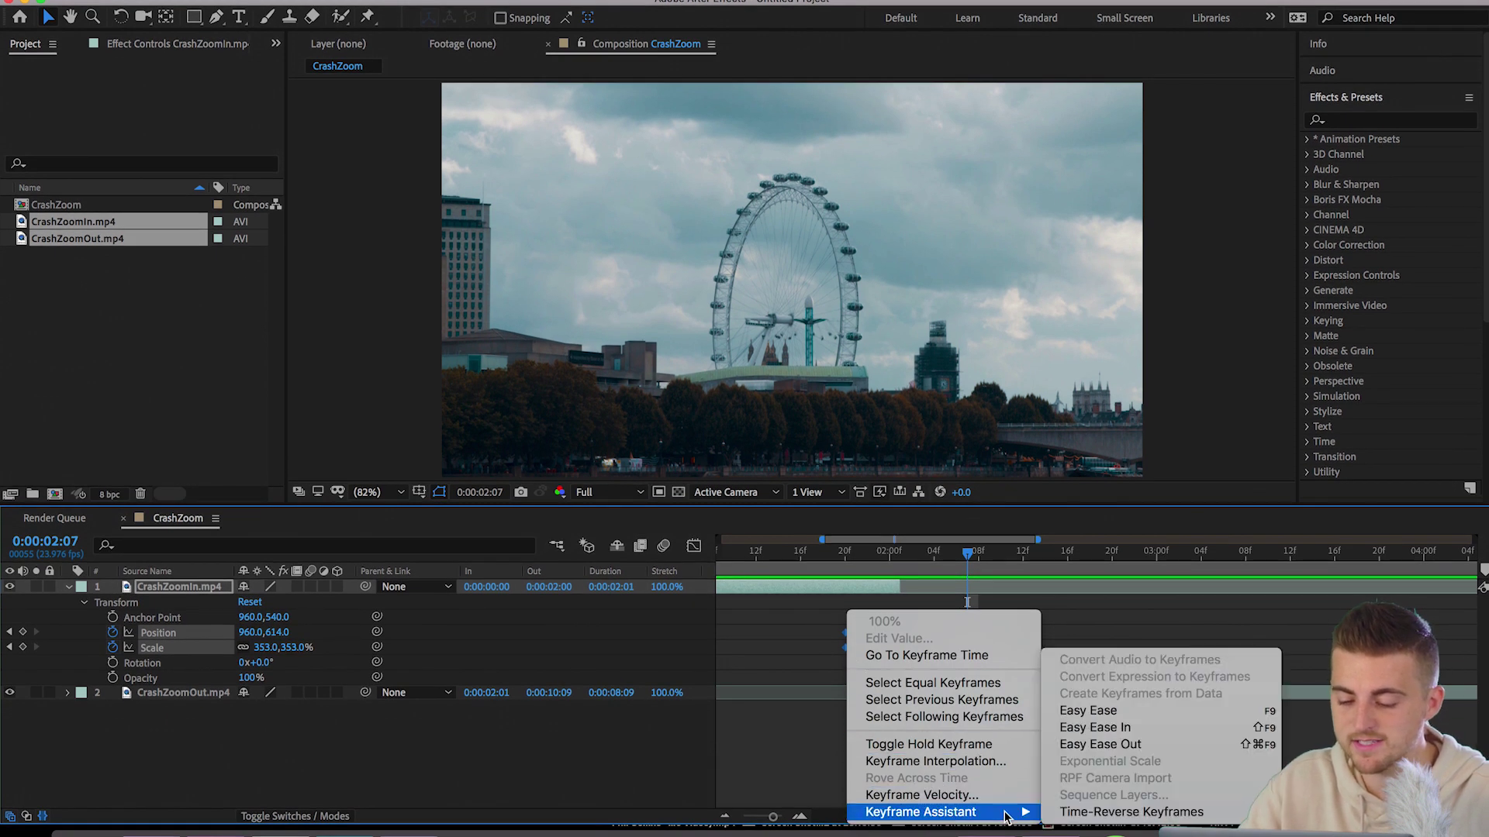
{"action": "left_click", "coordinate": [1093, 712]}
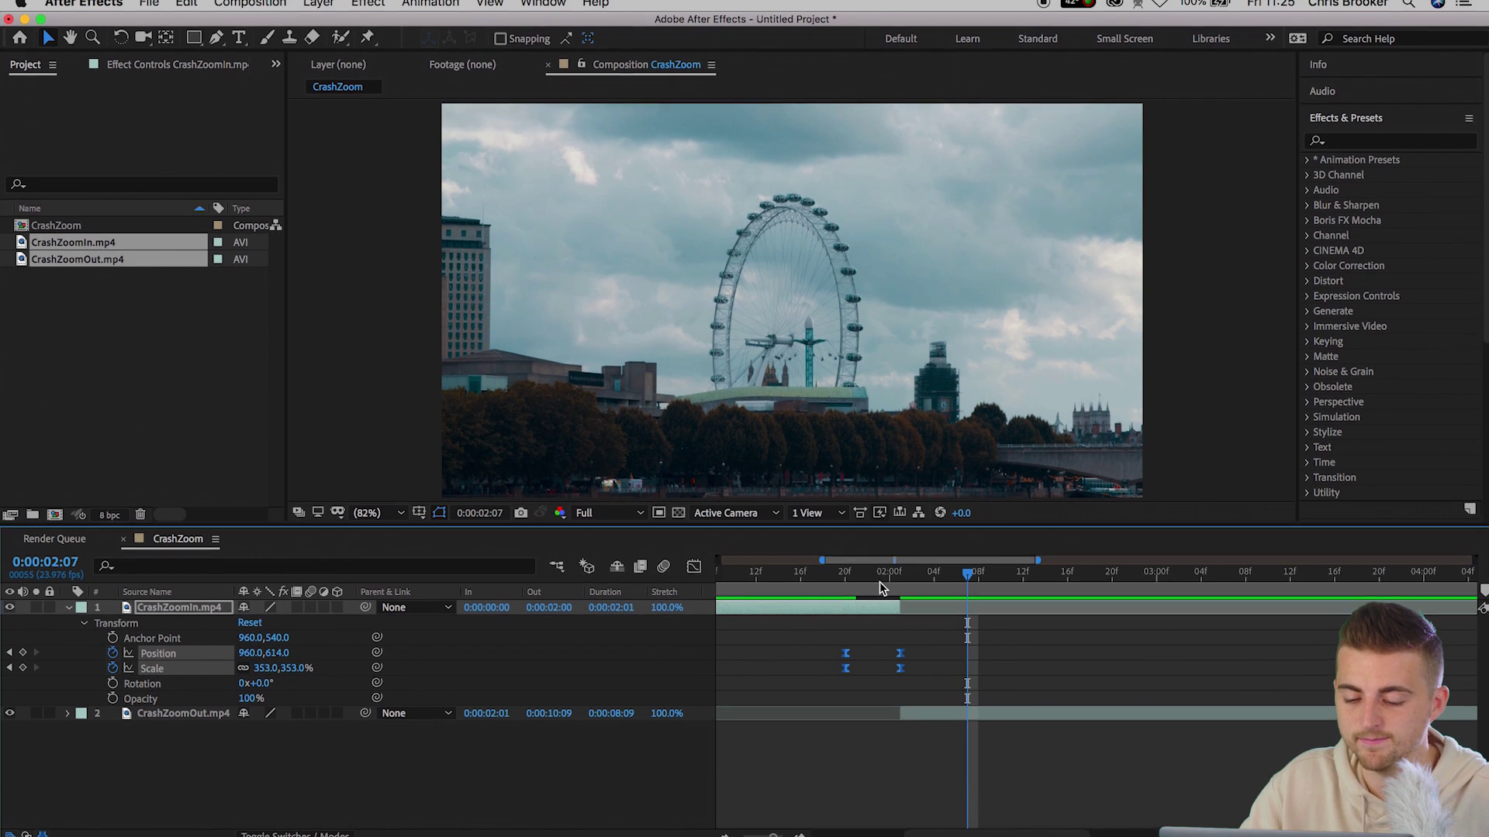
{"action": "left_click_drag", "start_coordinate": [880, 583], "coordinate": [909, 607]}
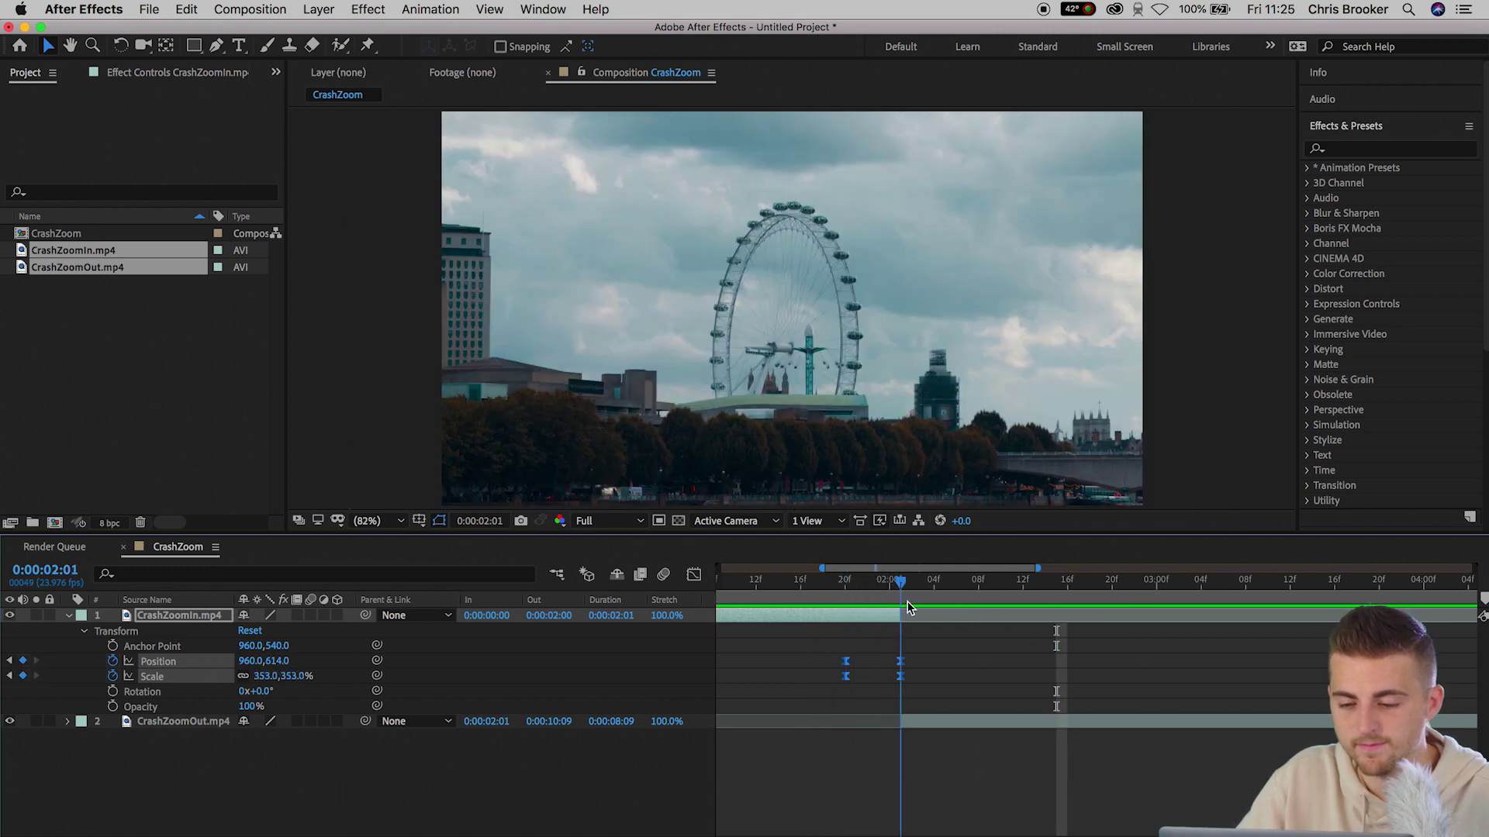
{"action": "key", "text": "space"}
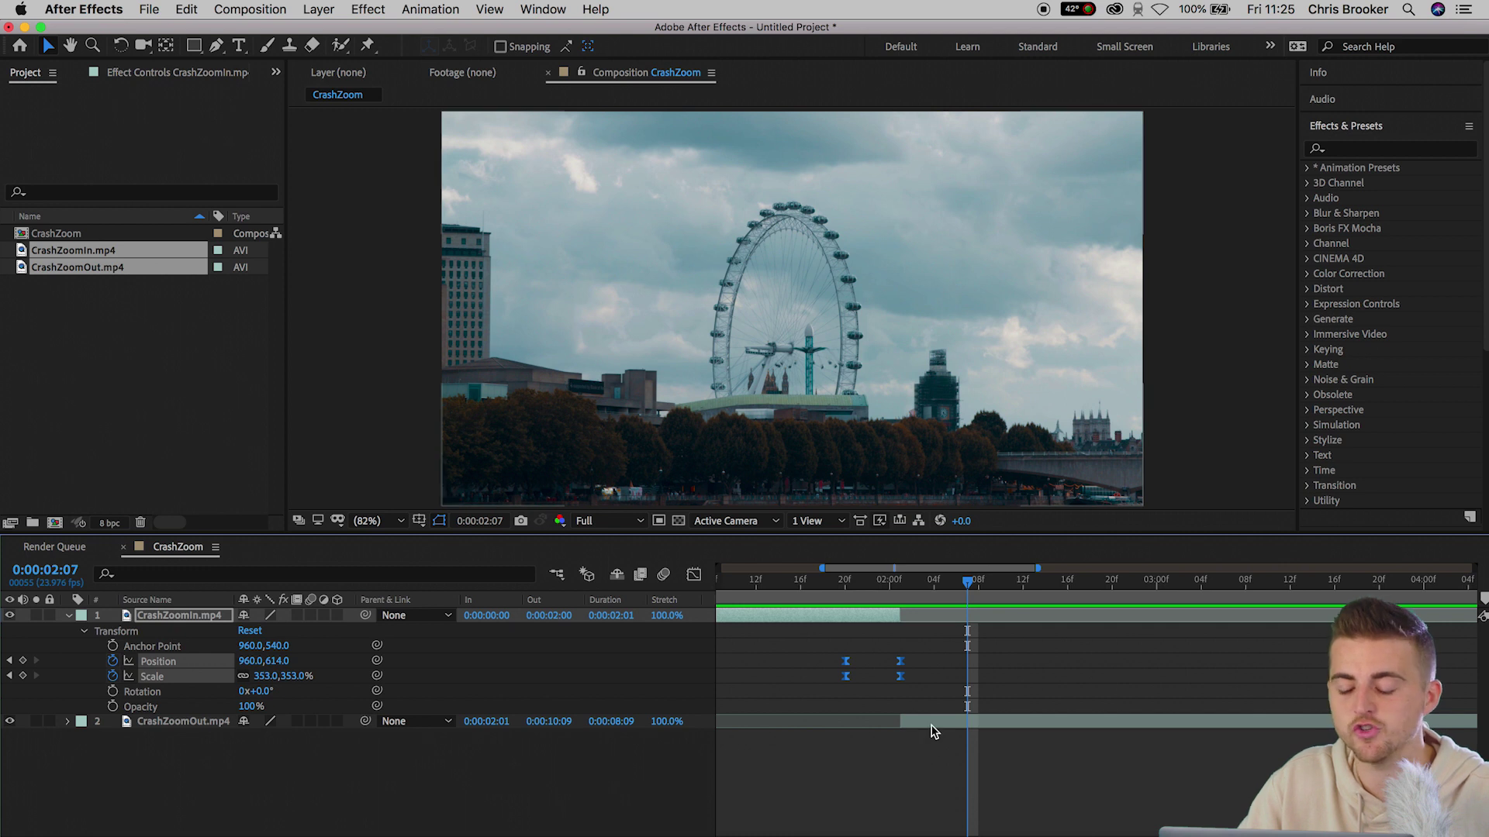
- Move CrashZoomOut's in-point to 1:20 and add its Position and Scale keyframes at 2:01
{"action": "left_click", "coordinate": [932, 726]}
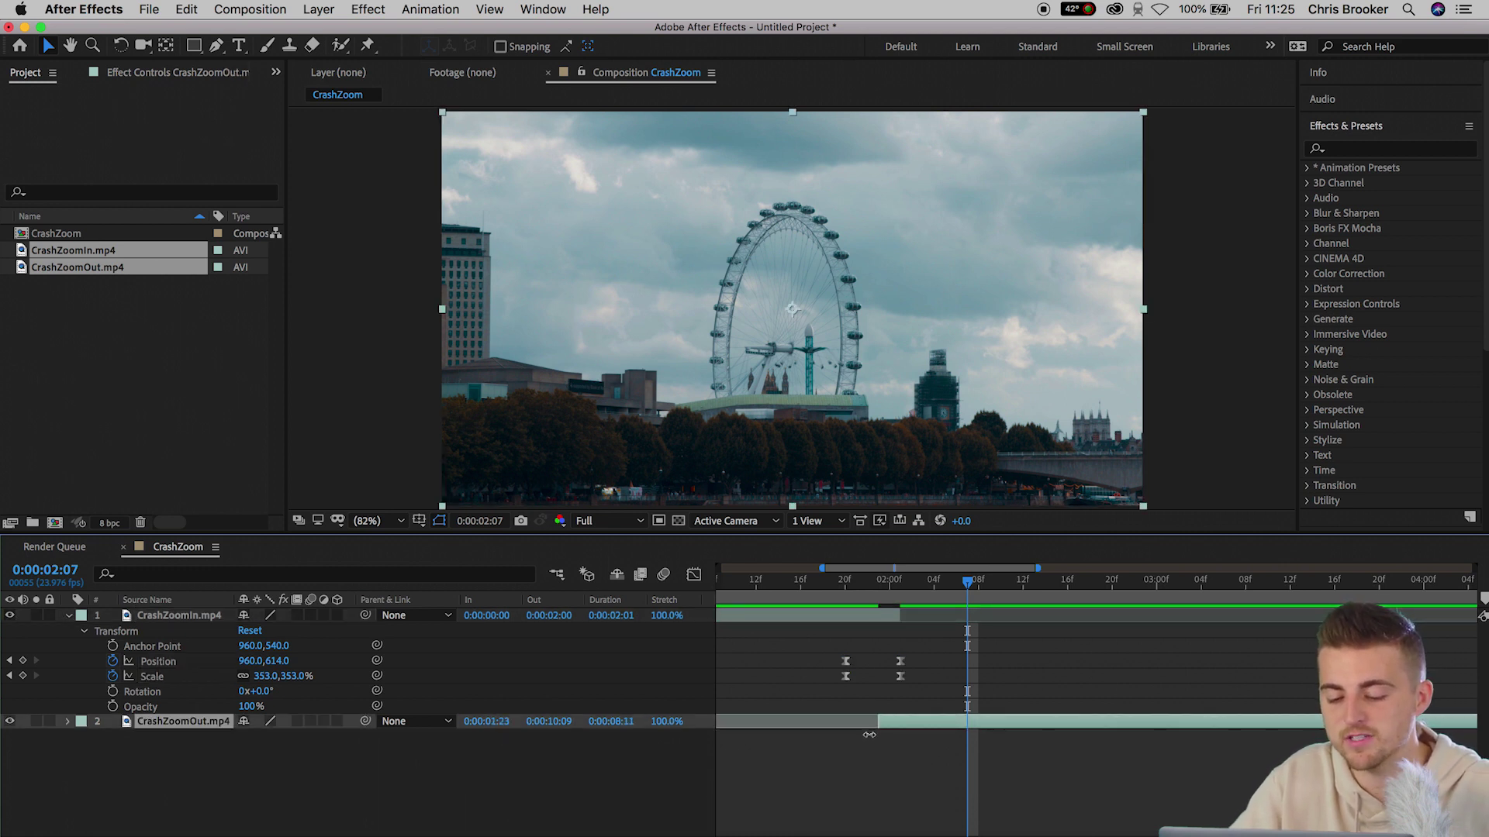
{"action": "left_click_drag", "start_coordinate": [869, 734], "coordinate": [843, 739]}
{"action": "left_click_drag", "start_coordinate": [932, 602], "coordinate": [898, 602]}
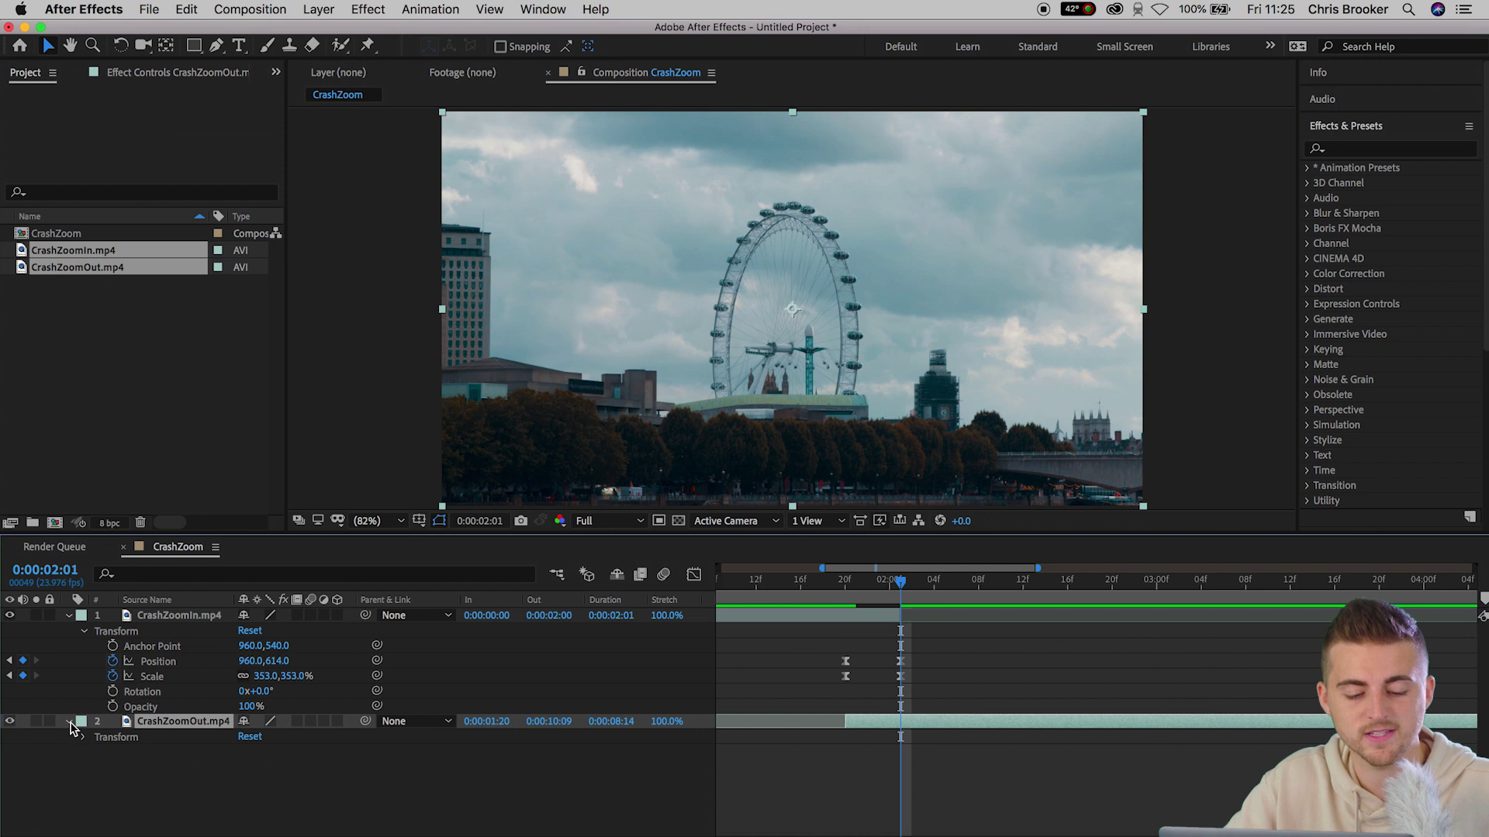
{"action": "left_click", "coordinate": [84, 738]}
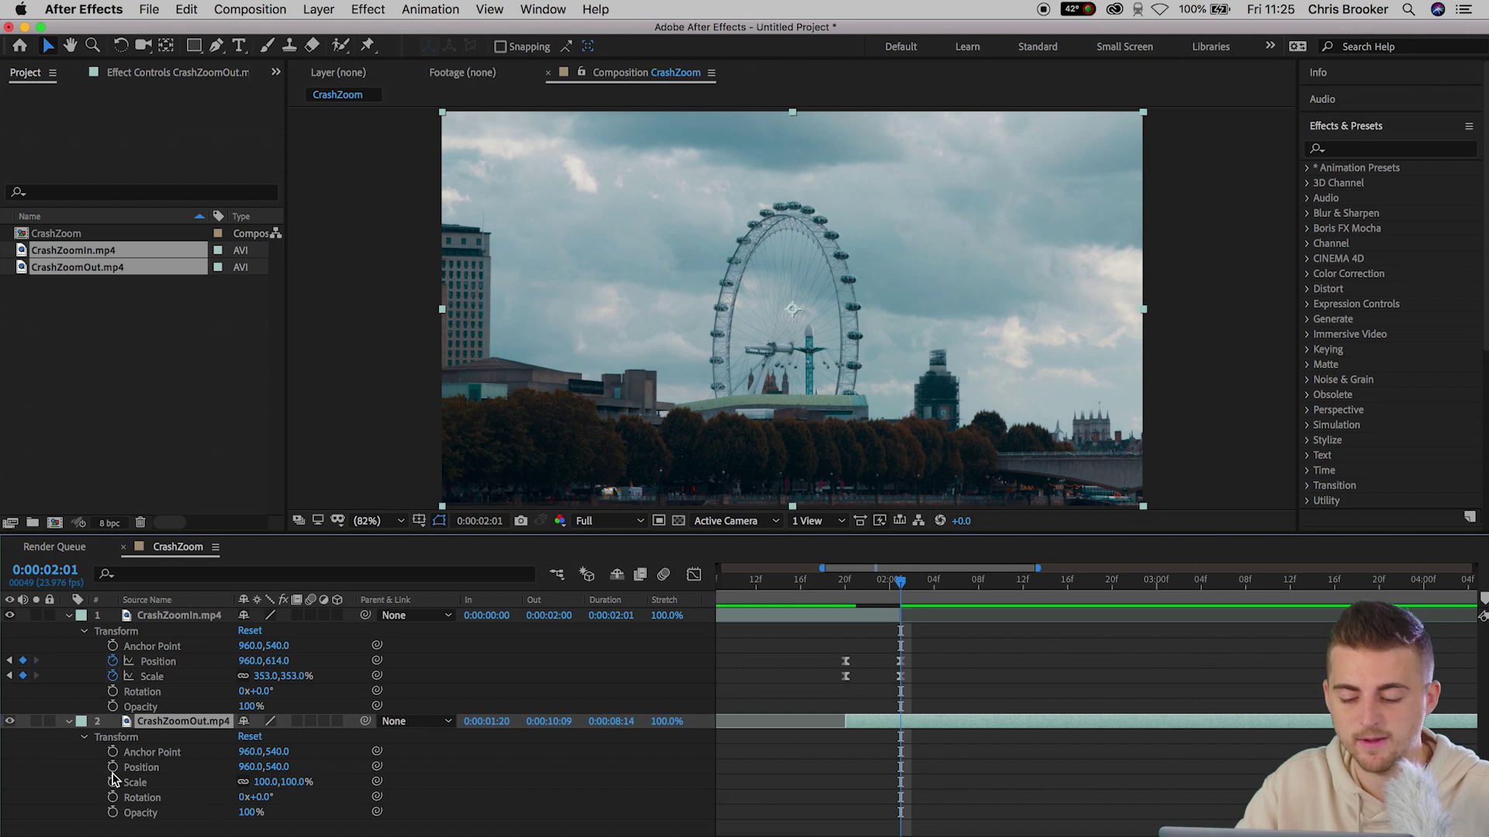
{"action": "left_click", "coordinate": [112, 767]}
{"action": "left_click", "coordinate": [113, 782]}
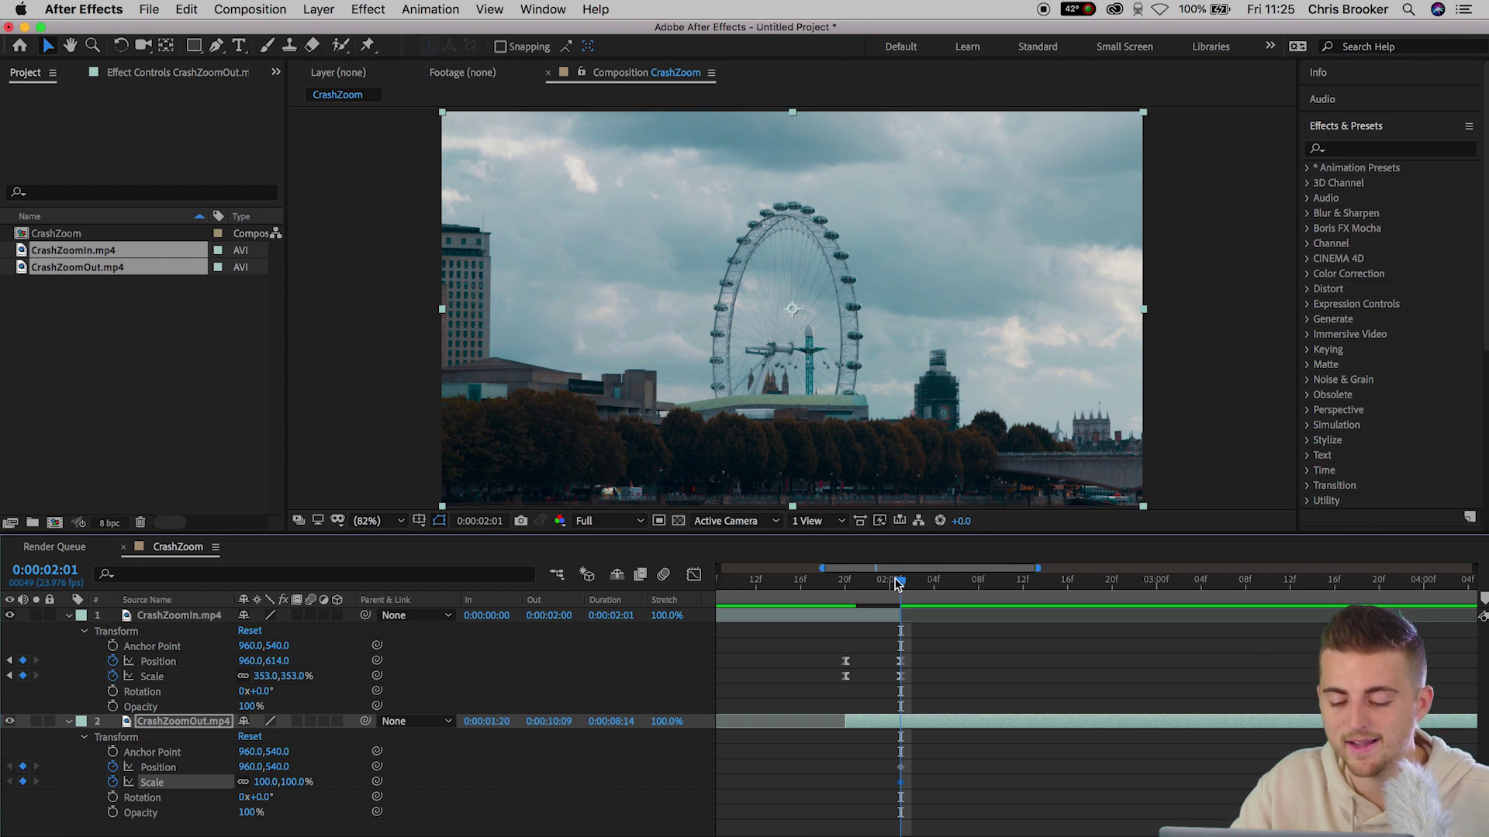
{"action": "left_click_drag", "start_coordinate": [897, 584], "coordinate": [857, 589]}
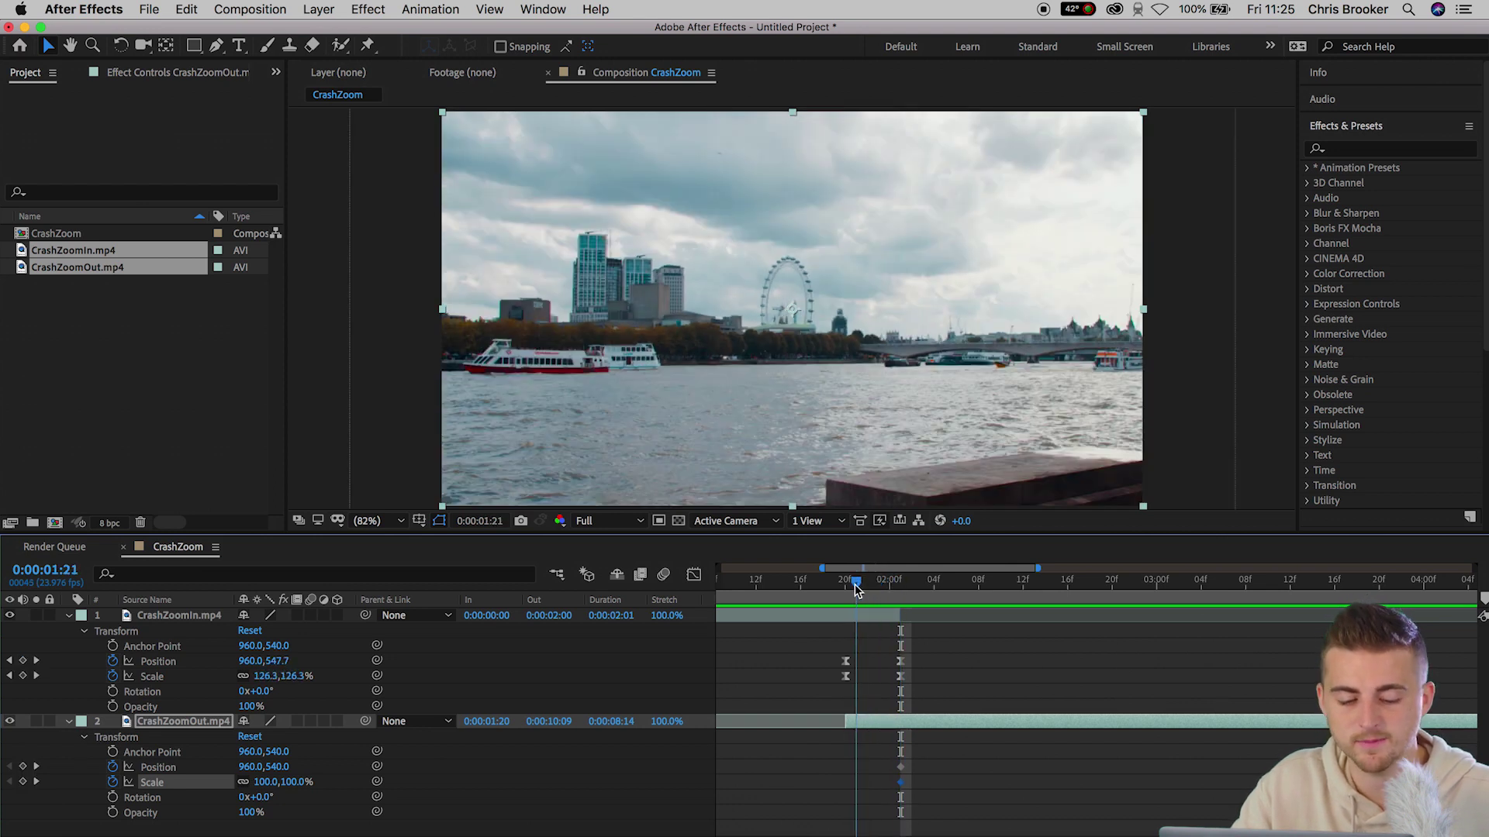
- Hide CrashZoomIn, shrink CrashZoomOut to about 64%, and apply Motion Tile to it
{"action": "left_click", "coordinate": [9, 617]}
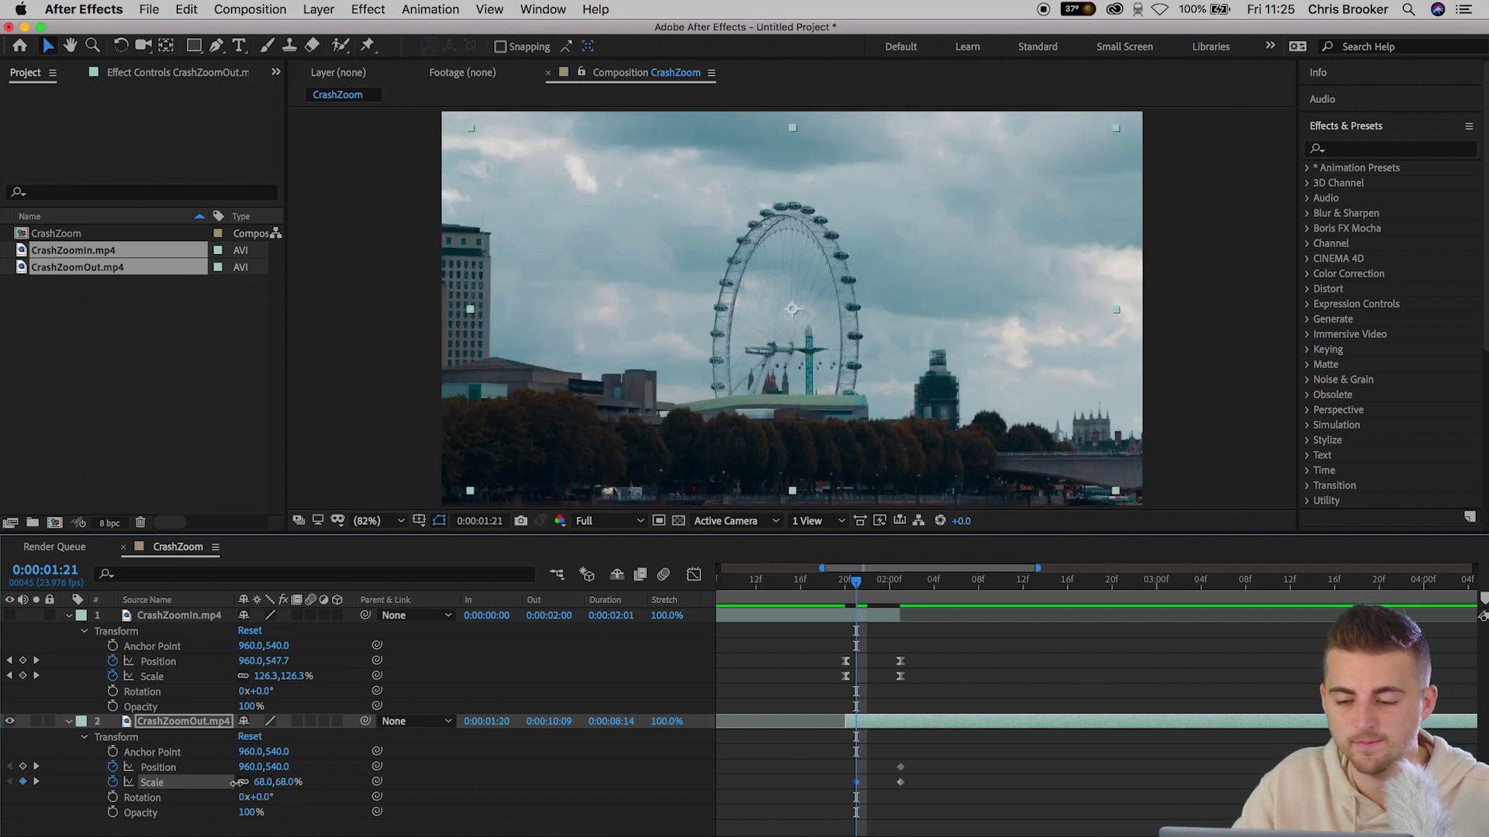
{"action": "left_click_drag", "start_coordinate": [232, 783], "coordinate": [231, 785]}
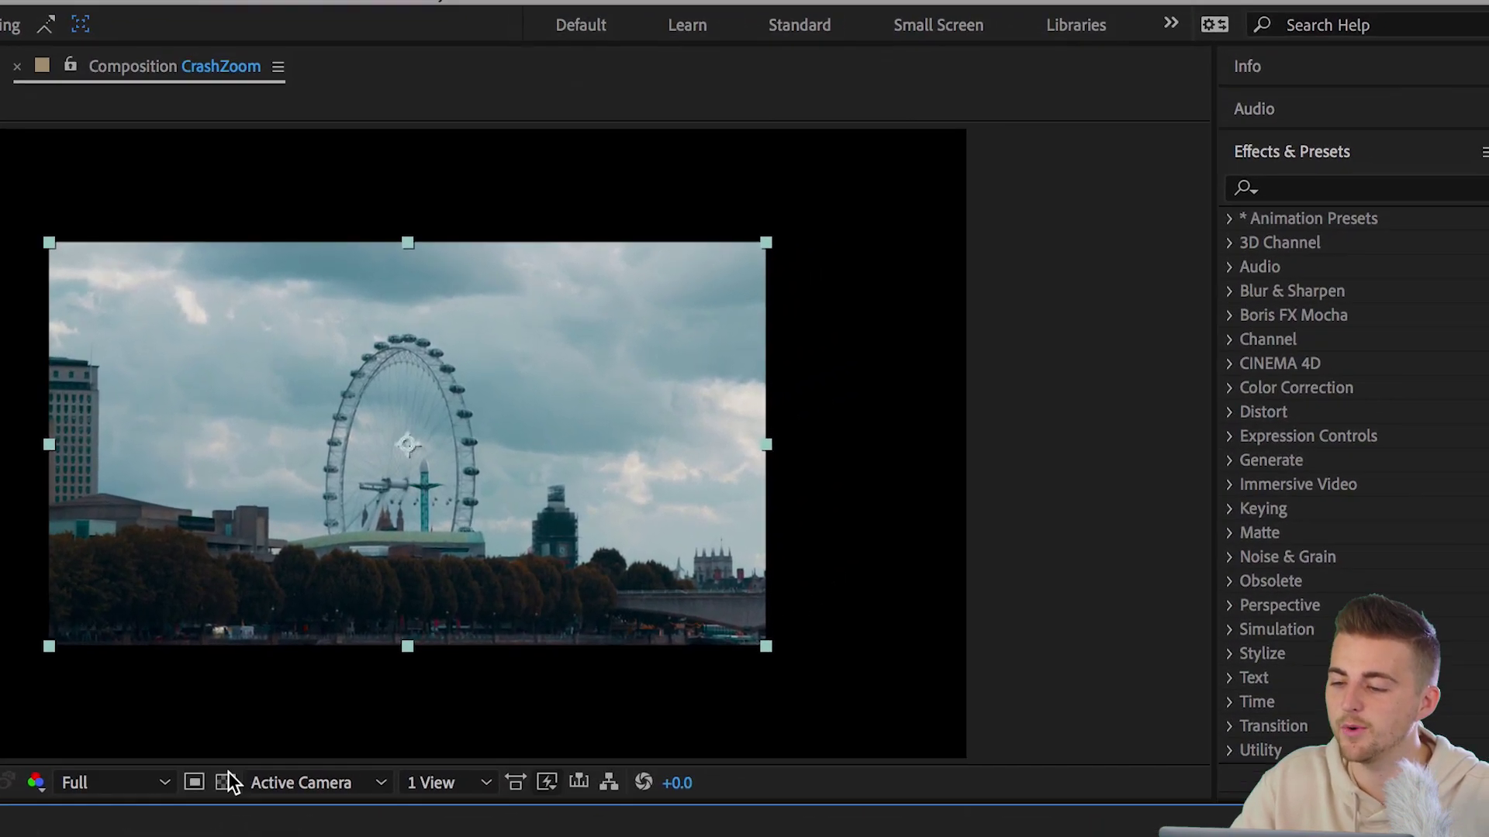
{"action": "left_click", "coordinate": [1378, 187]}
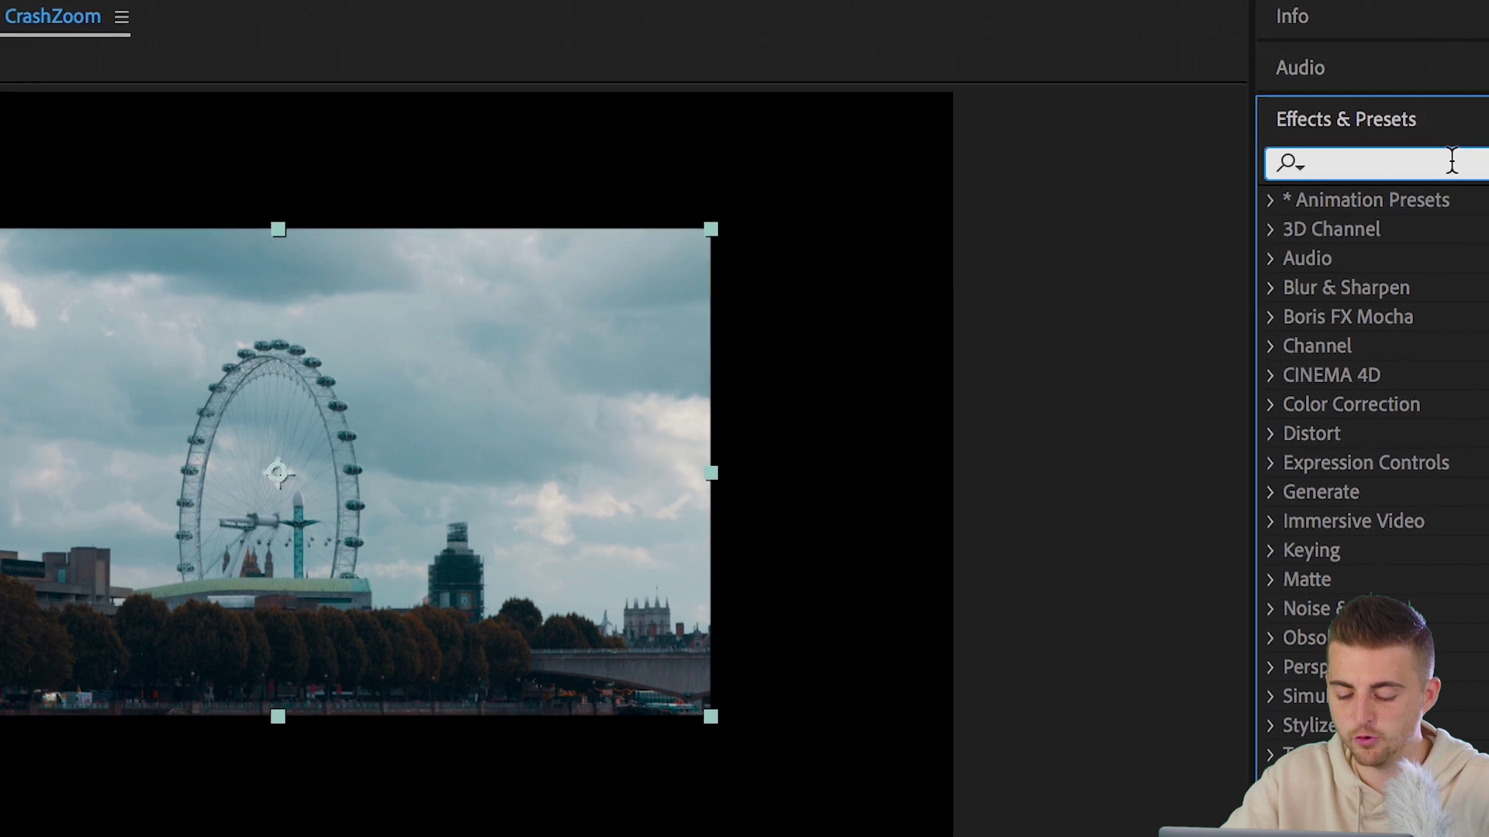
{"action": "type", "text": "motion"}
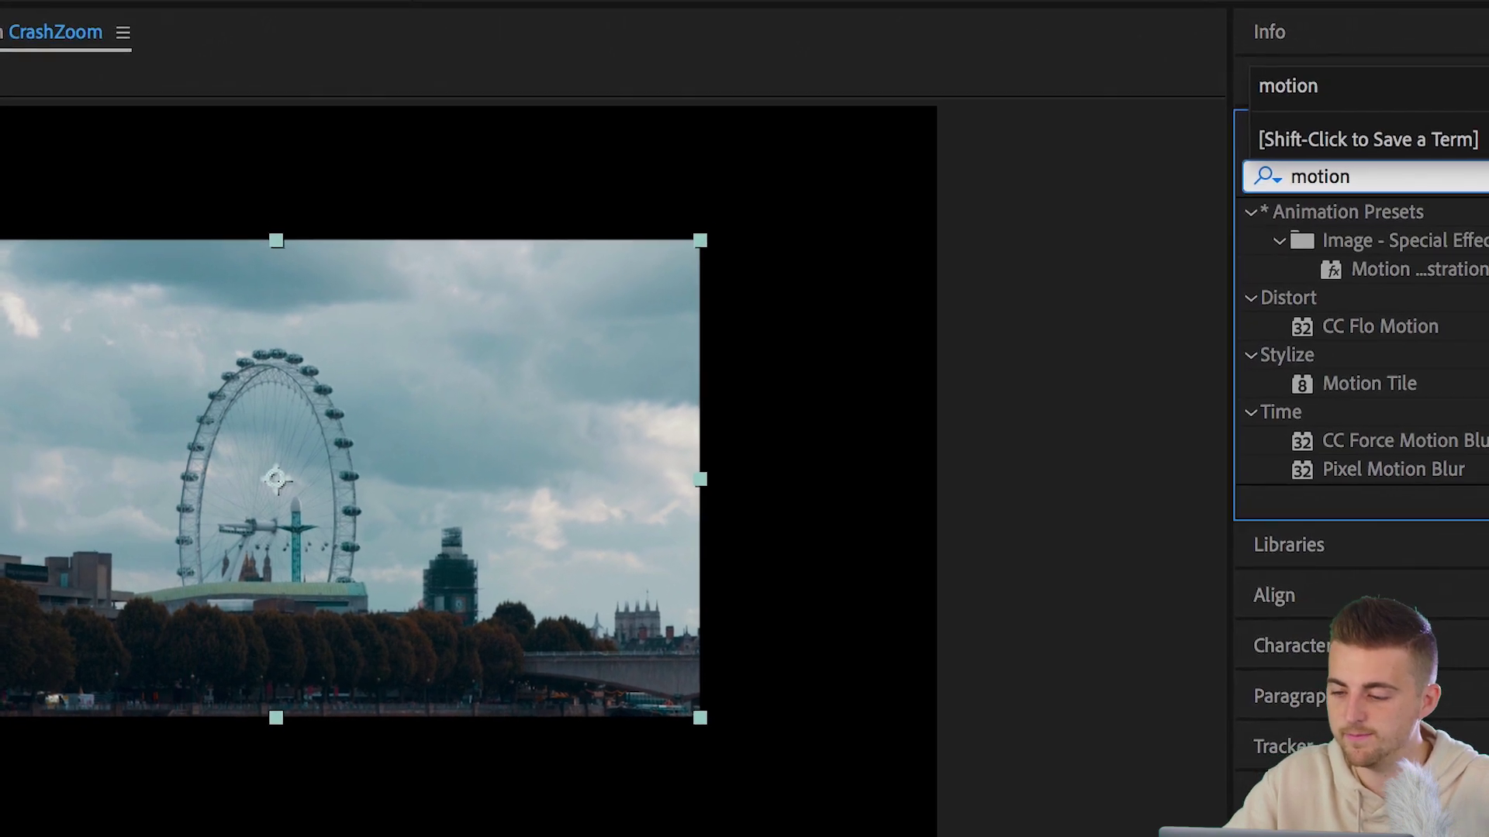
{"action": "left_click", "coordinate": [1369, 384]}
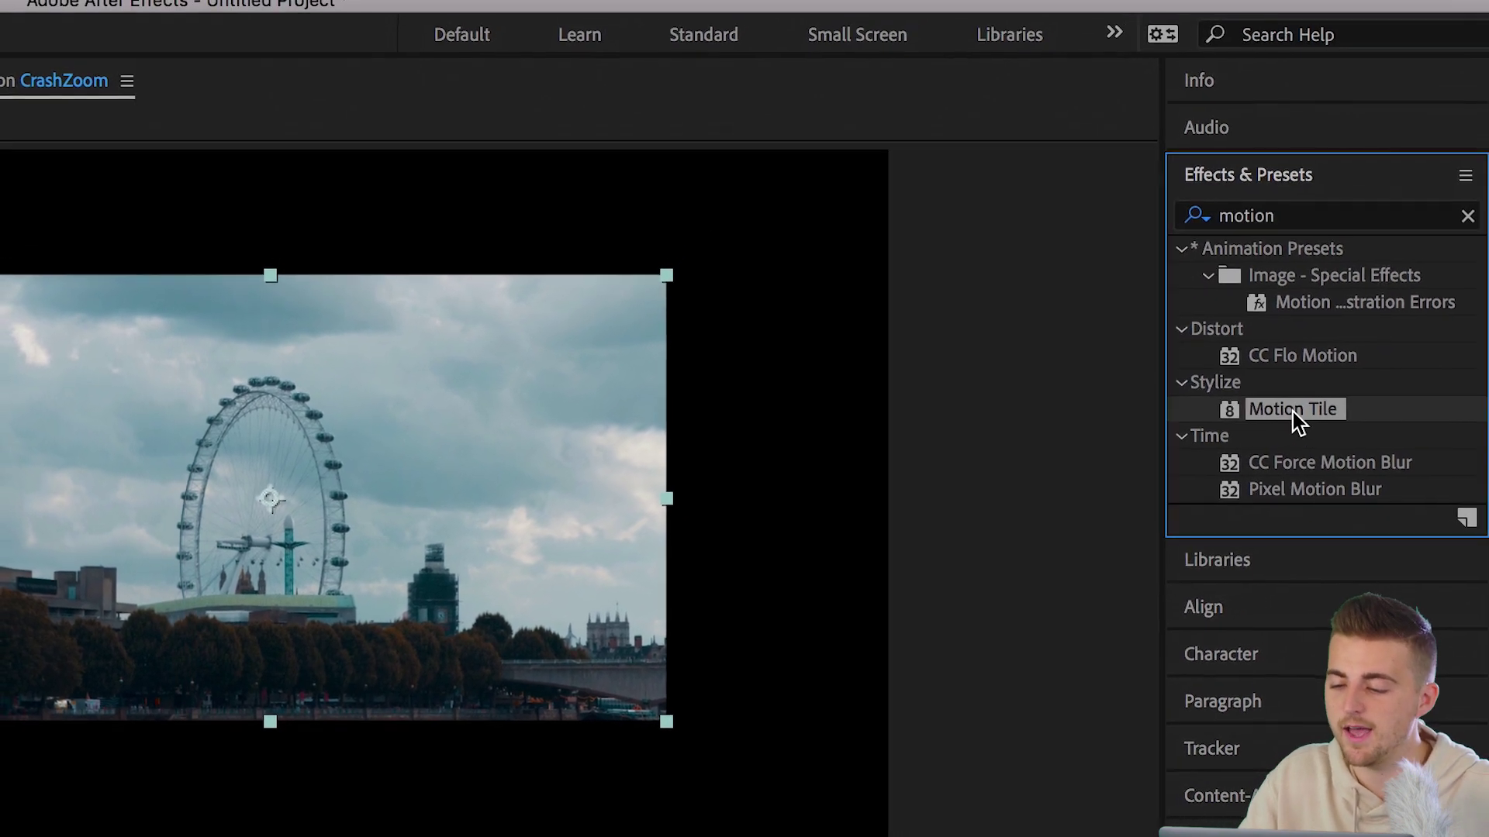
{"action": "left_click_drag", "start_coordinate": [1287, 408], "coordinate": [399, 836]}
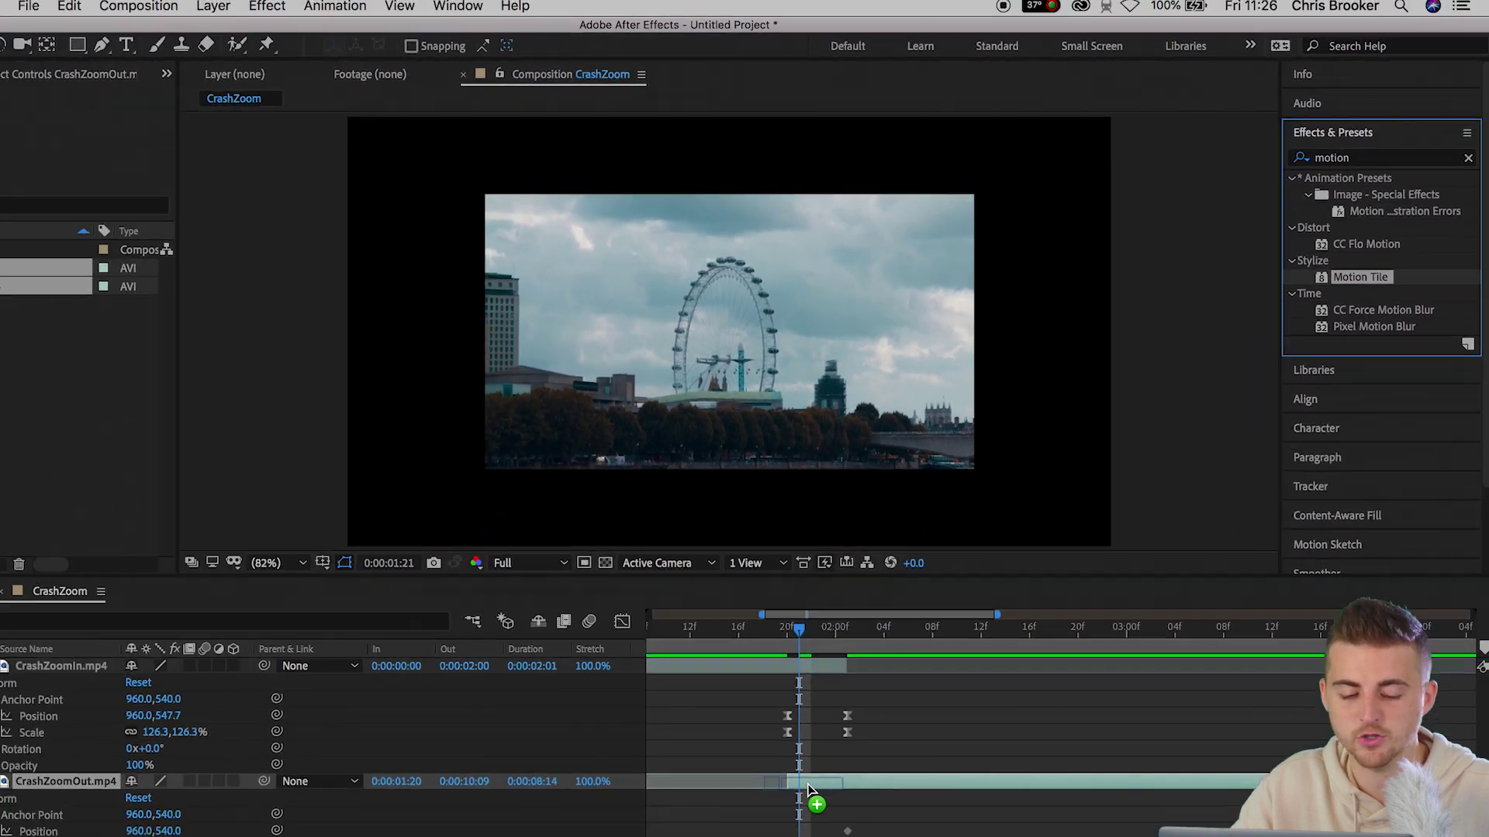
{"action": "left_click_drag", "start_coordinate": [808, 790], "coordinate": [810, 790]}
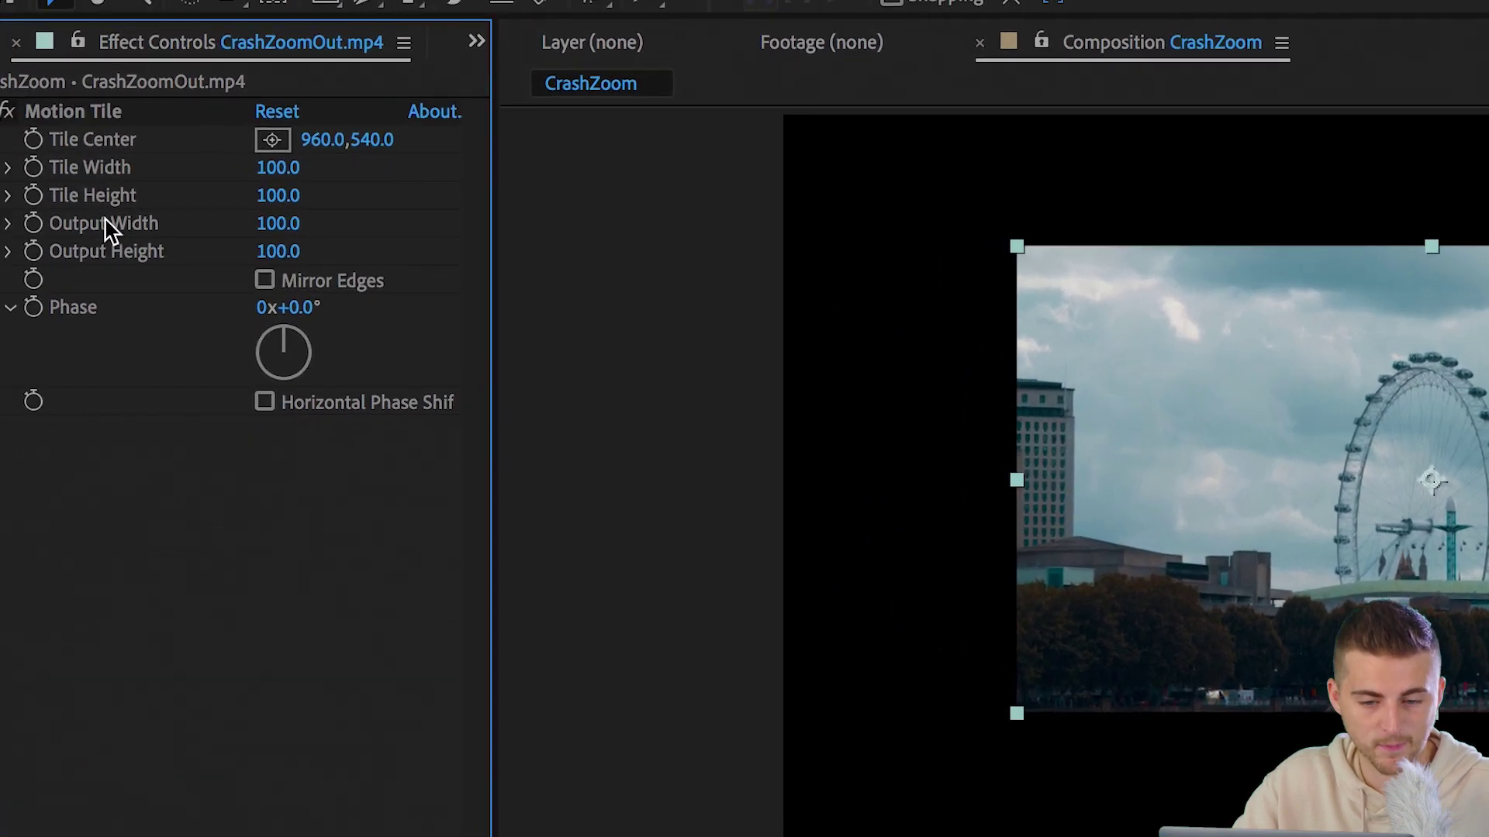
- Set Motion Tile Output Width and Height to 300 and turn on Mirror Edges
{"action": "left_click", "coordinate": [278, 224]}
{"action": "type", "text": "300"}
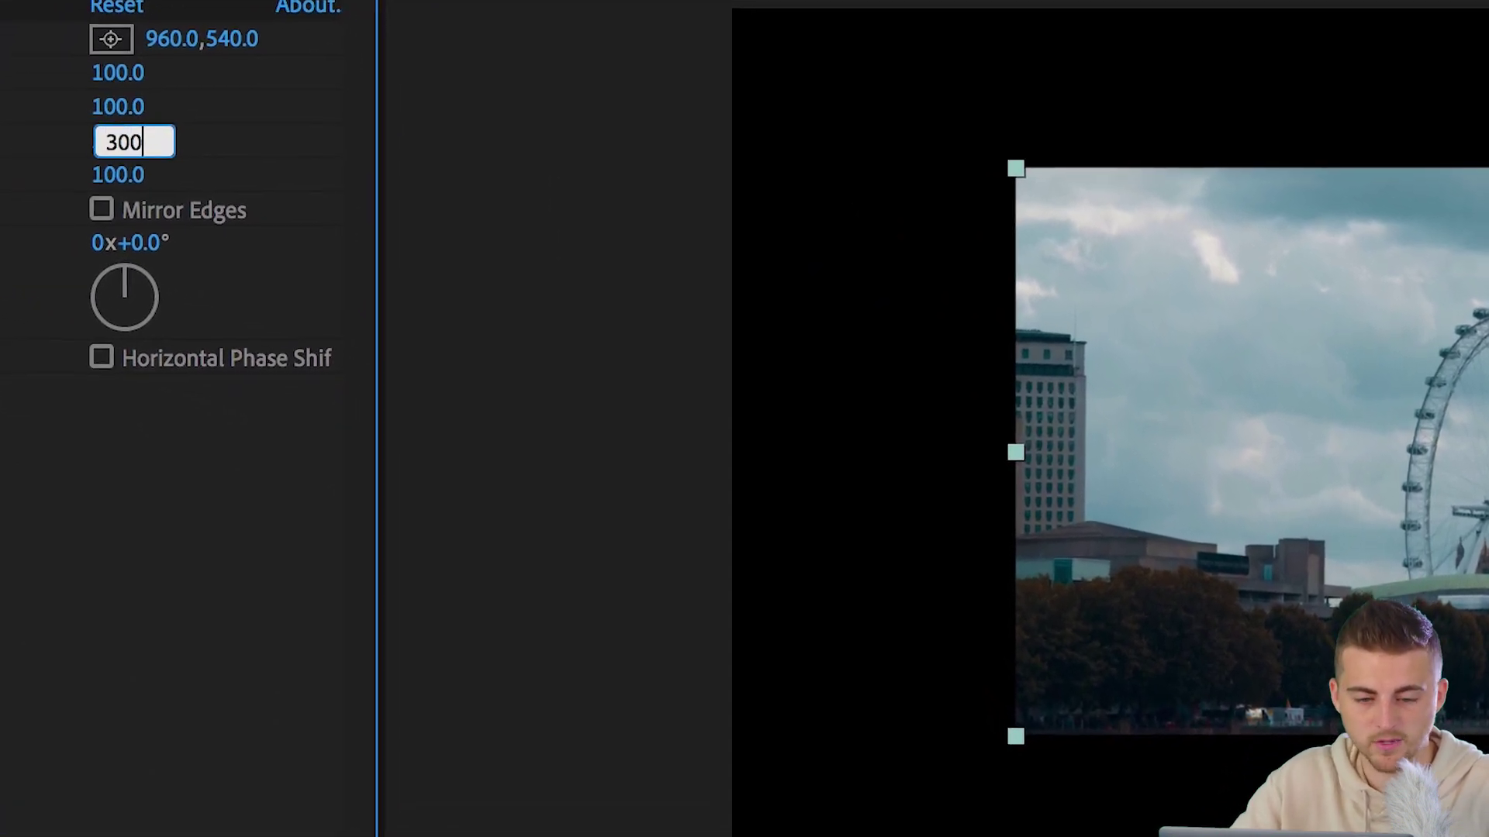
{"action": "left_click", "coordinate": [118, 179]}
{"action": "type", "text": "300"}
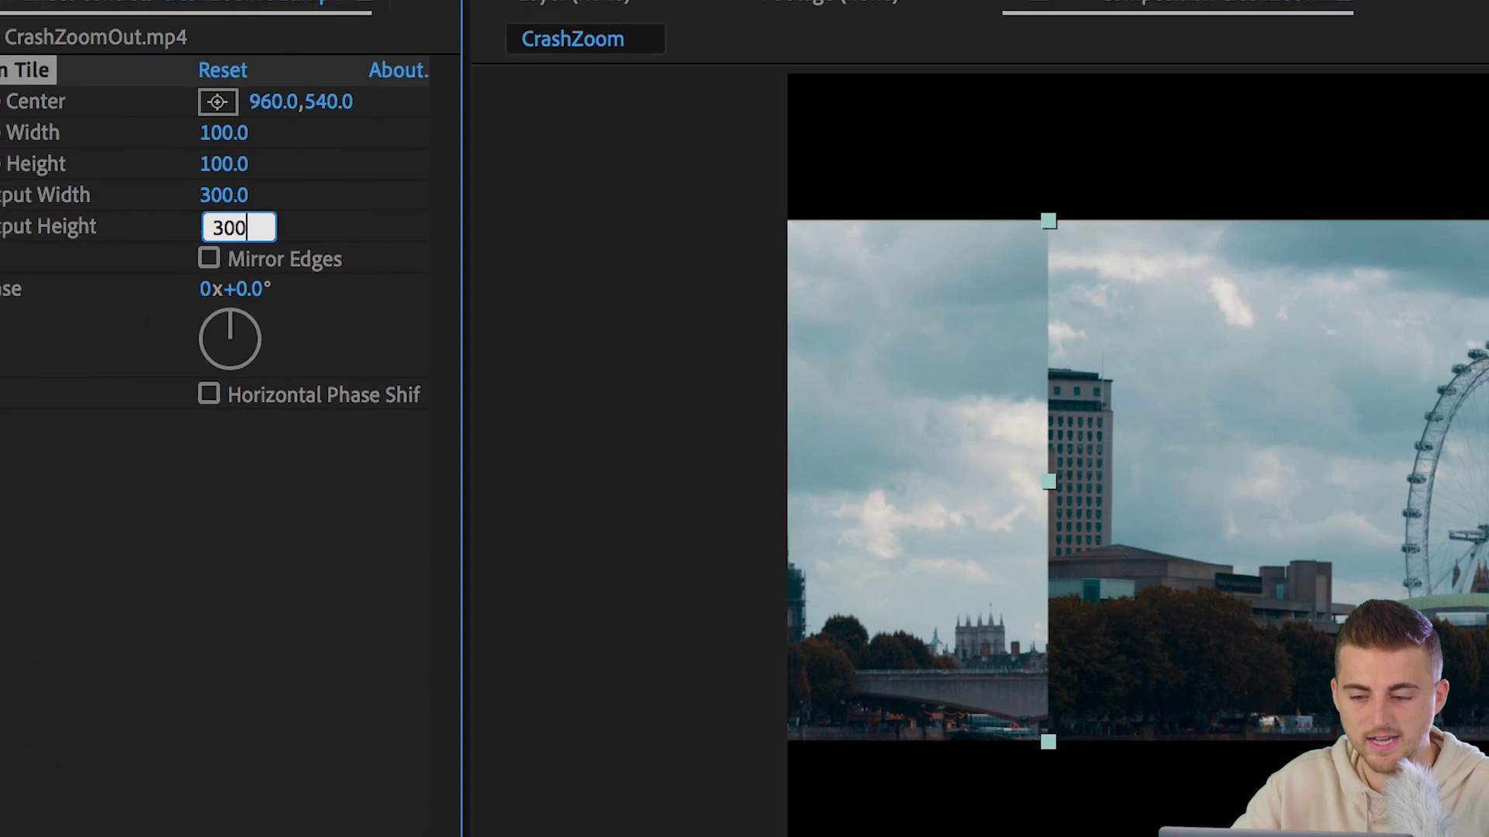
{"action": "key", "text": "Return"}
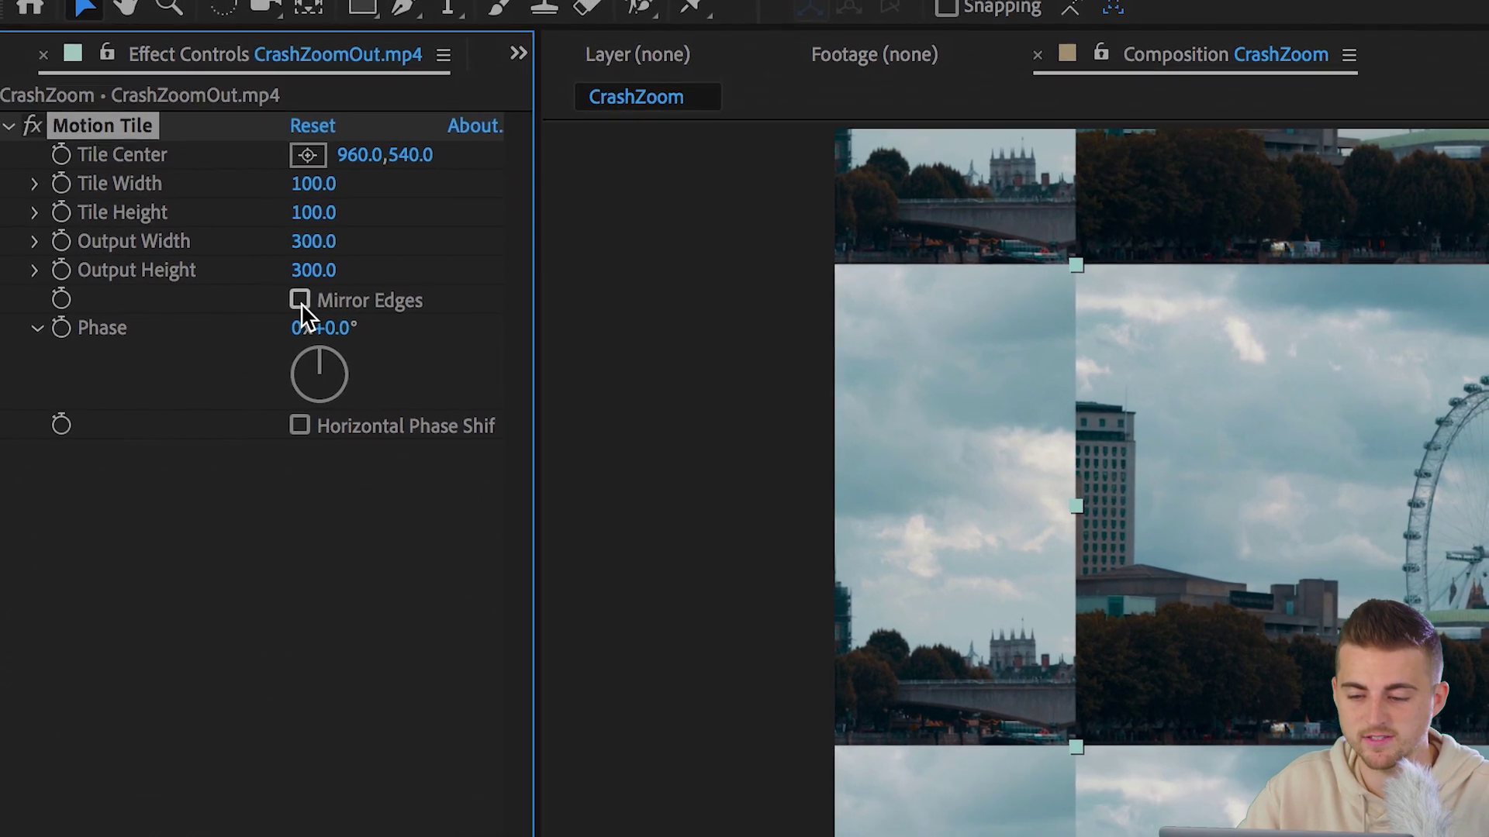
{"action": "left_click", "coordinate": [268, 285]}
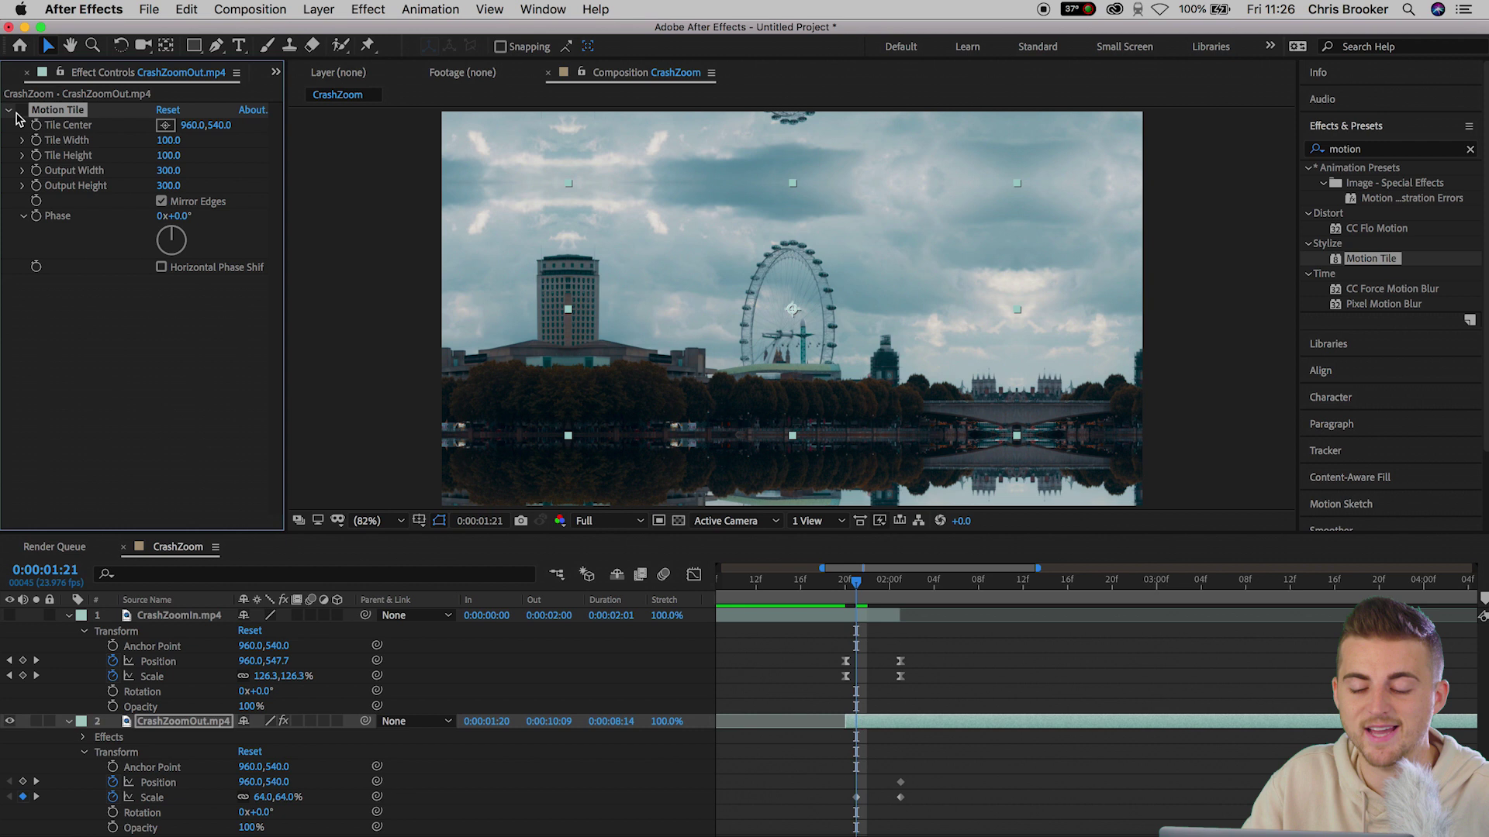
- Toggle Motion Tile off and on, then play the transition from 1:17
{"action": "left_click", "coordinate": [19, 110]}
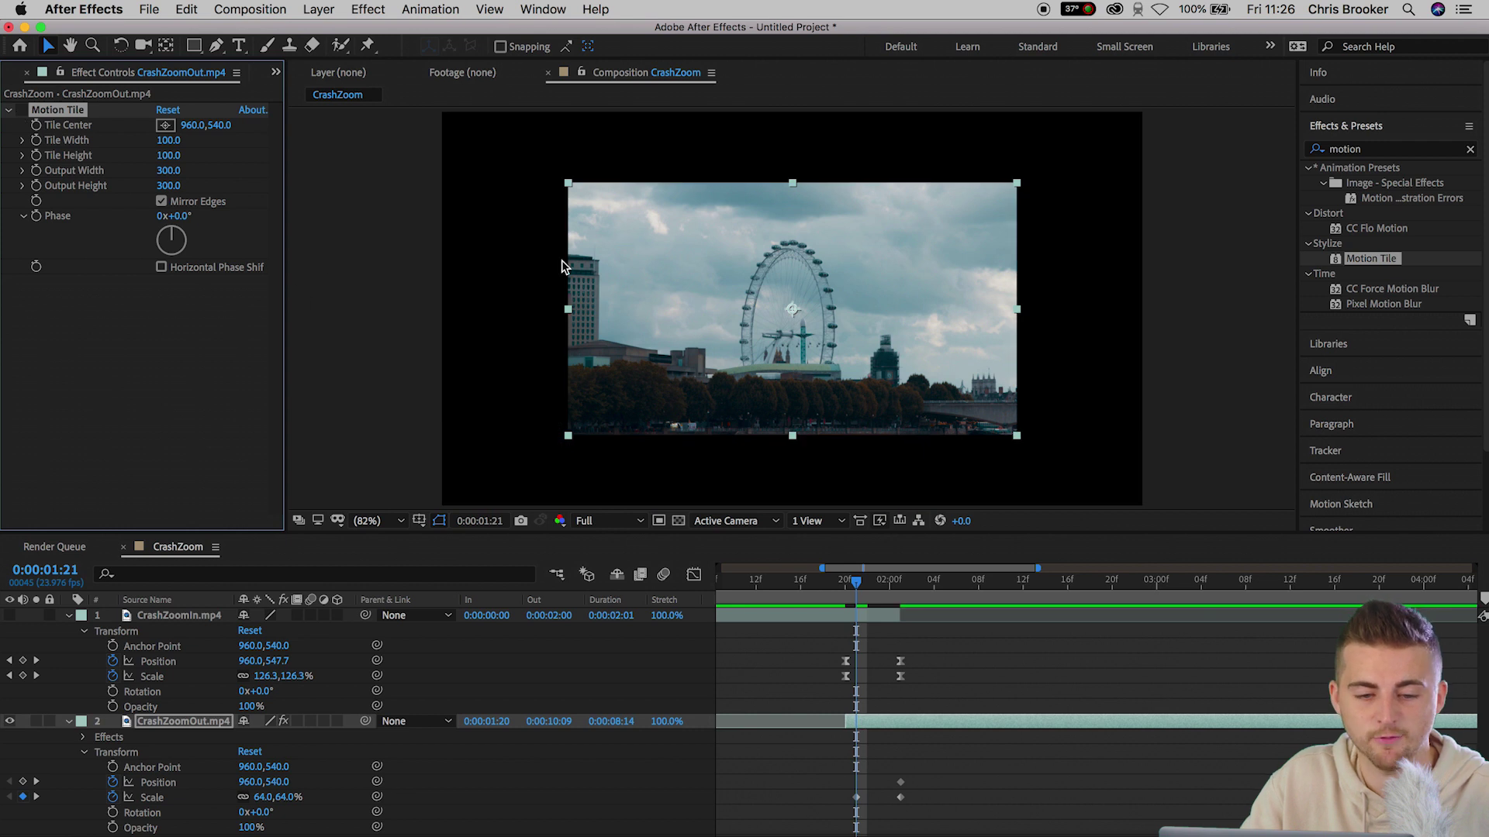
{"action": "left_click", "coordinate": [19, 110]}
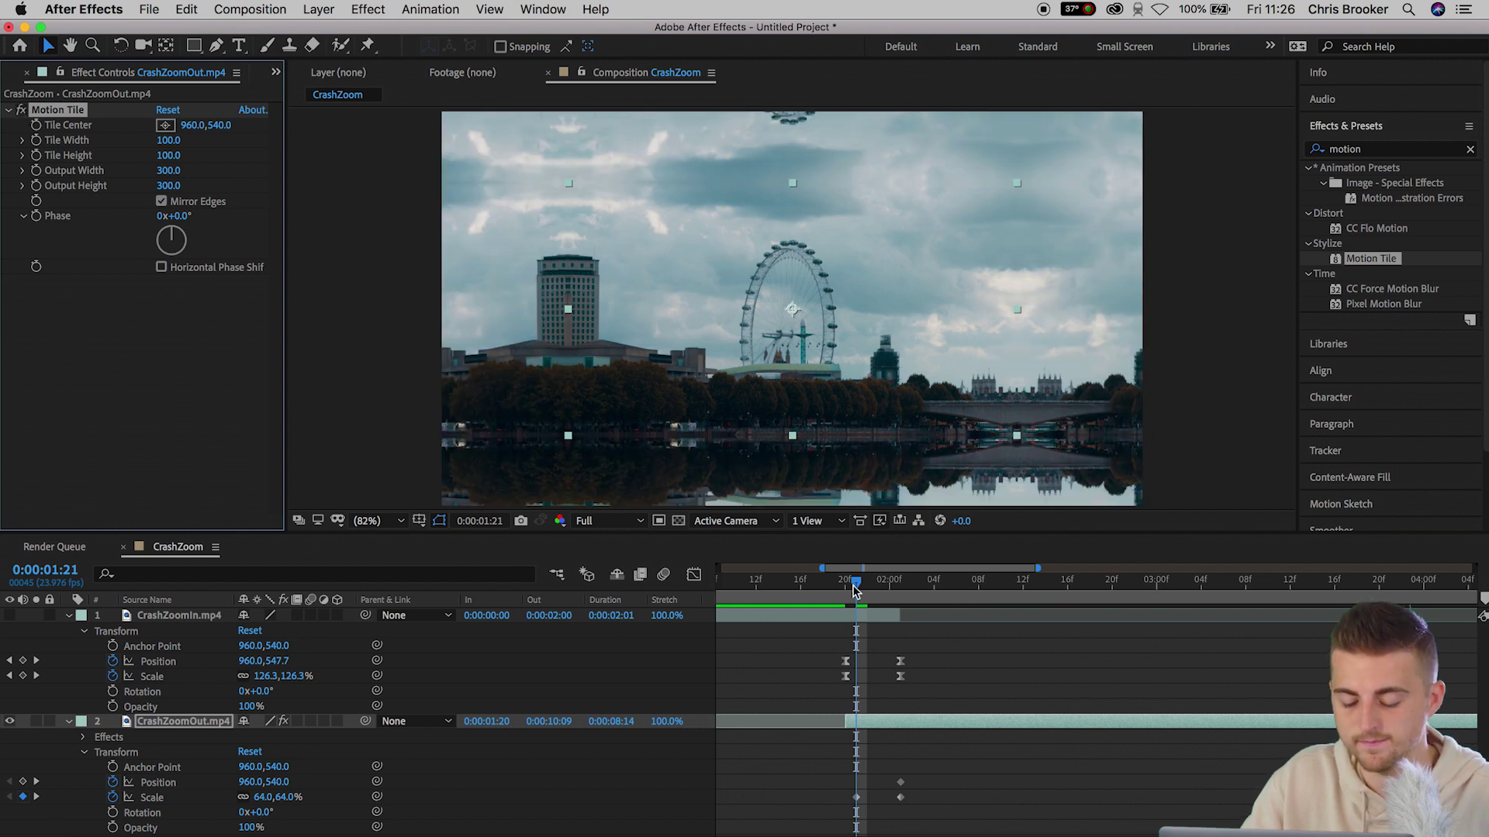
{"action": "left_click", "coordinate": [812, 597]}
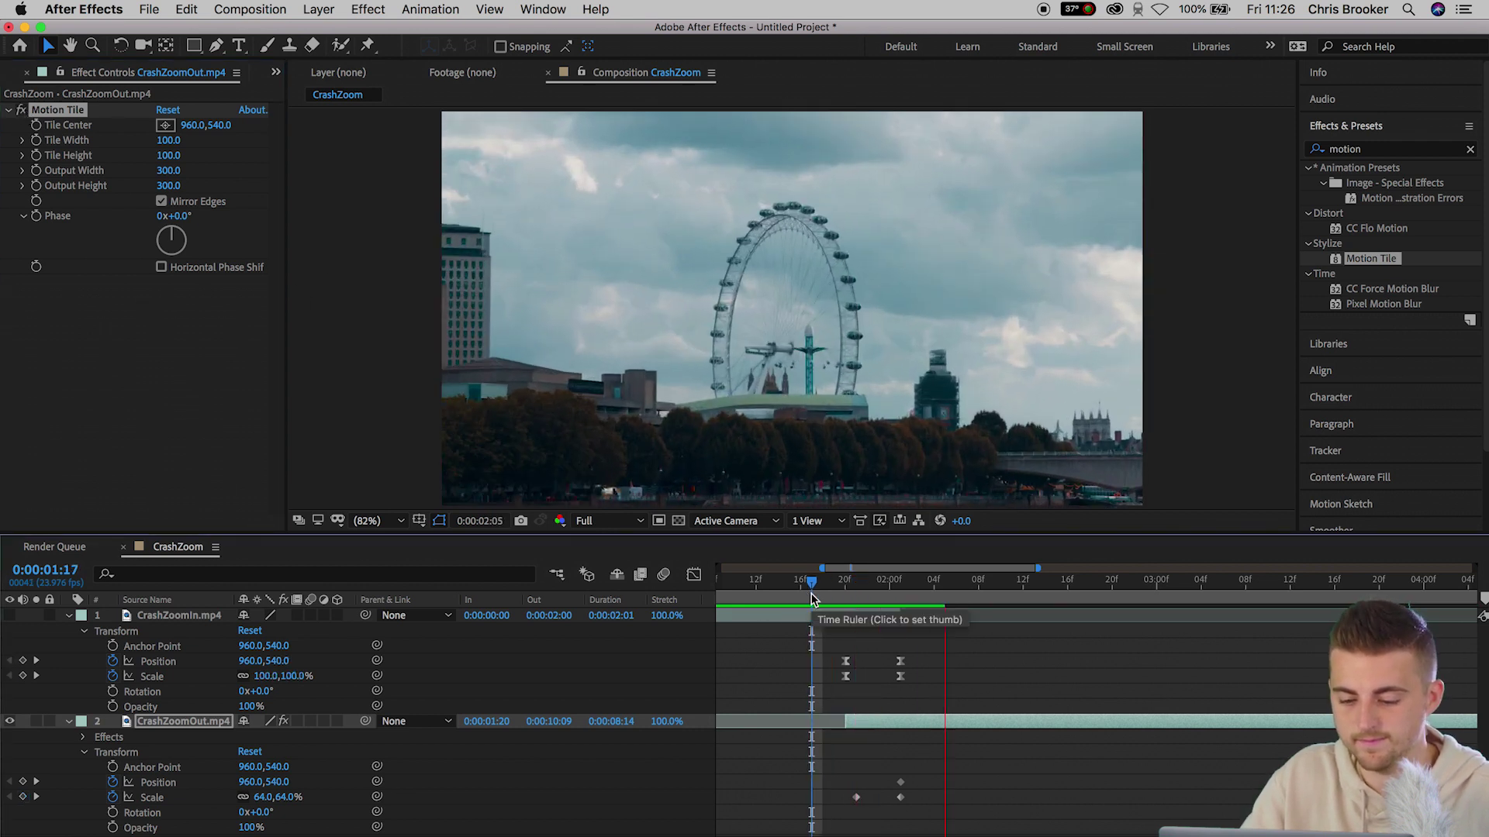
{"action": "left_click_drag", "start_coordinate": [812, 597], "coordinate": [897, 608]}
{"action": "key", "text": "space"}
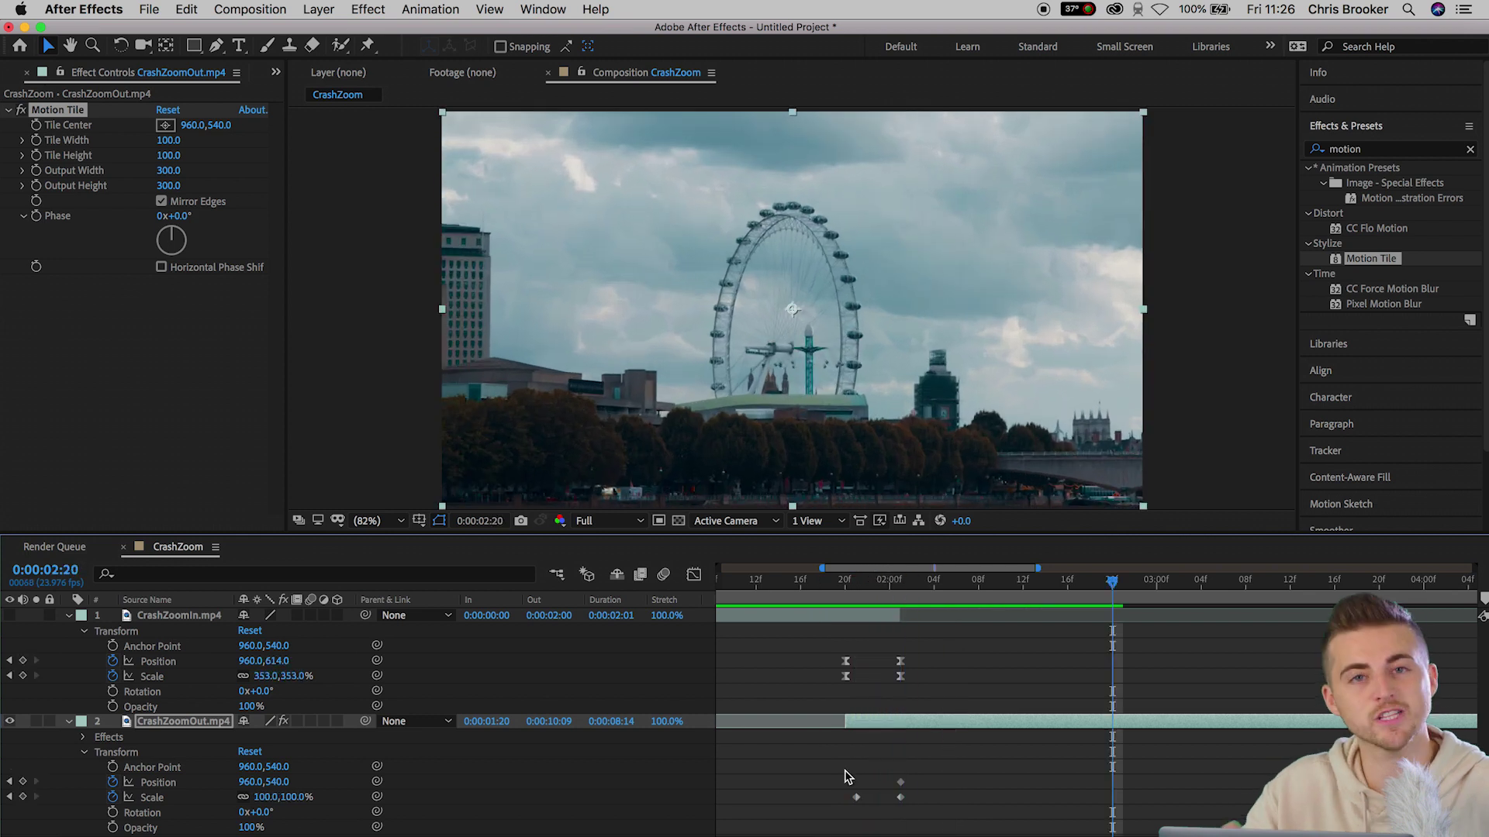
- Apply Easy Ease to CrashZoomOut's Position and Scale keyframes
{"action": "left_click_drag", "start_coordinate": [936, 771], "coordinate": [850, 806]}
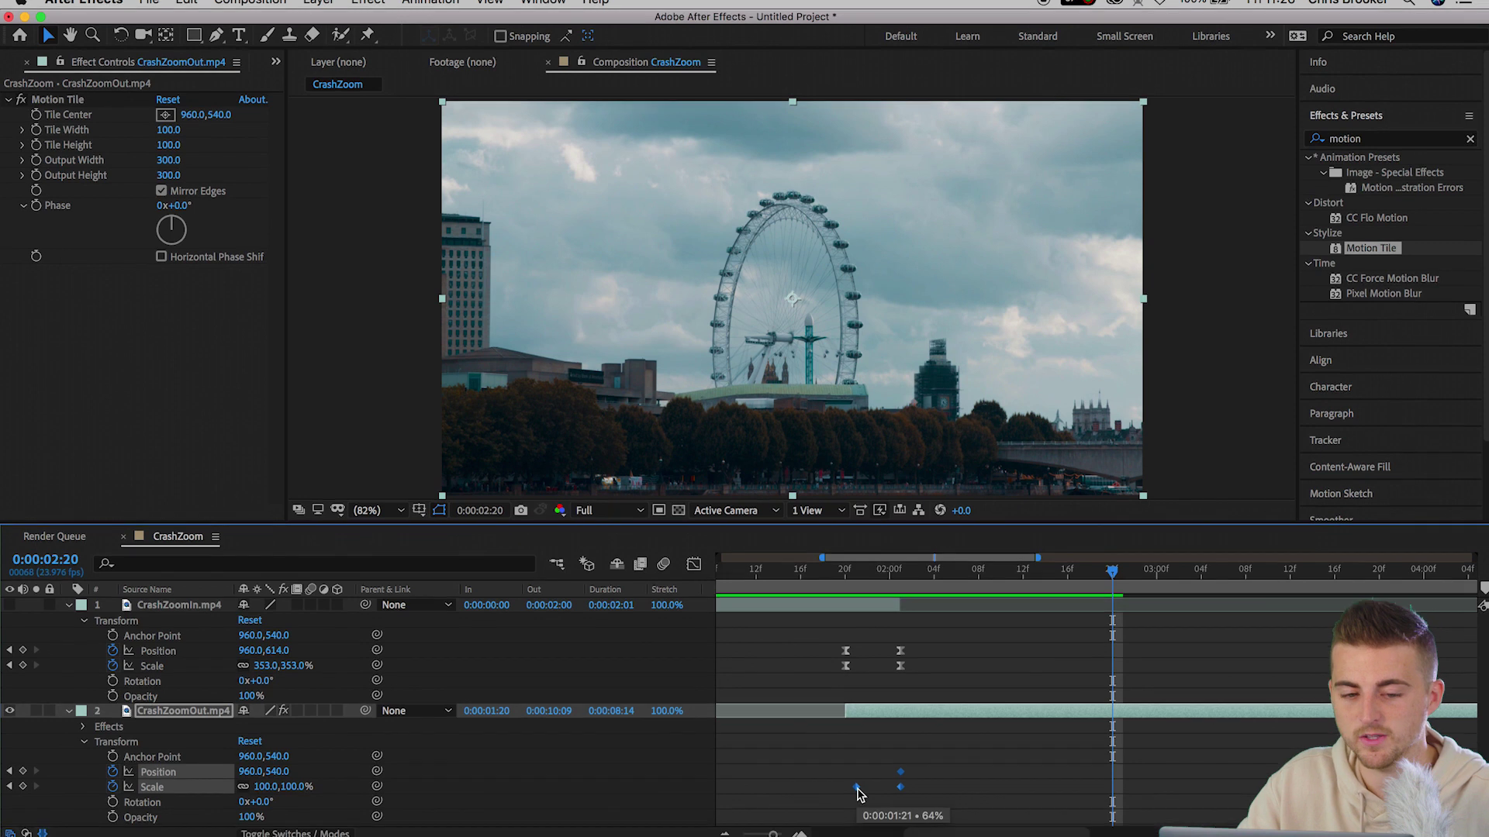
{"action": "right_click", "coordinate": [857, 798]}
{"action": "mouse_move", "coordinate": [977, 820]}
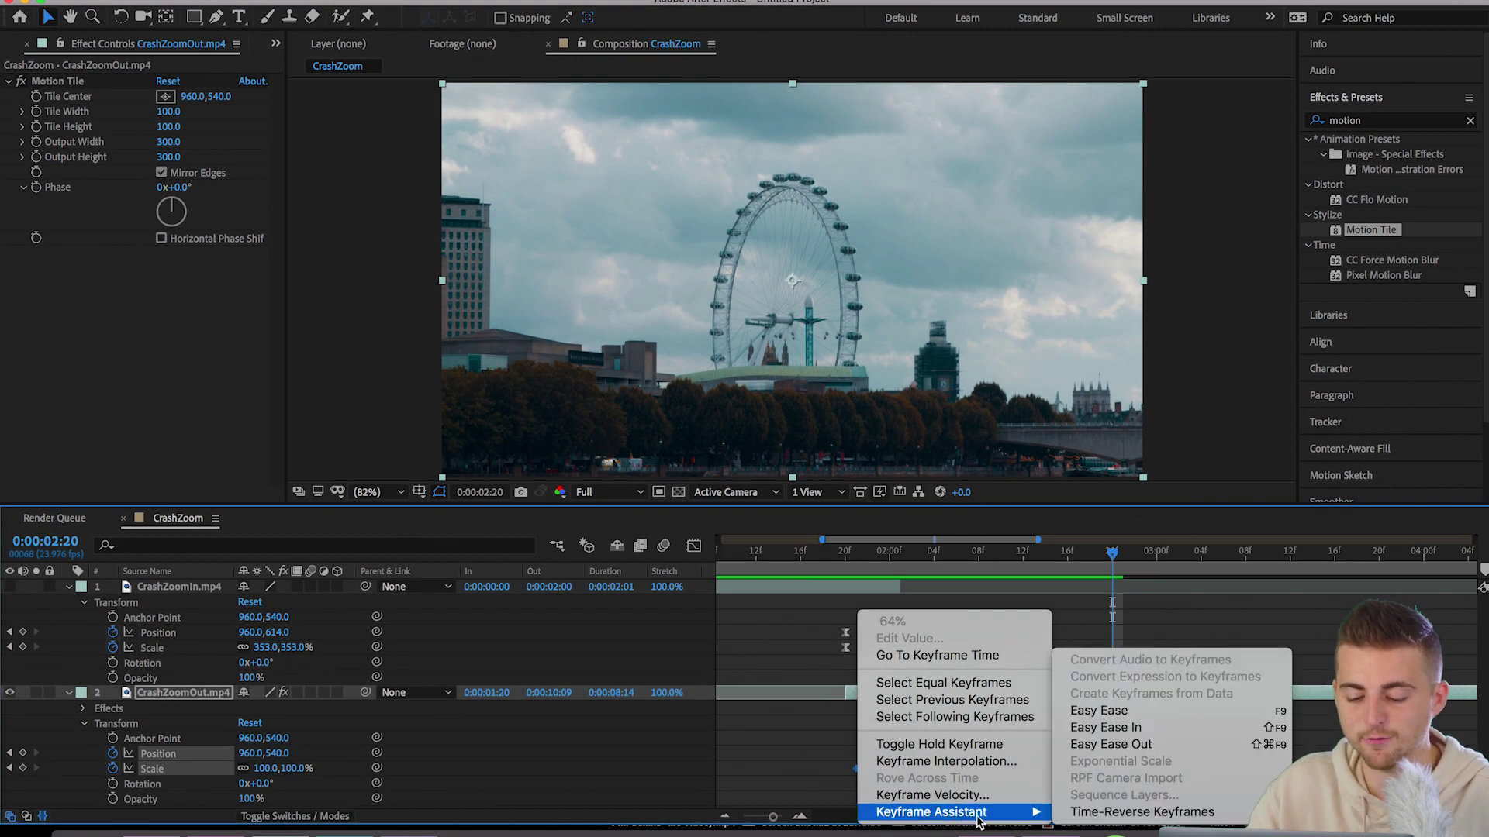
{"action": "left_click", "coordinate": [1098, 710]}
- Show CrashZoomIn again and keyframe its Opacity from 100% at 1:22 to 0% at 2:00
{"action": "key", "text": "j"}
{"action": "key", "text": "j"}
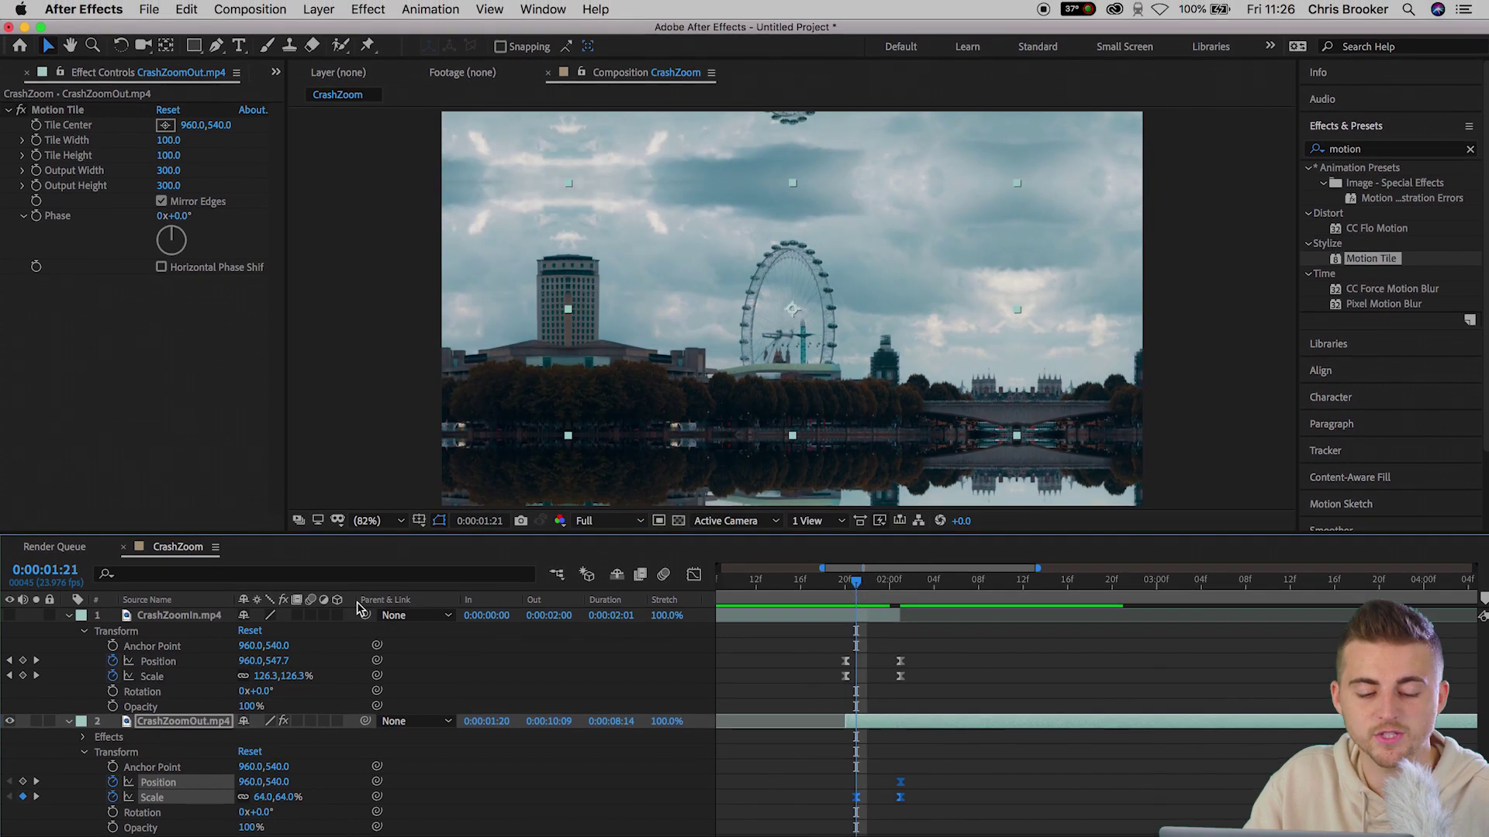
{"action": "left_click", "coordinate": [175, 615]}
{"action": "left_click", "coordinate": [10, 617]}
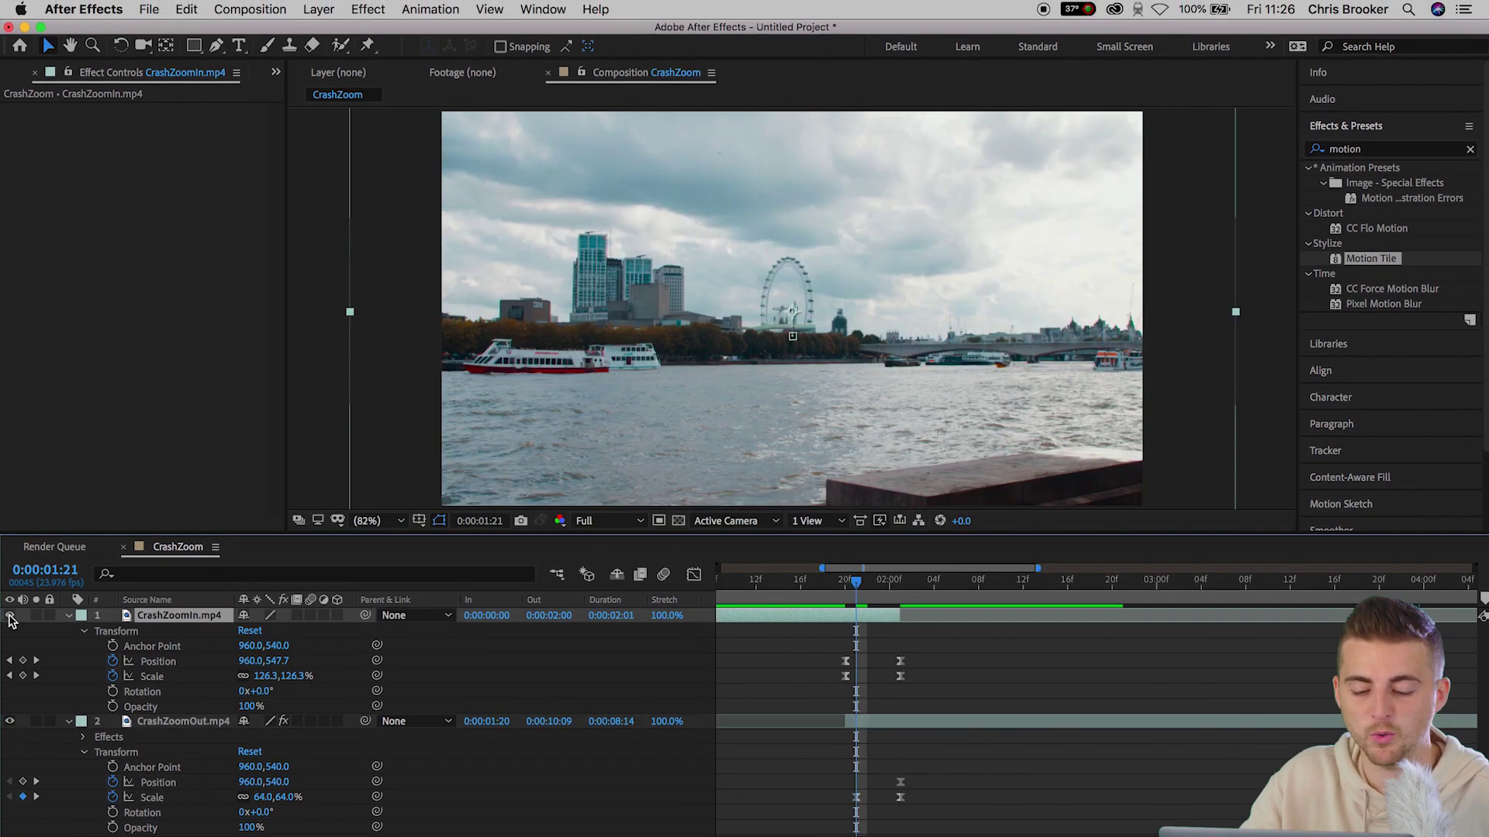
{"action": "mouse_move", "coordinate": [859, 589]}
{"action": "left_mouse_down"}
{"action": "mouse_move", "coordinate": [881, 586]}
{"action": "mouse_move", "coordinate": [863, 597]}
{"action": "left_mouse_up"}
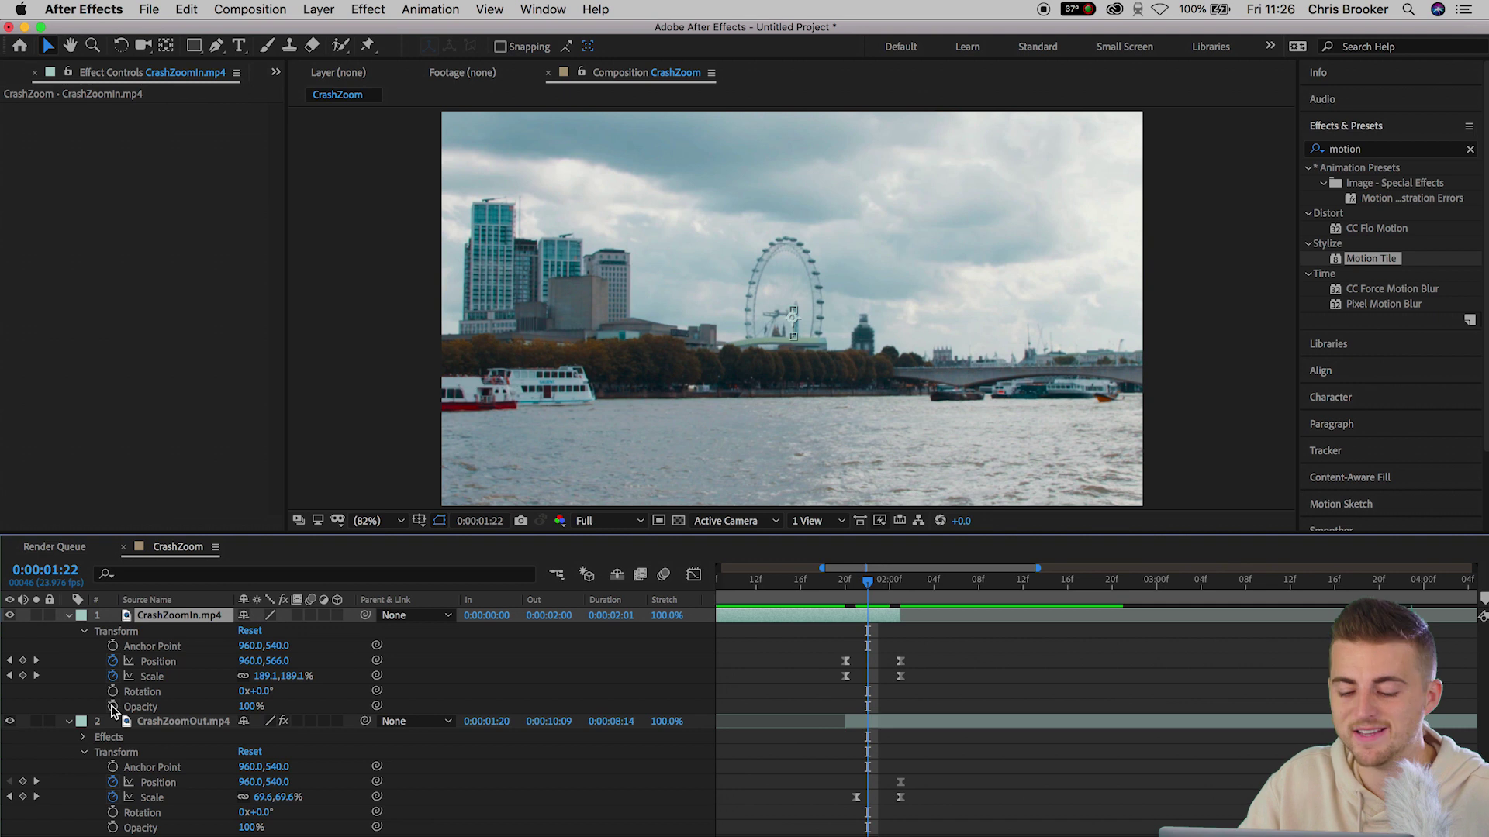
{"action": "left_click_drag", "start_coordinate": [865, 592], "coordinate": [867, 591]}
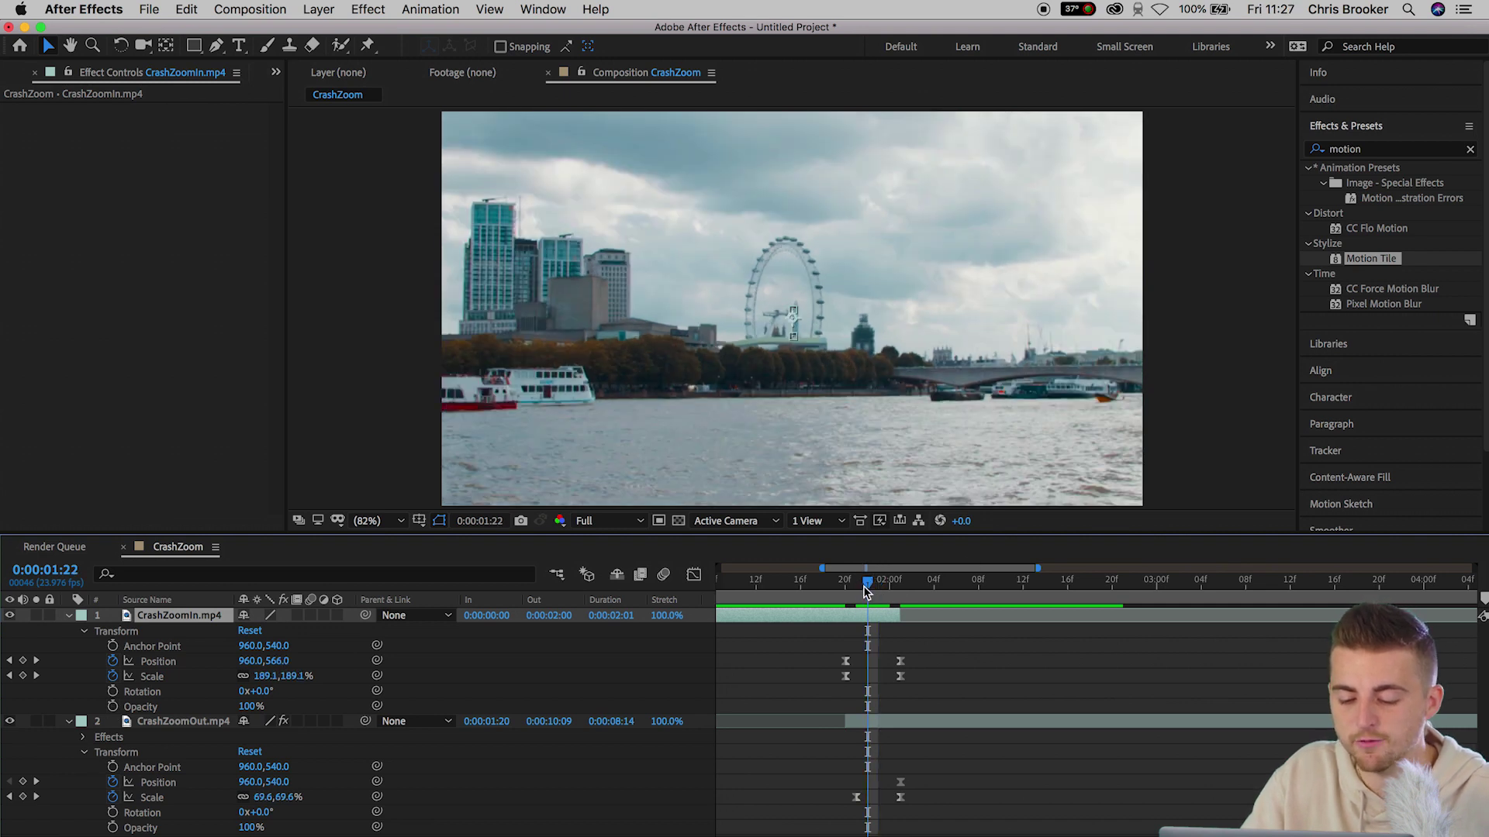
{"action": "left_click", "coordinate": [113, 706]}
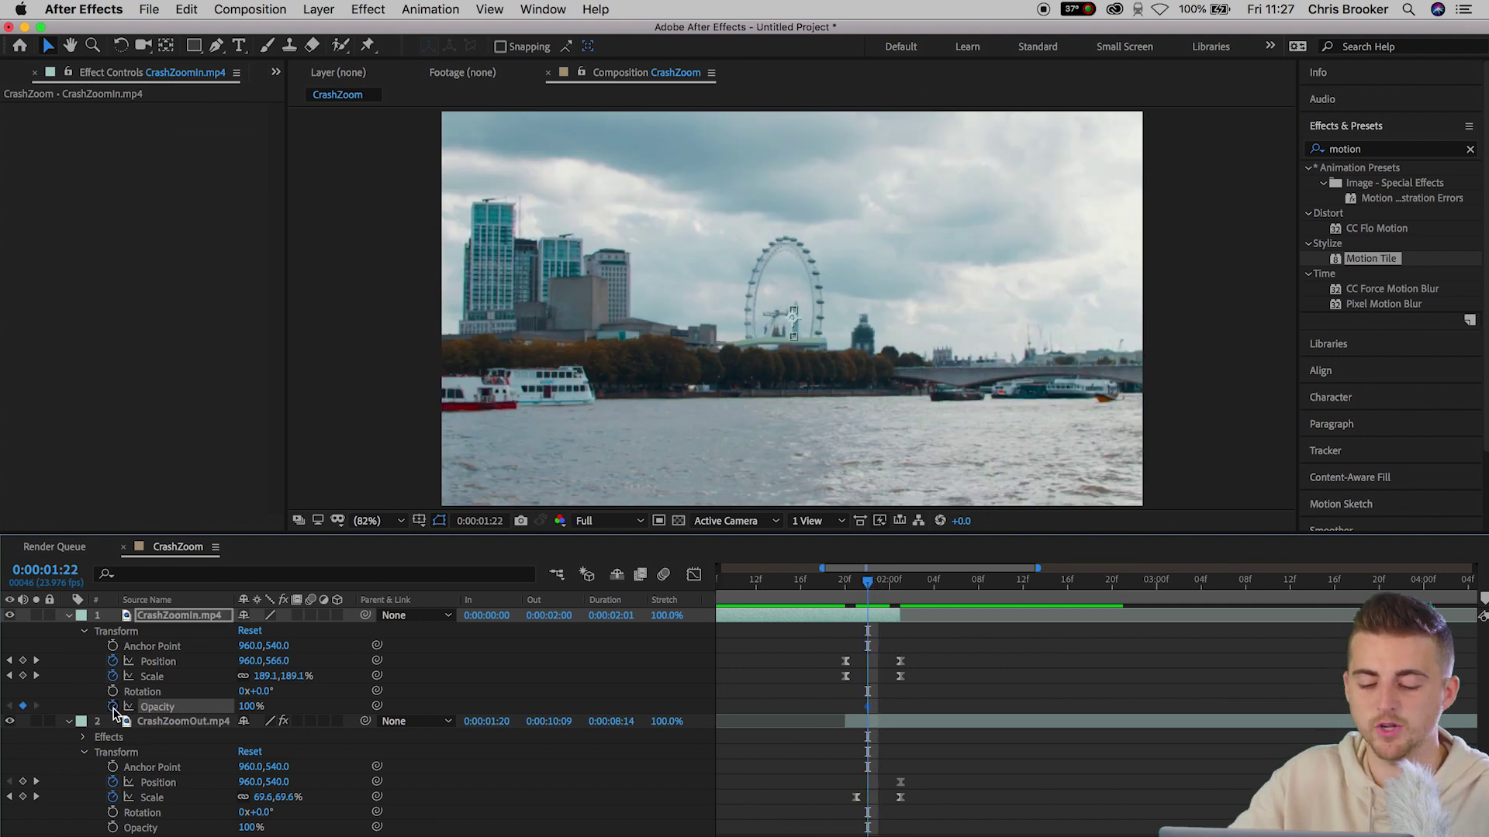
{"action": "left_click_drag", "start_coordinate": [867, 595], "coordinate": [889, 595]}
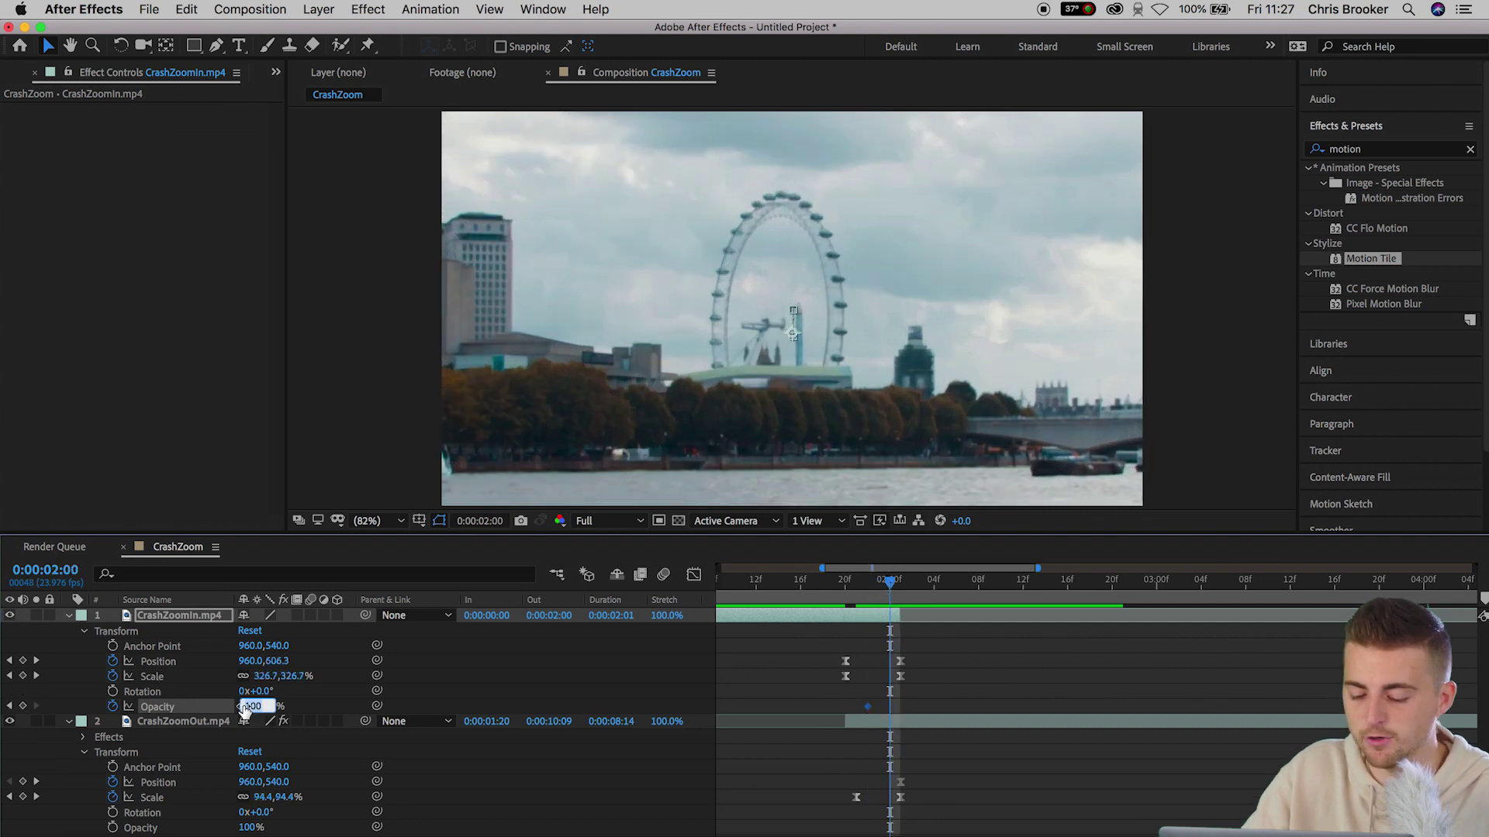
{"action": "key", "text": "Return"}
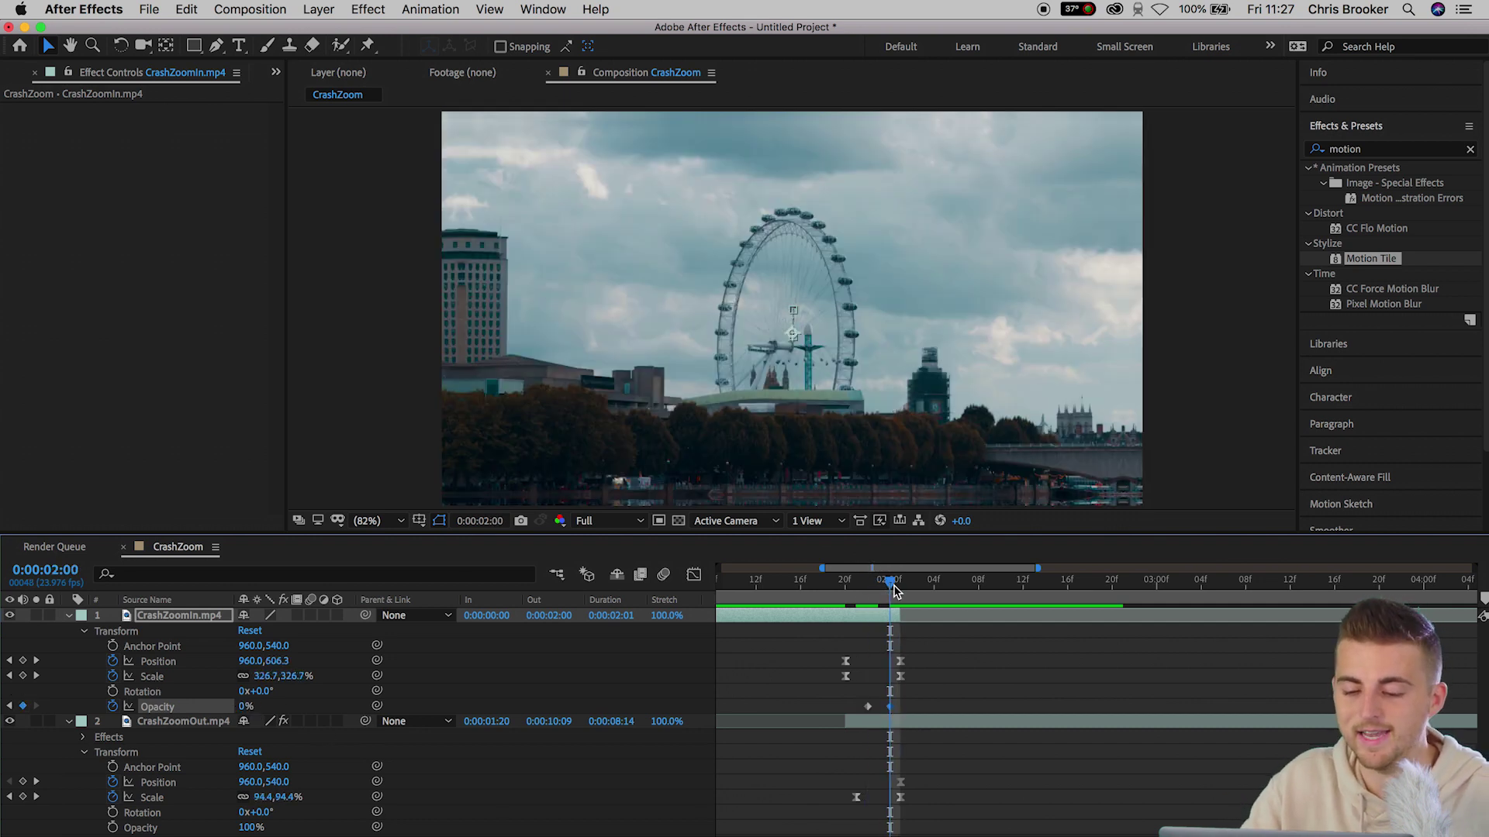
{"action": "left_click_drag", "start_coordinate": [893, 591], "coordinate": [743, 597]}
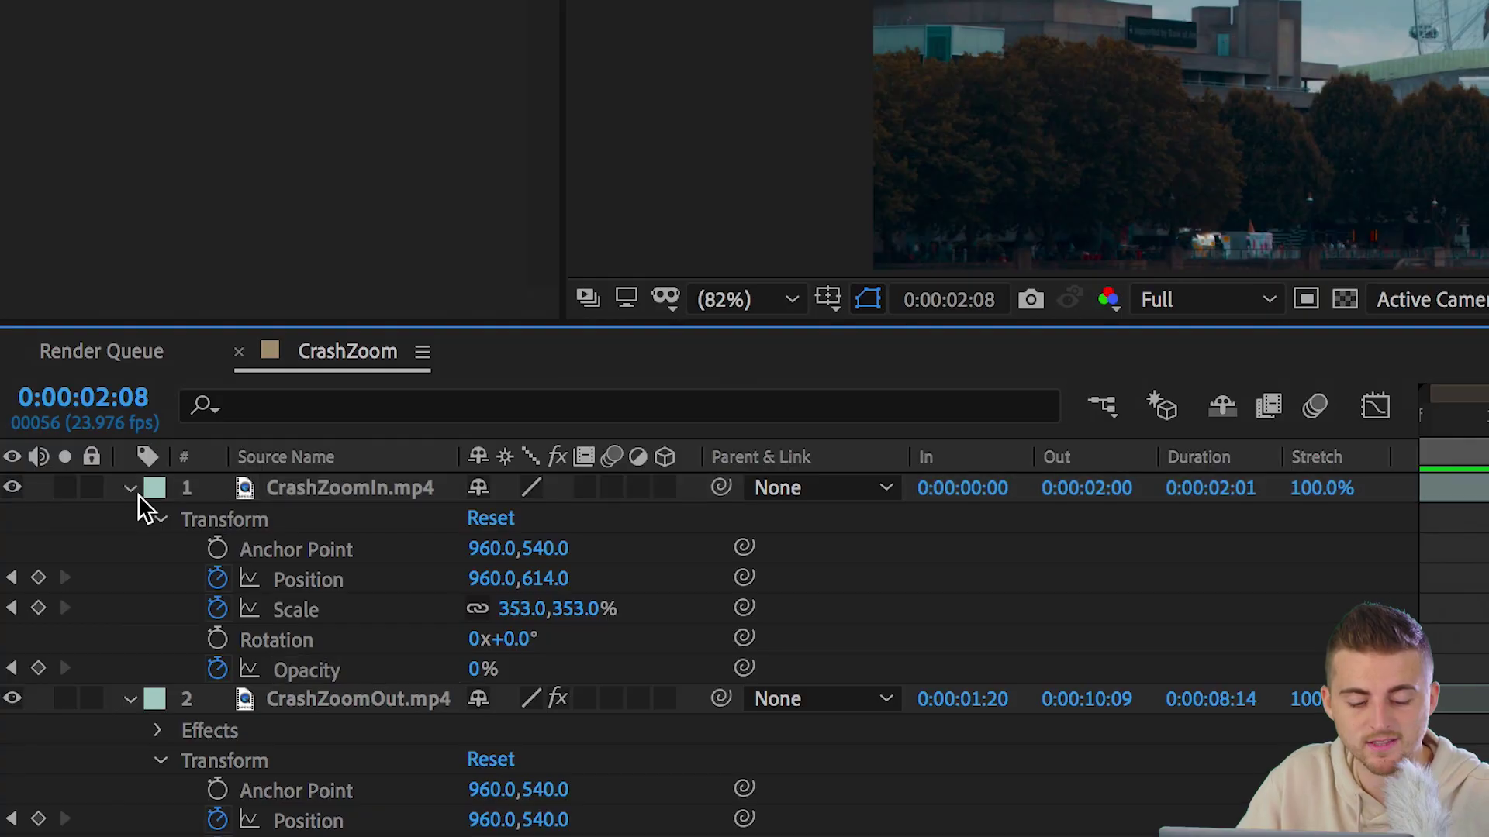
- Collapse and select both clip layers, and enable motion blur for them and the composition
{"action": "left_click", "coordinate": [129, 489]}
{"action": "left_click", "coordinate": [130, 518]}
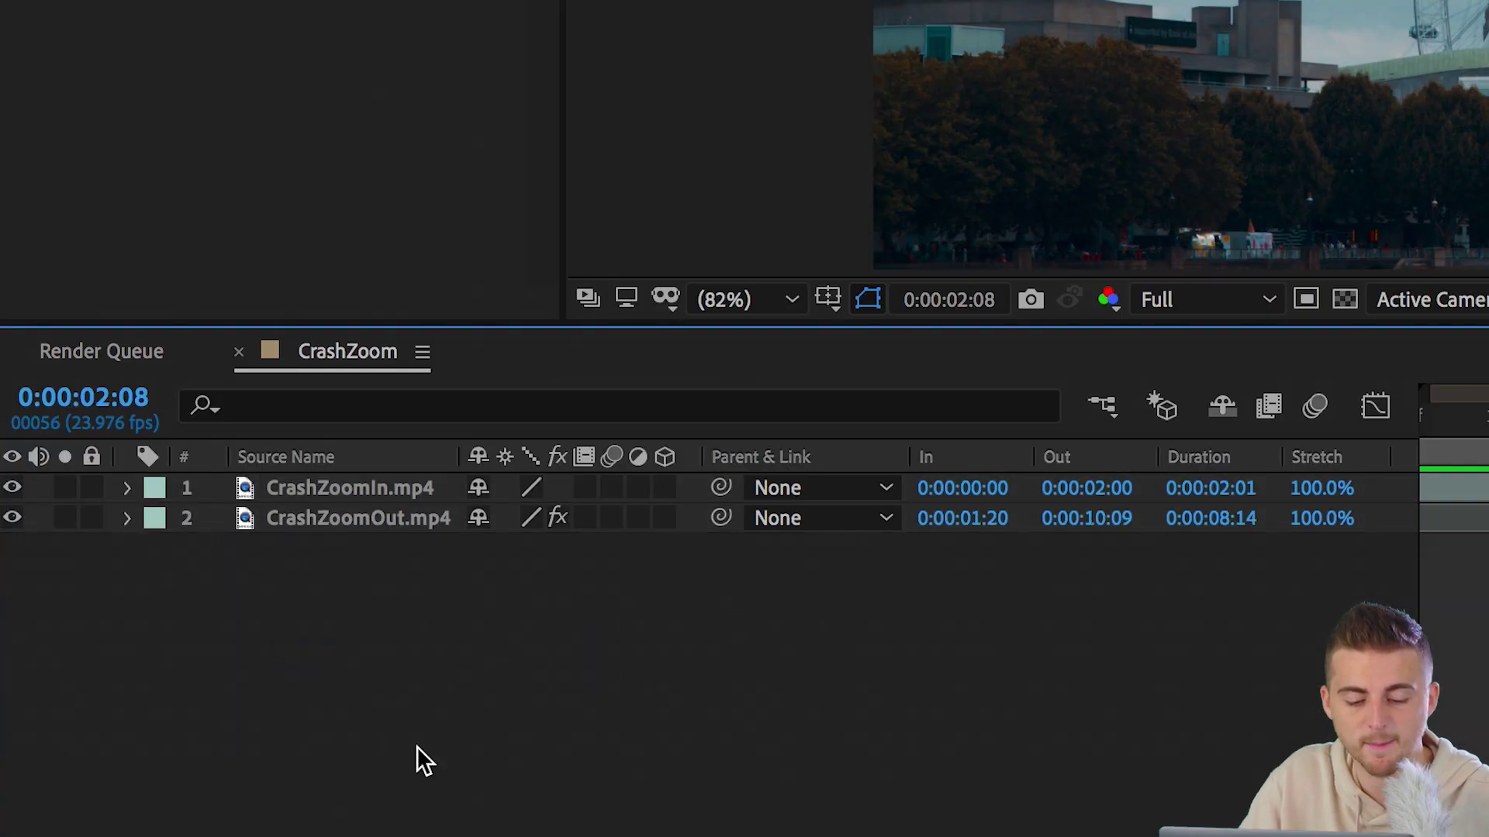
{"action": "left_click_drag", "start_coordinate": [421, 748], "coordinate": [411, 388]}
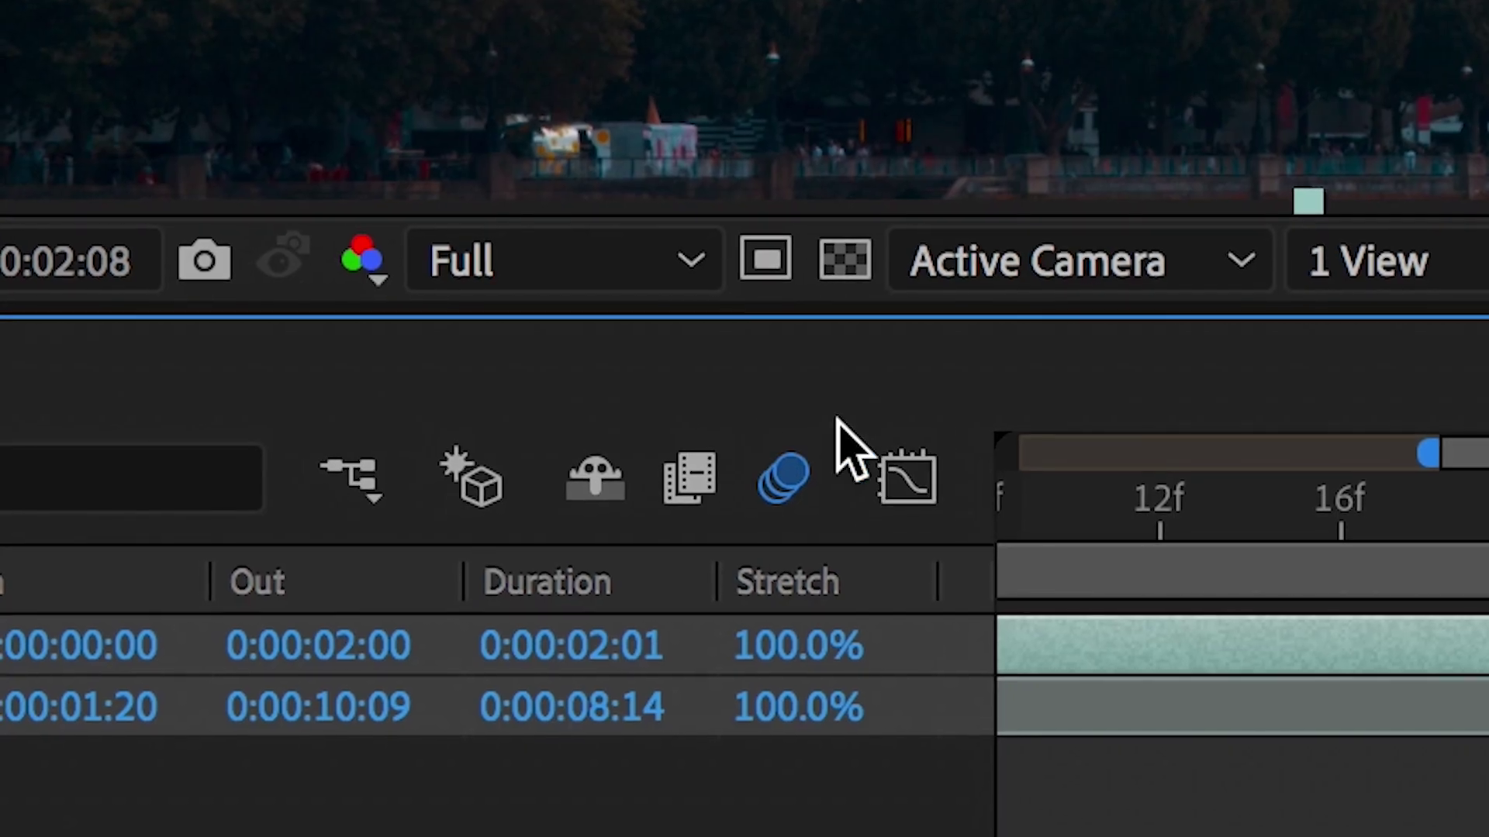
{"action": "left_click", "coordinate": [791, 489]}
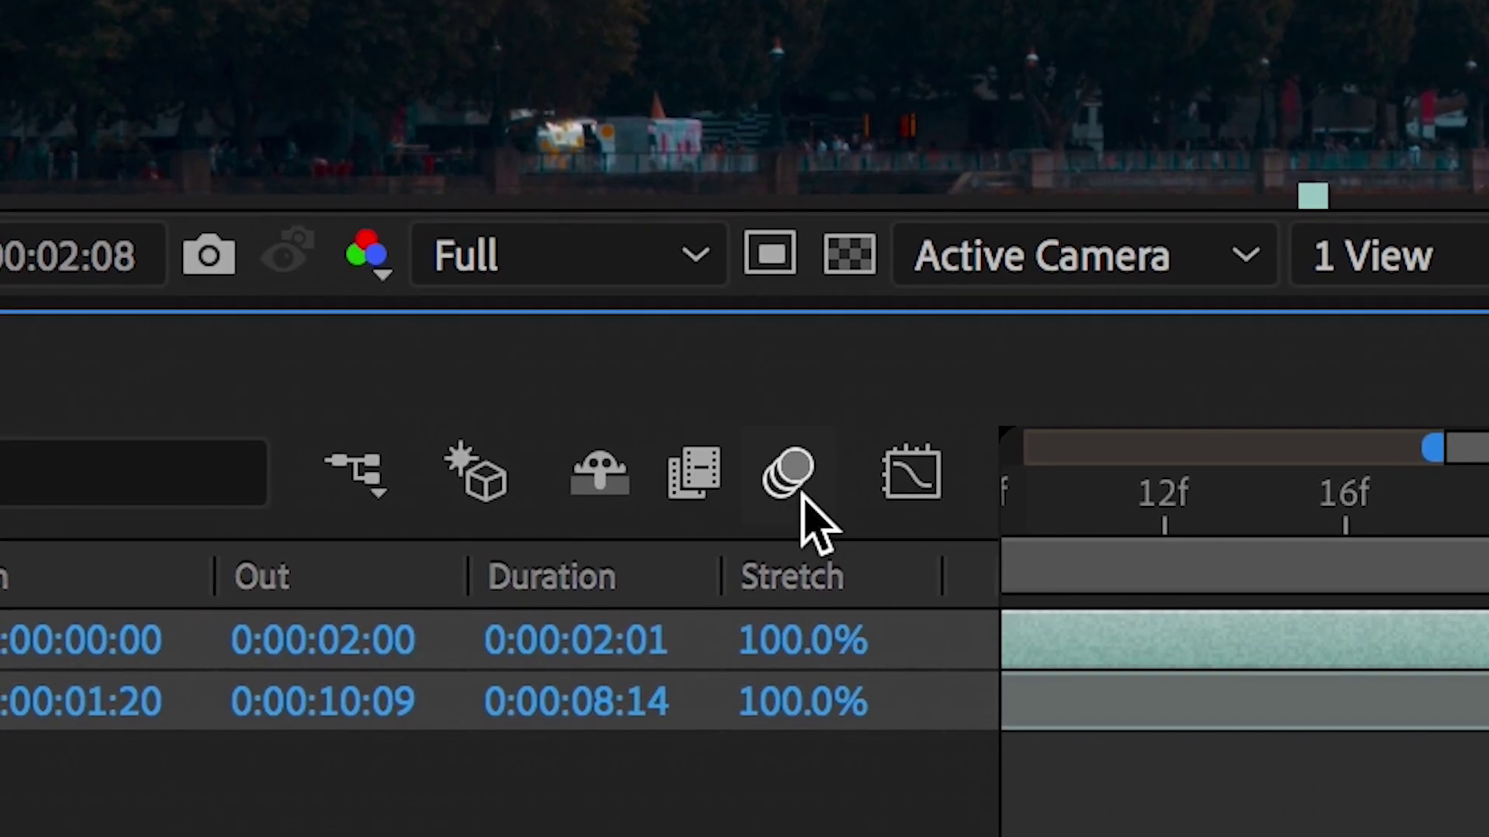
{"action": "left_click", "coordinate": [802, 496]}
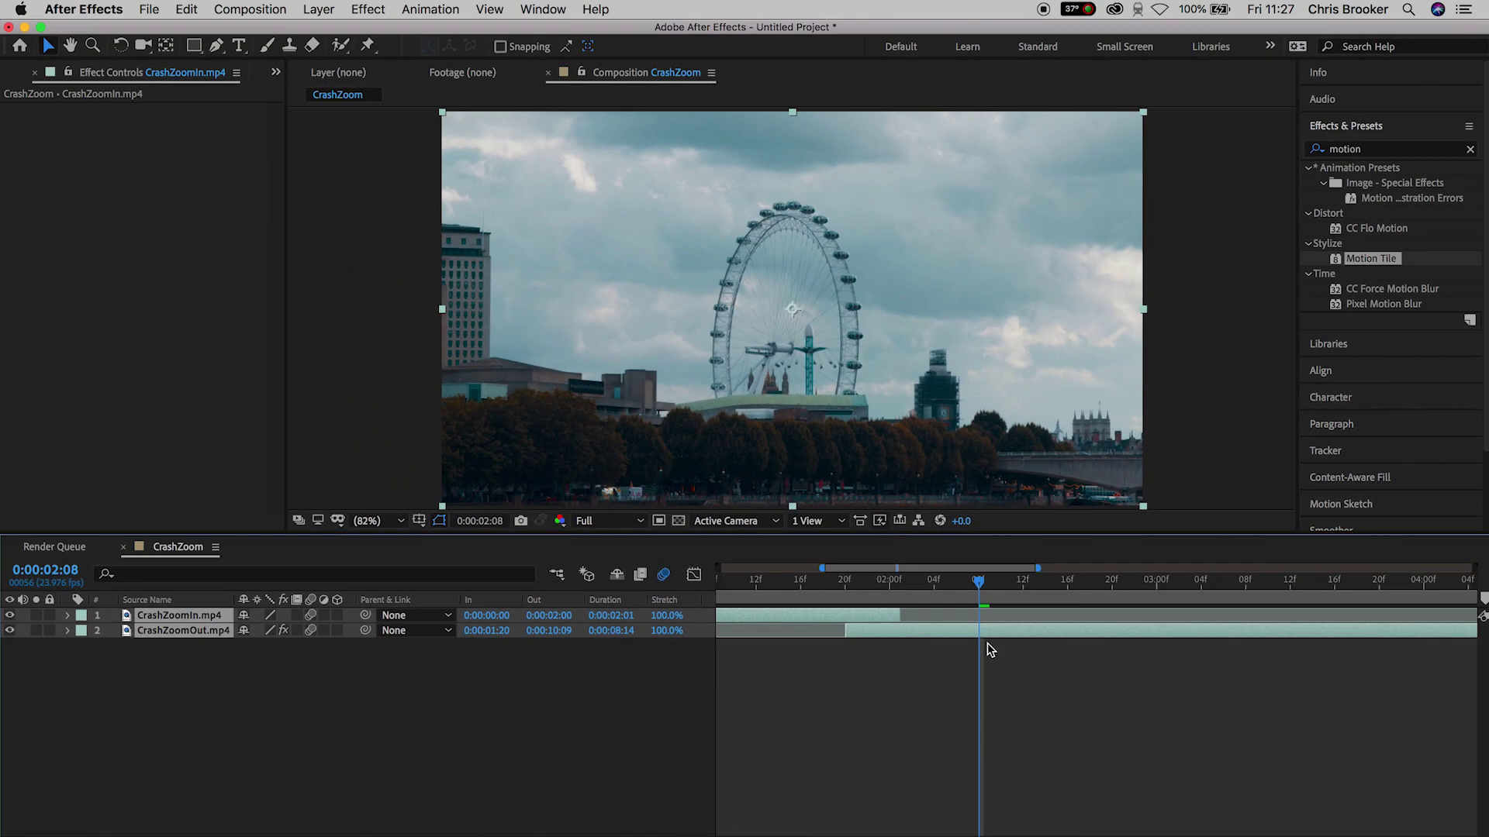
{"action": "key", "text": "minus"}
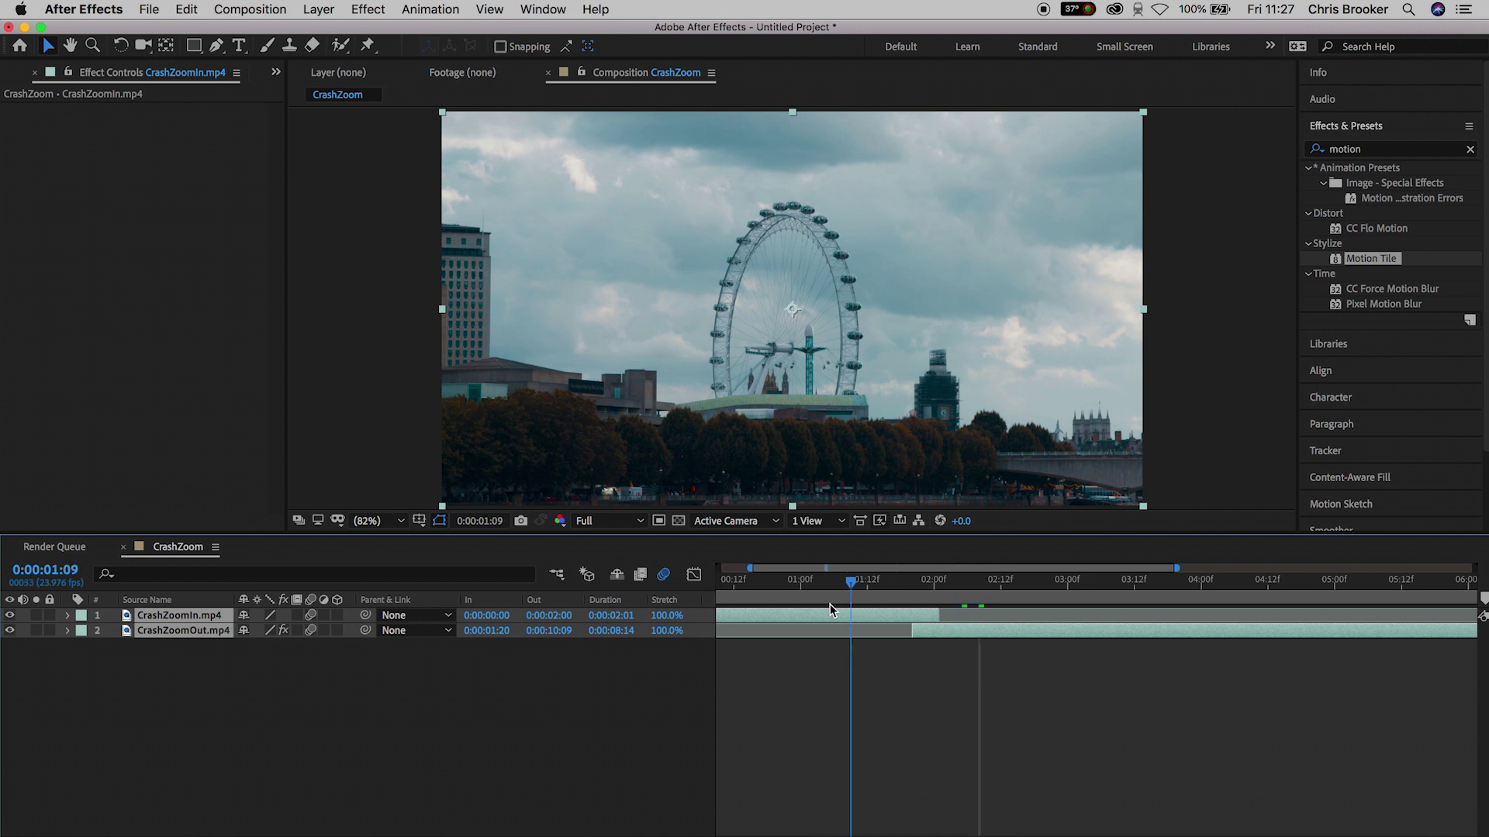
{"action": "key", "text": "space"}
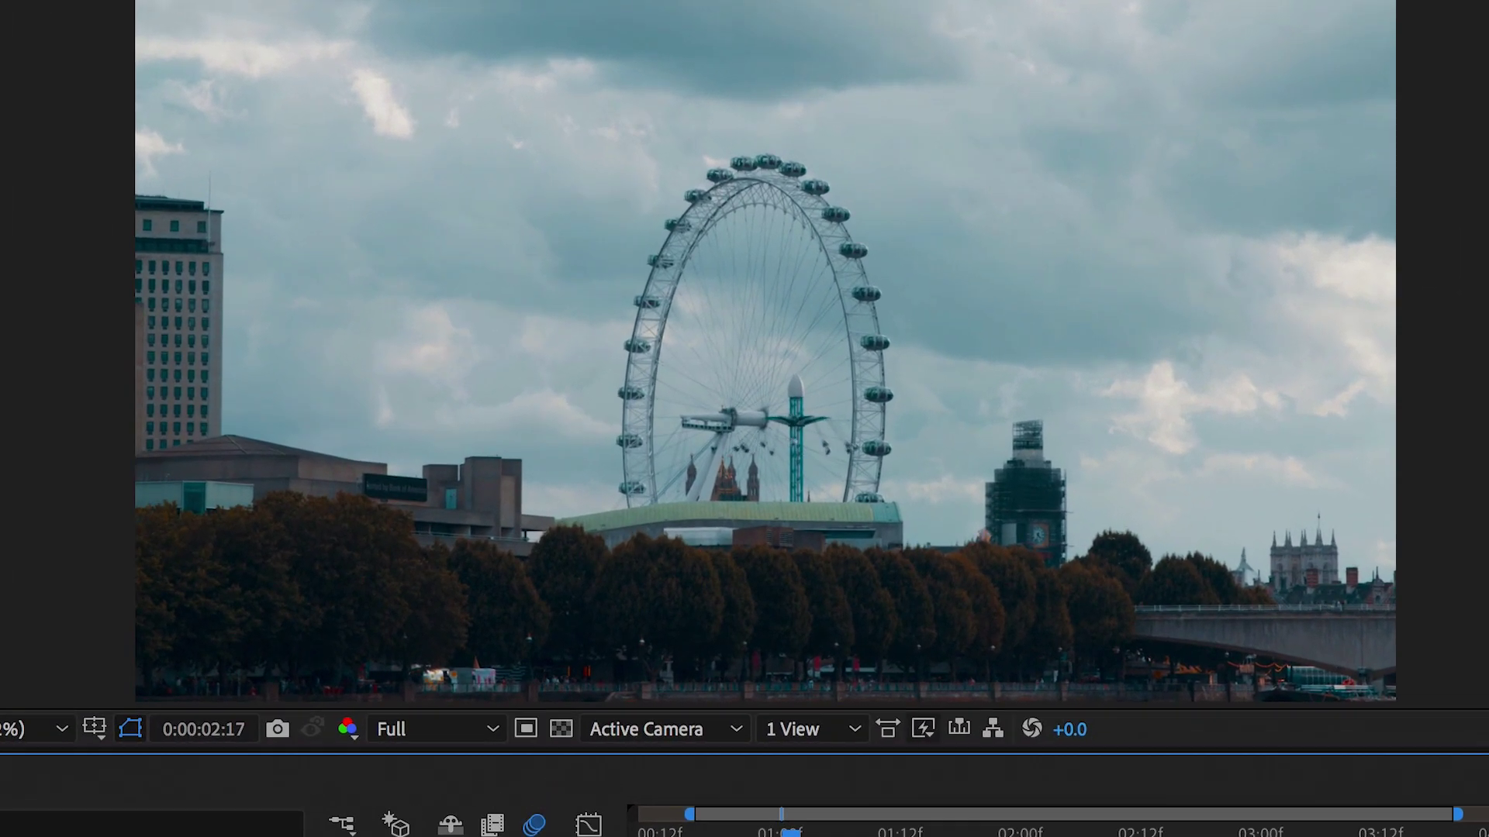